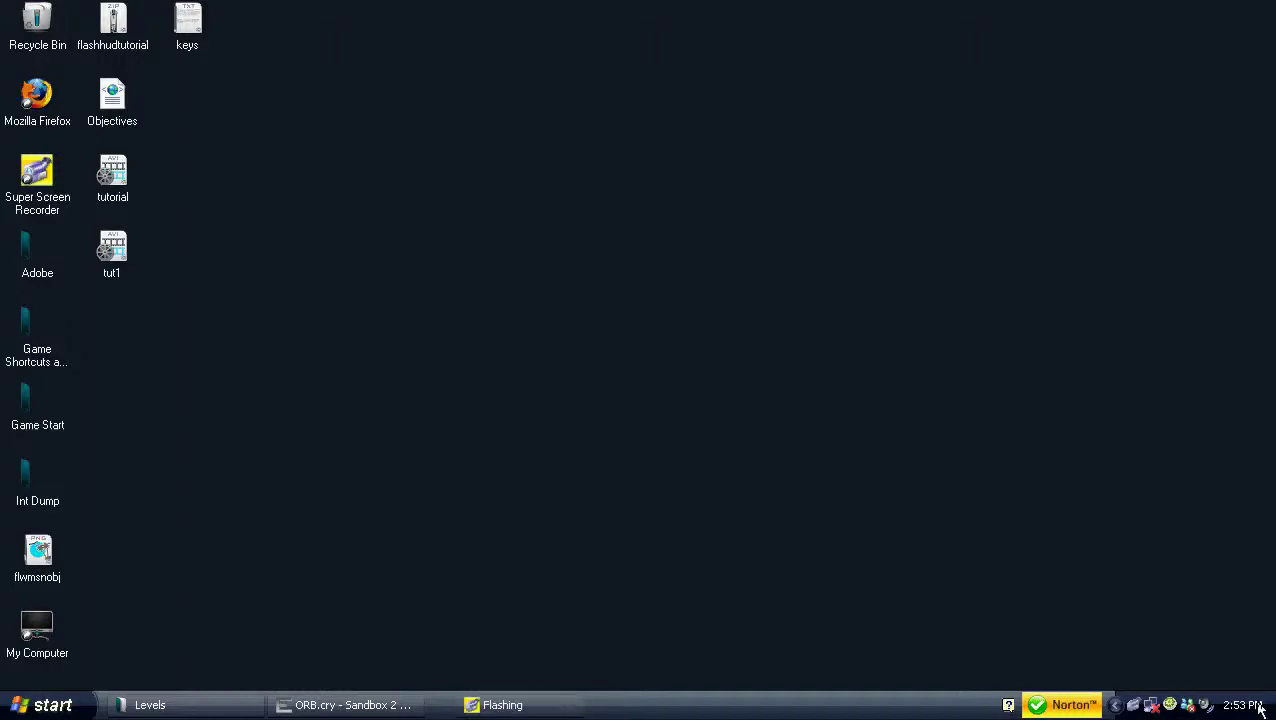
Open the Objectives file on the desktop for editing in Notepad
right_click(119, 128)
click(145, 148)
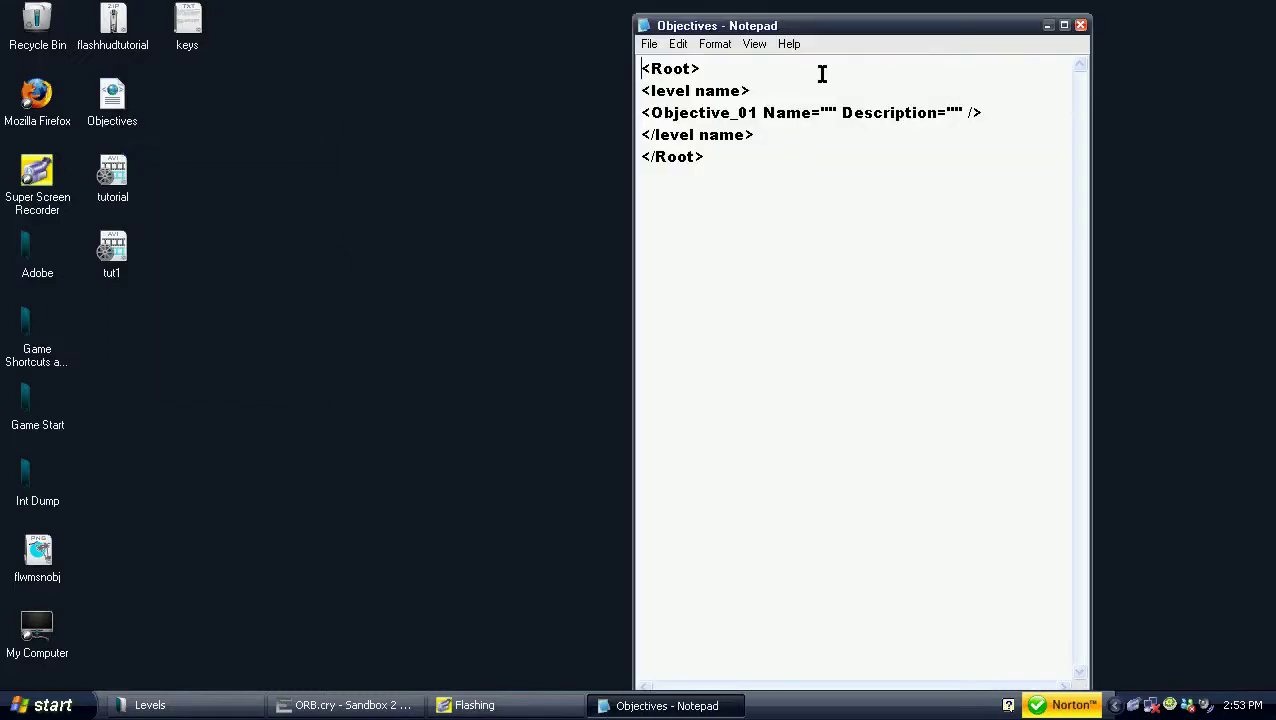
key(Return)
key(Return)
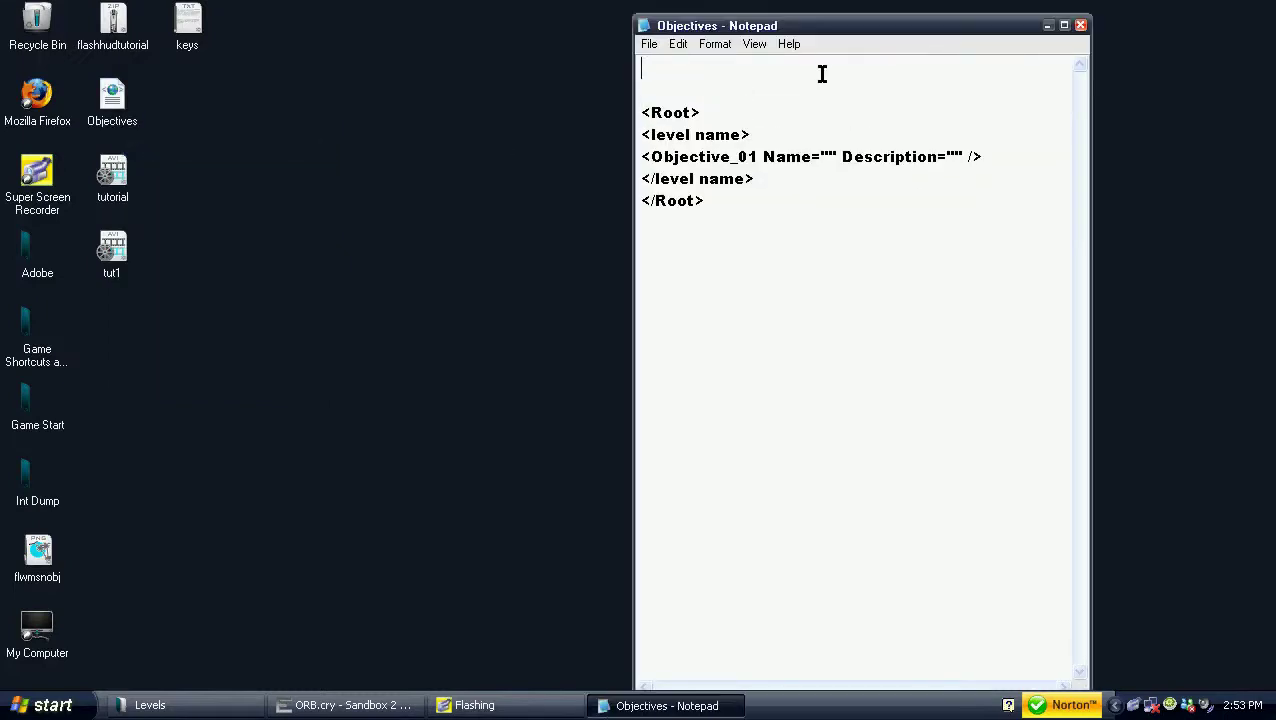
key(BackSpace)
key(BackSpace)
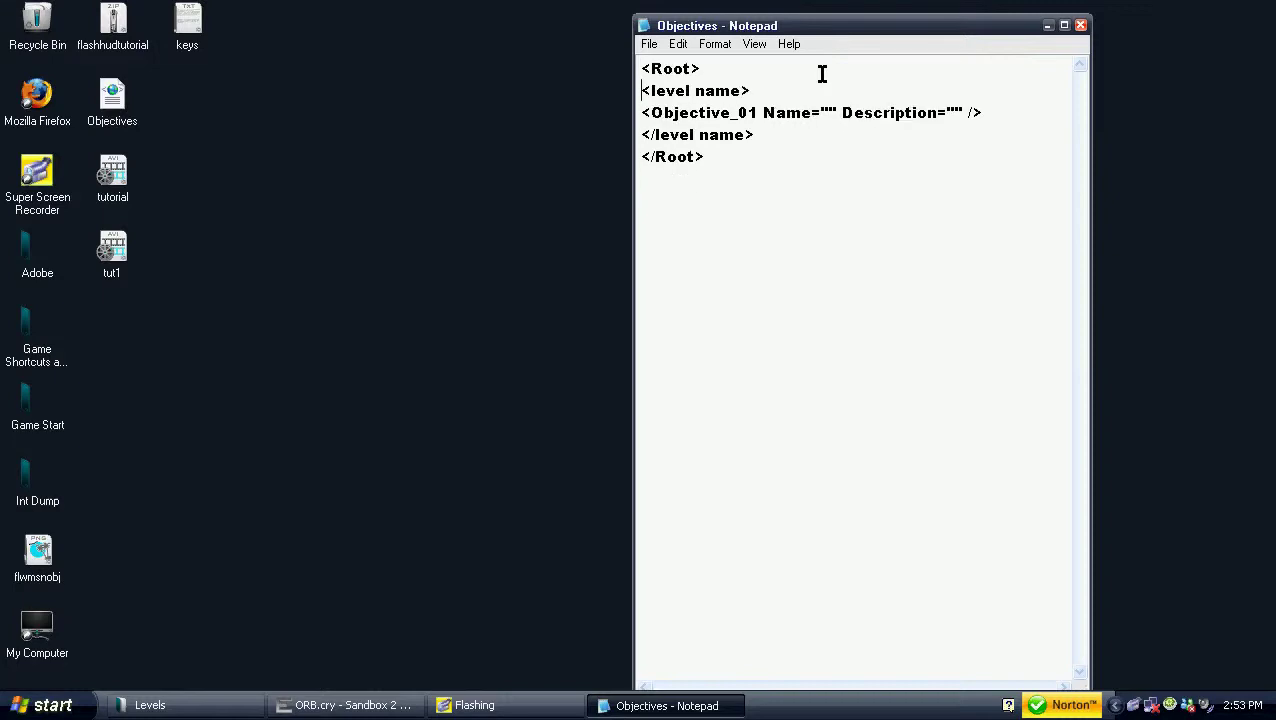
Replace the "level name" placeholder with ORB in both the opening and closing tags
key(Delete)
key(Delete)
key(Delete)
key(Delete)
key(Delete)
key(Delete)
key(Delete)
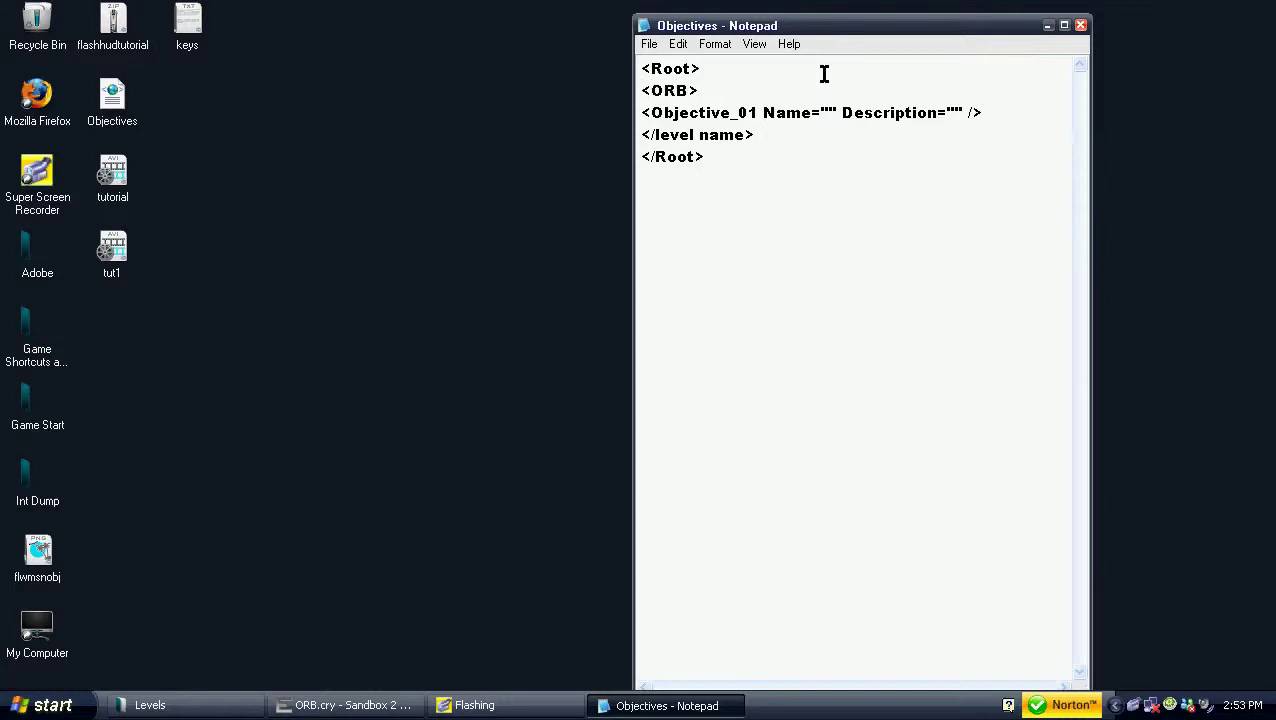
drag(746, 134, 648, 138)
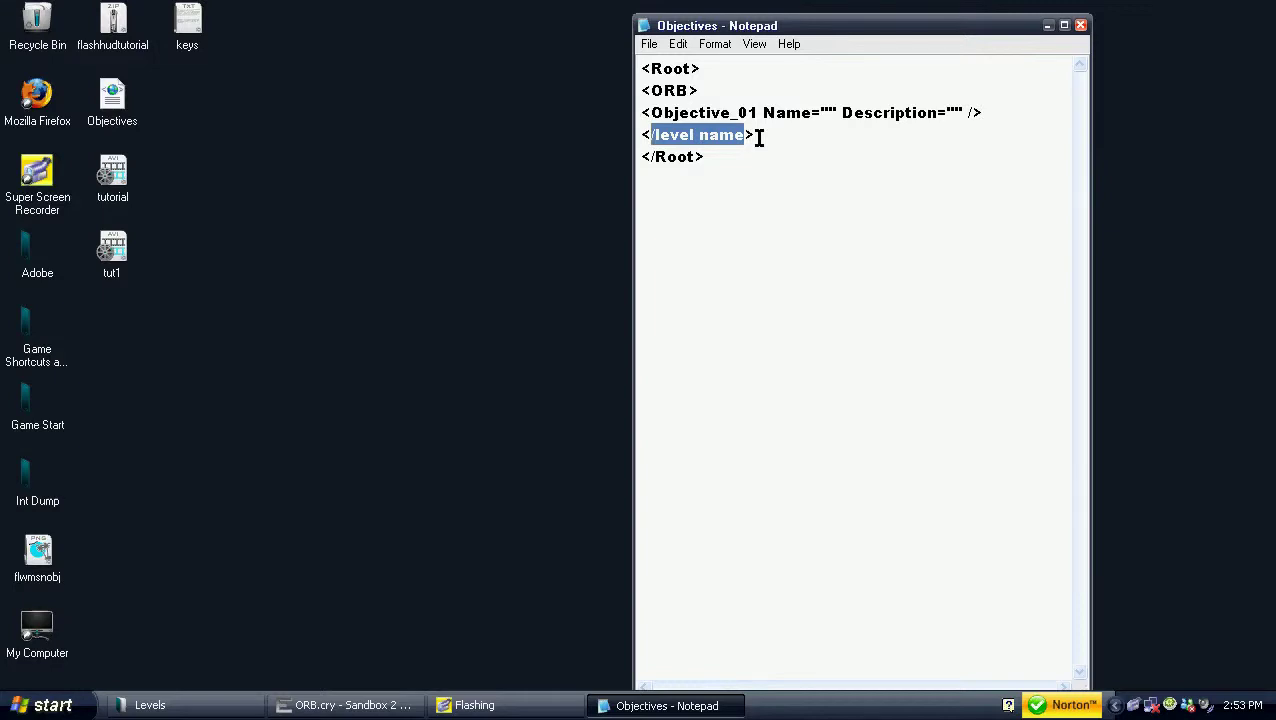
text(ORB>)
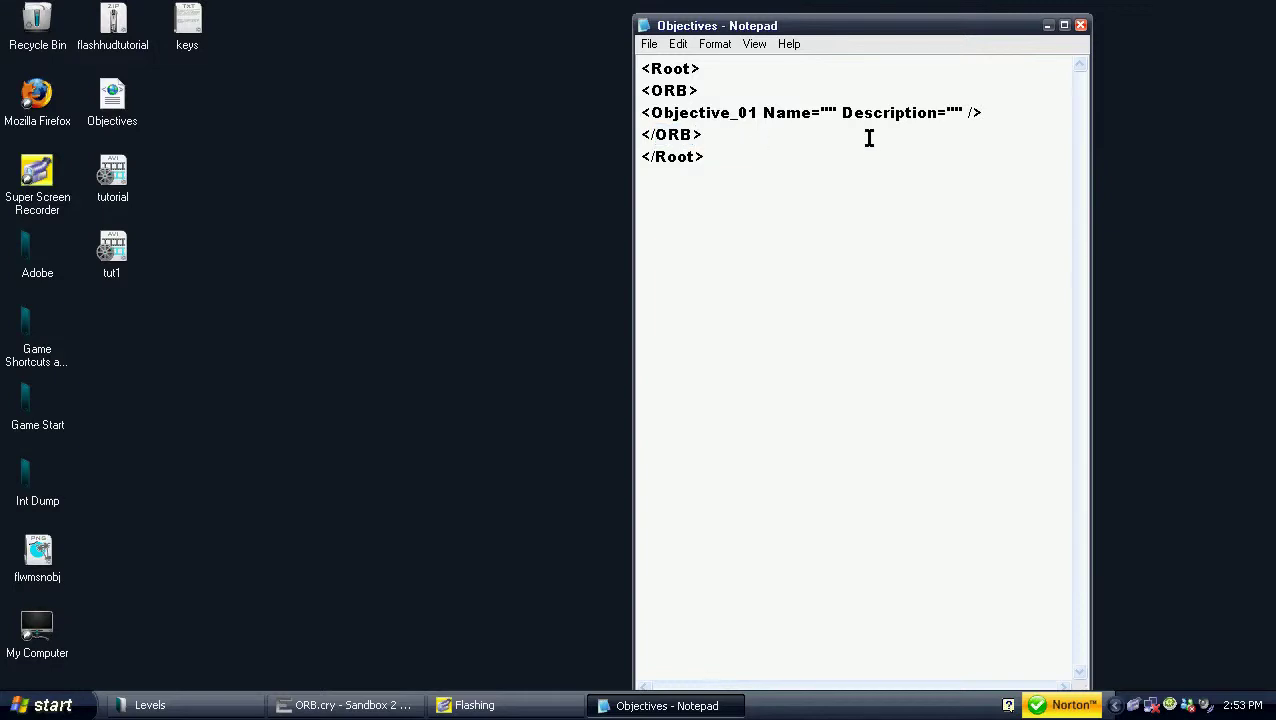
Set Objective_01's Name to "Test it out" and its Description to "Testing the objective out"
click(800, 165)
click(828, 112)
text(Test O)
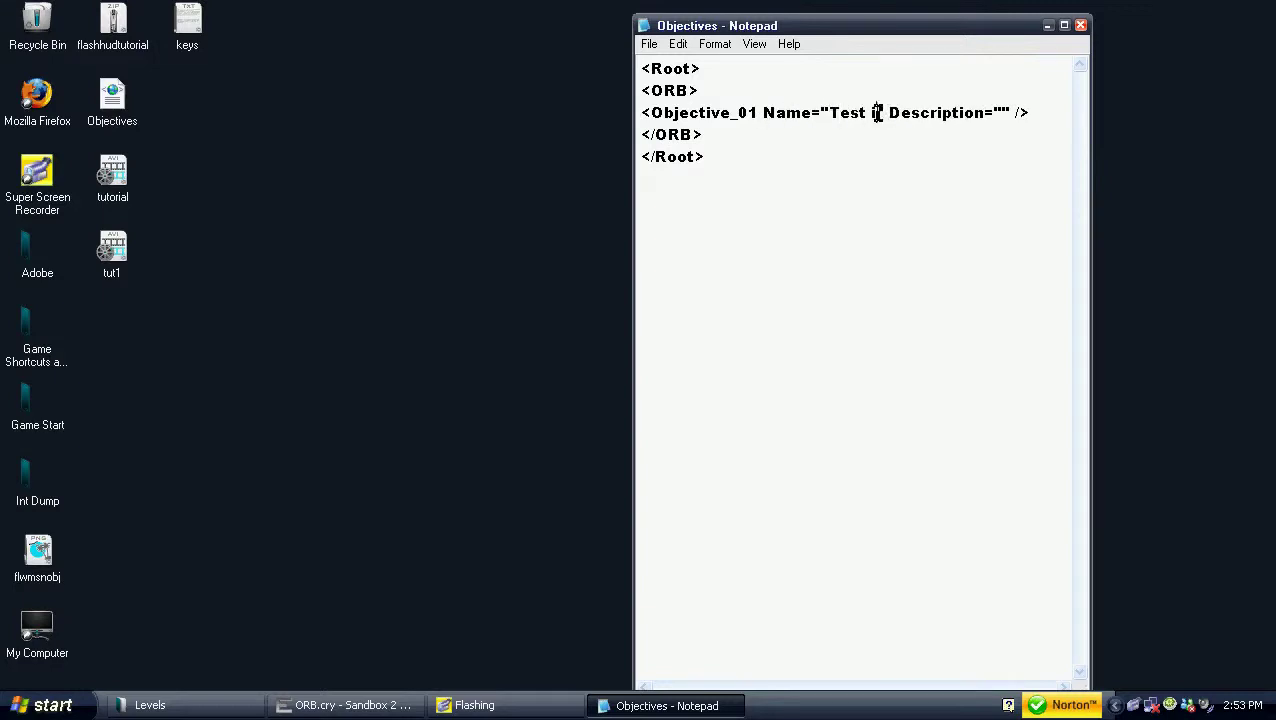
text( out)
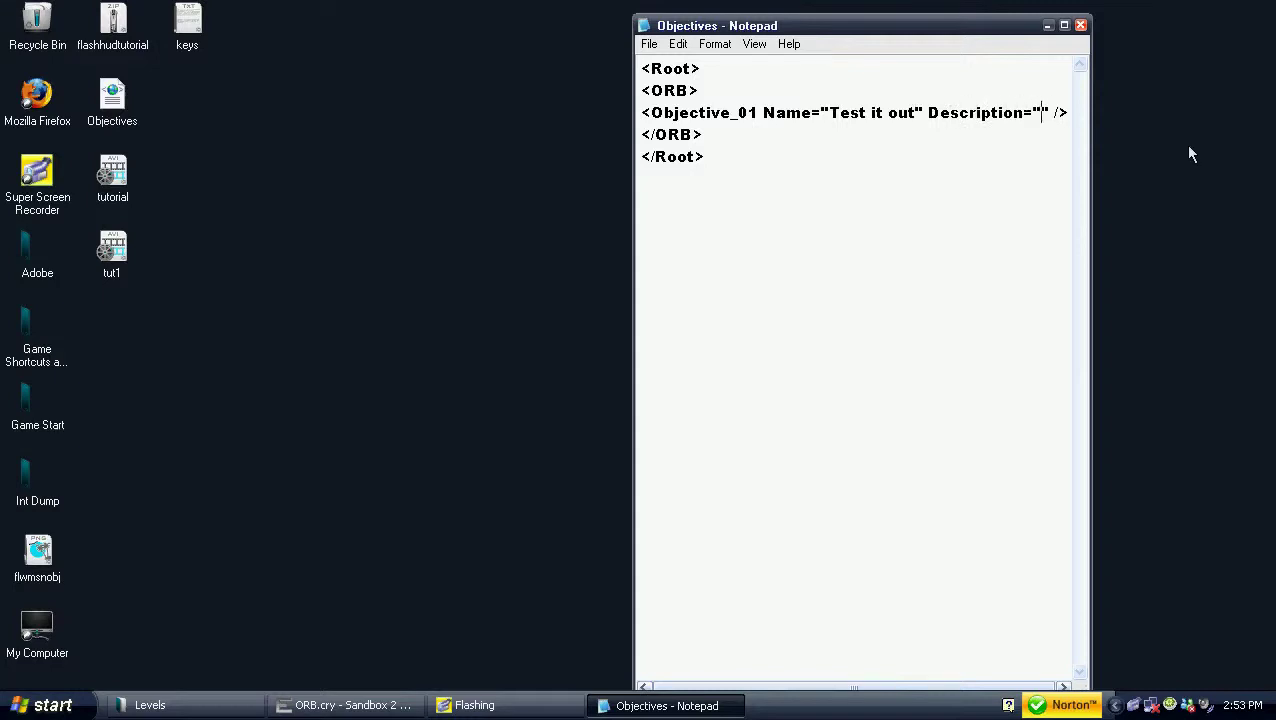
text(Testing the ob)
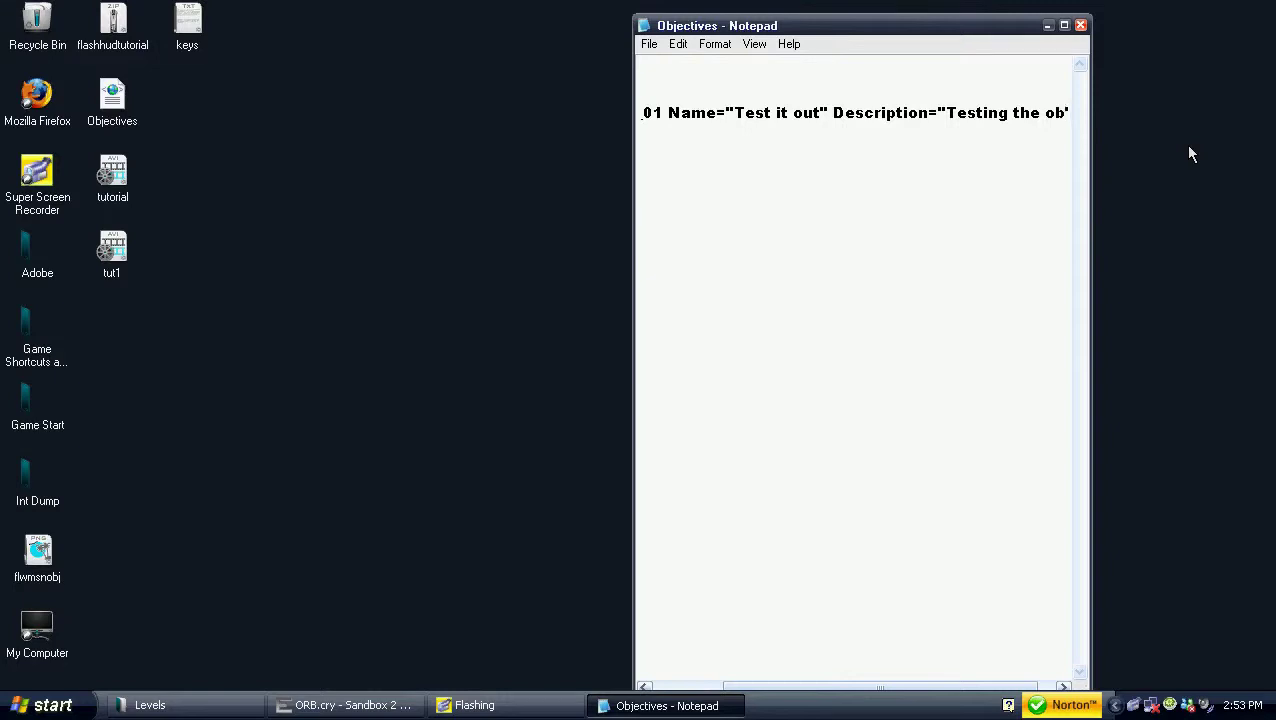
text(jective out)
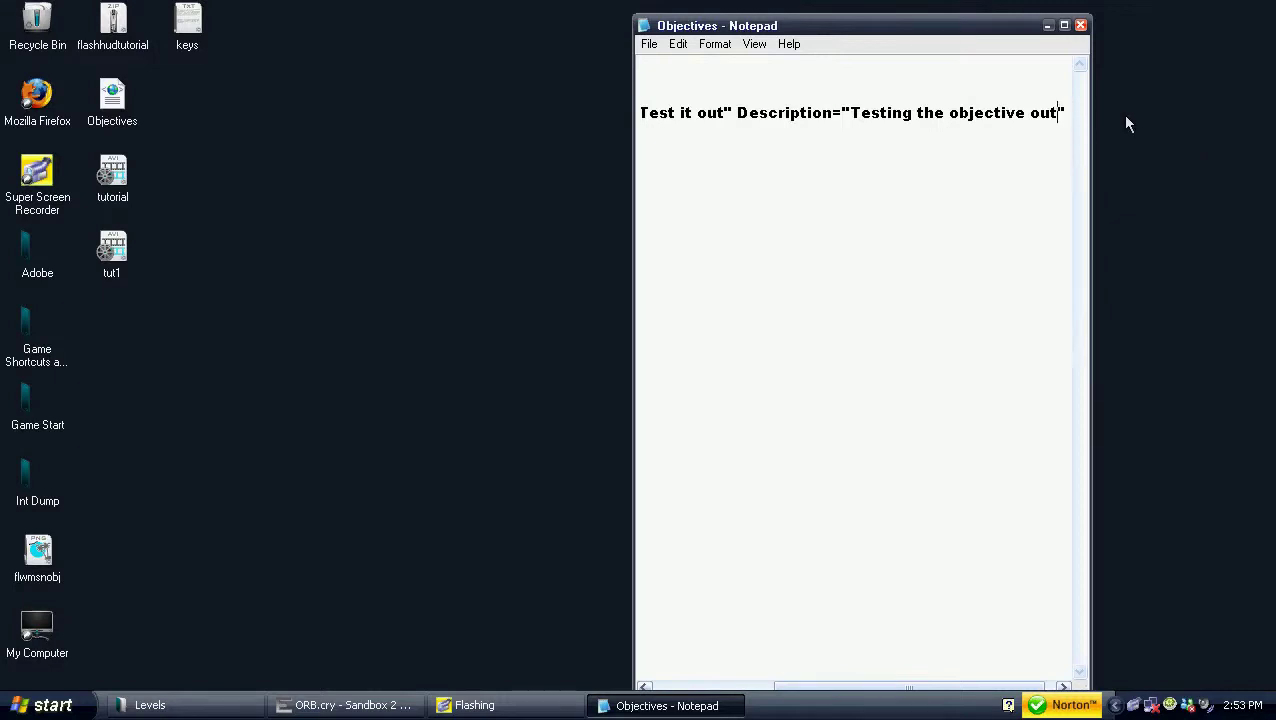
Start saving the file under a new location and browse to Games\Crysis - Game\Game\Levels\ORB on the E: drive
drag(817, 113, 583, 113)
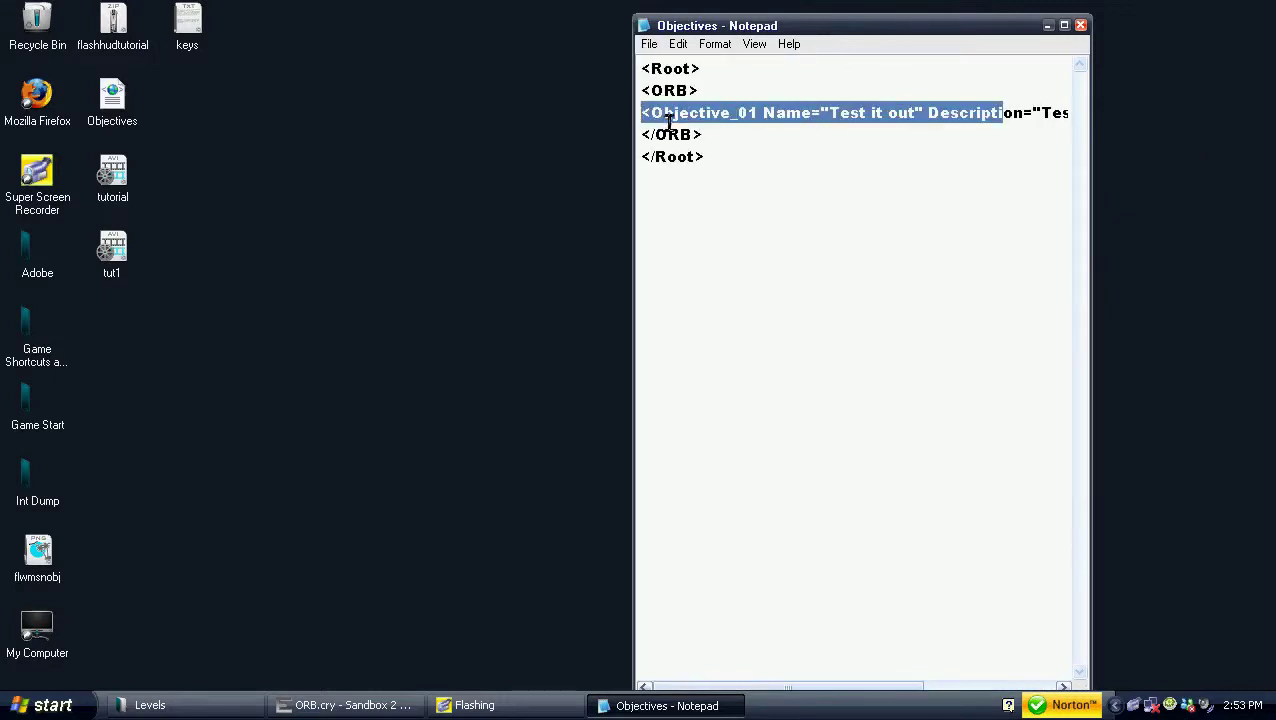
click(649, 44)
click(680, 114)
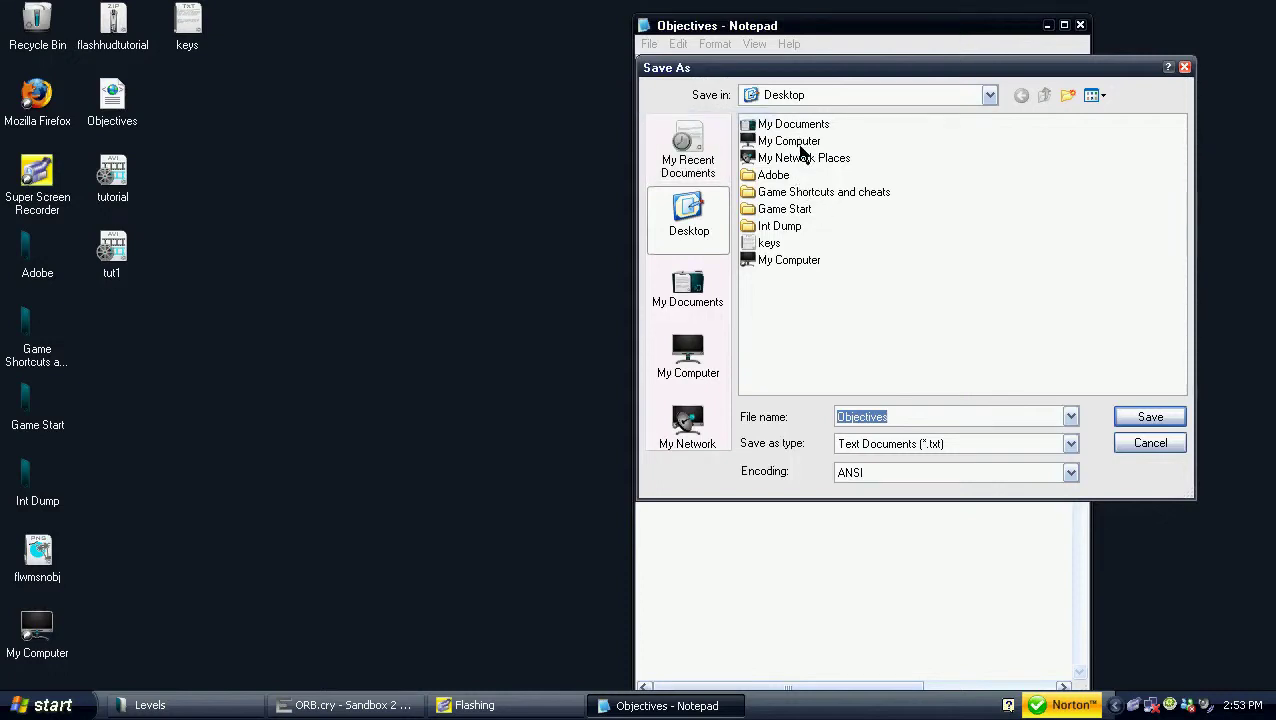
double_click(800, 145)
double_click(800, 157)
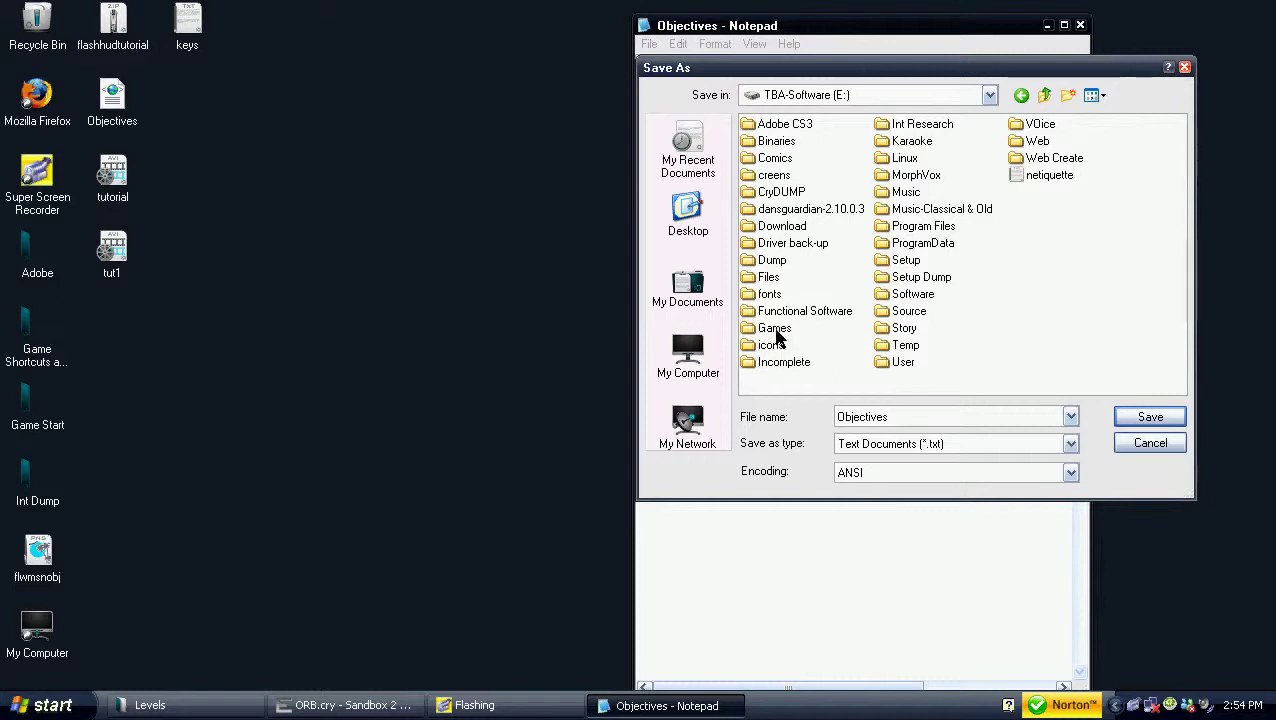
double_click(776, 330)
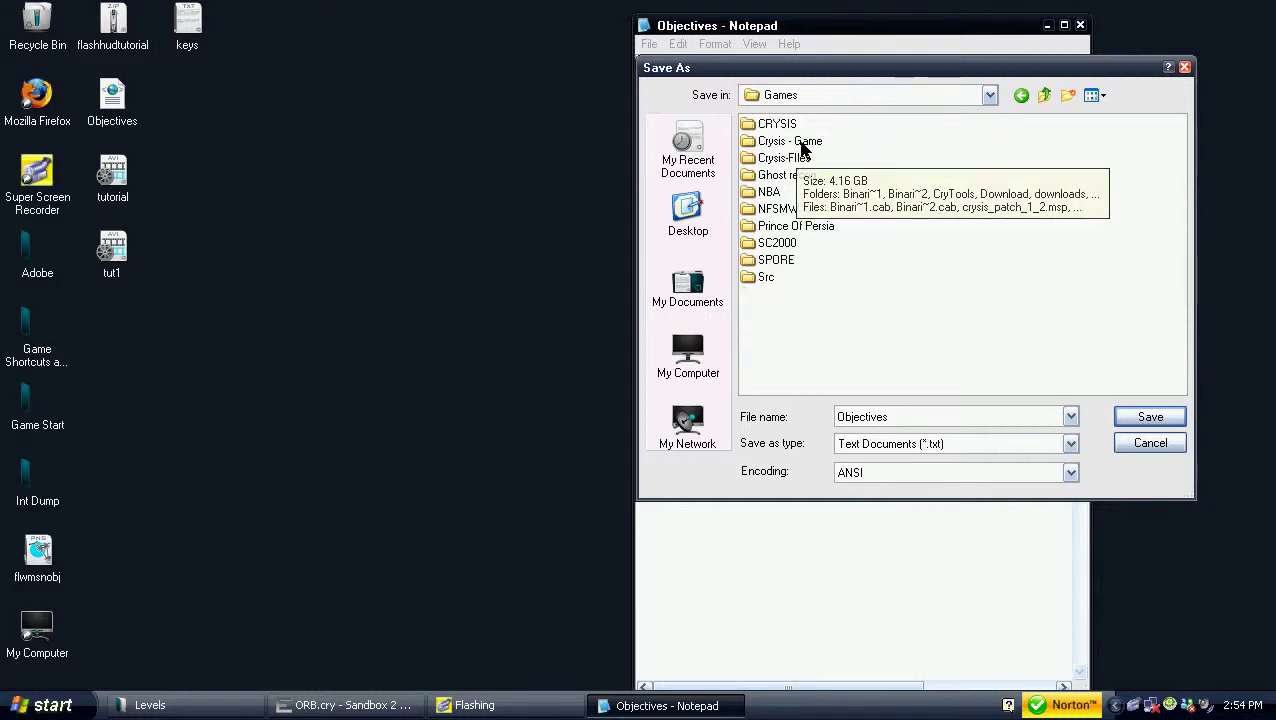
double_click(800, 143)
click(779, 161)
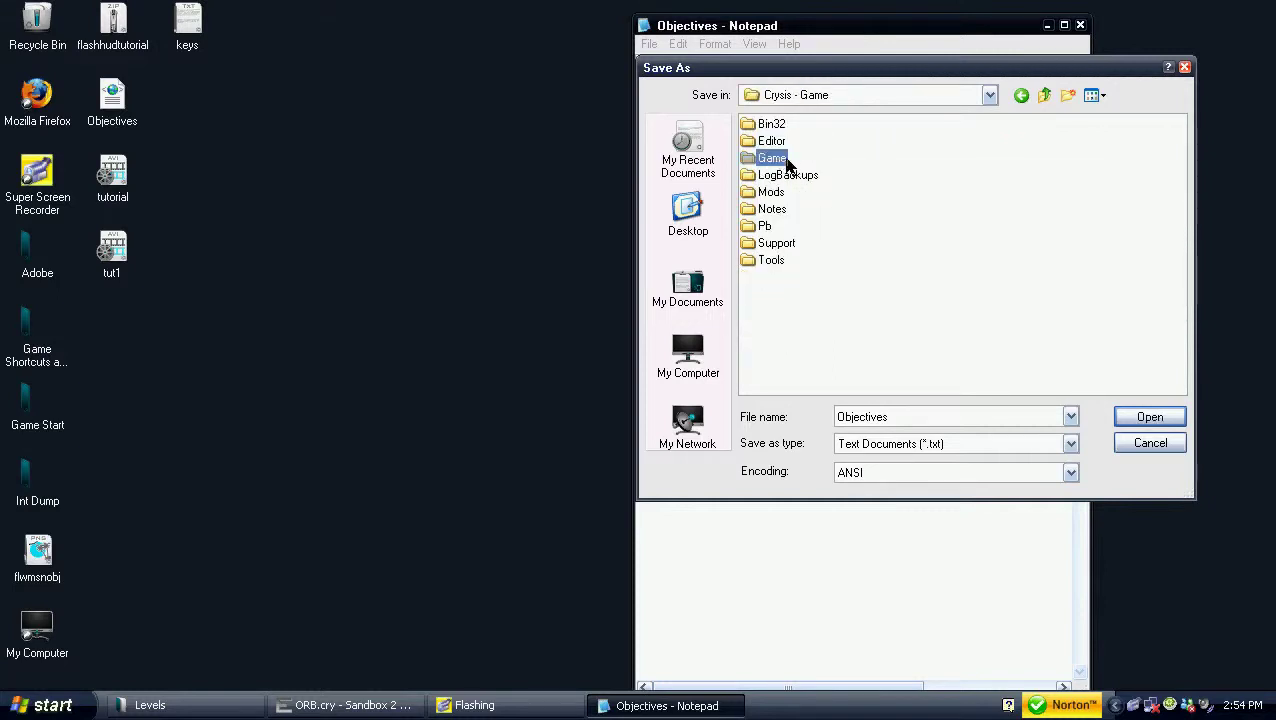
double_click(782, 164)
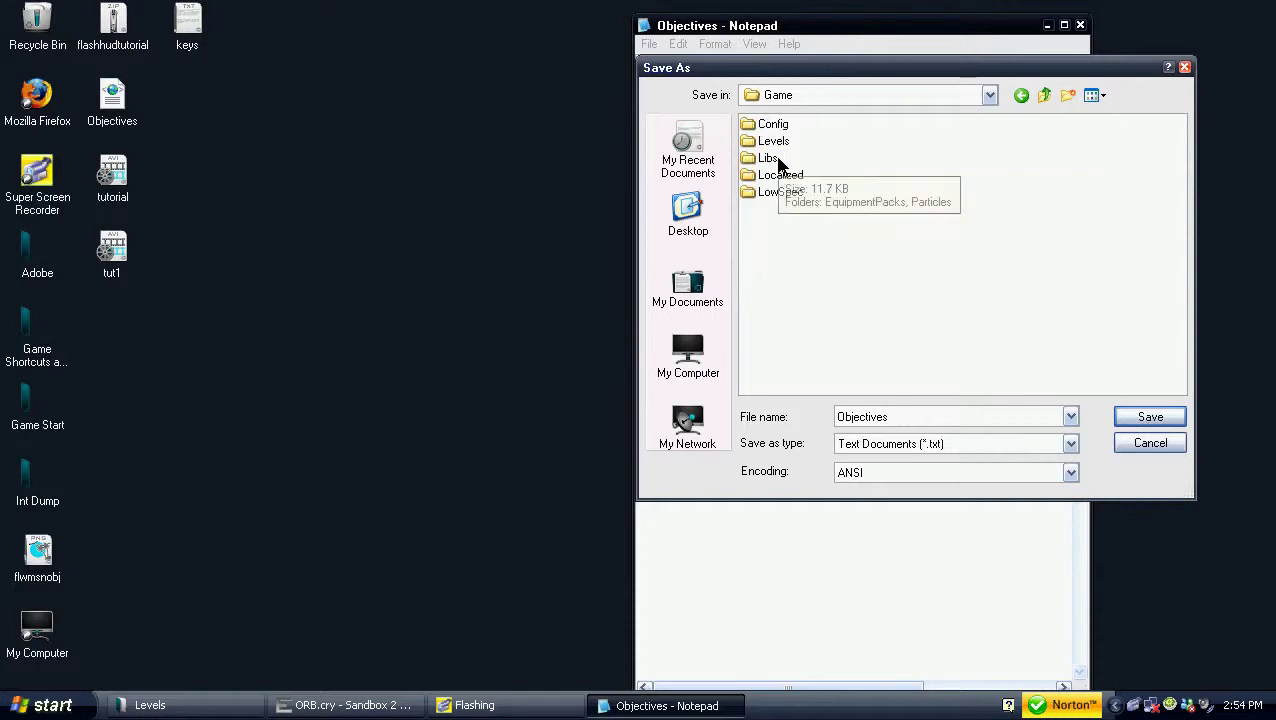
double_click(776, 145)
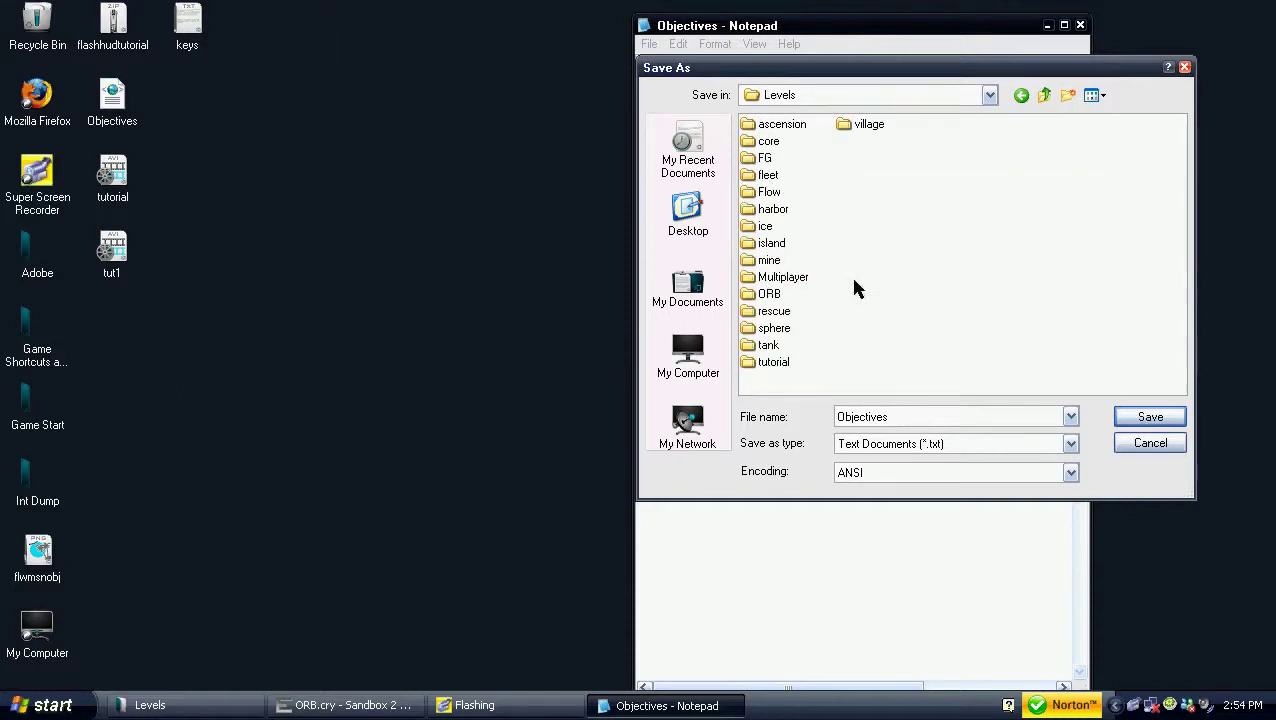
double_click(770, 294)
Save the file as Objectives.xml in the ORB level folder and close the document
double_click(918, 414)
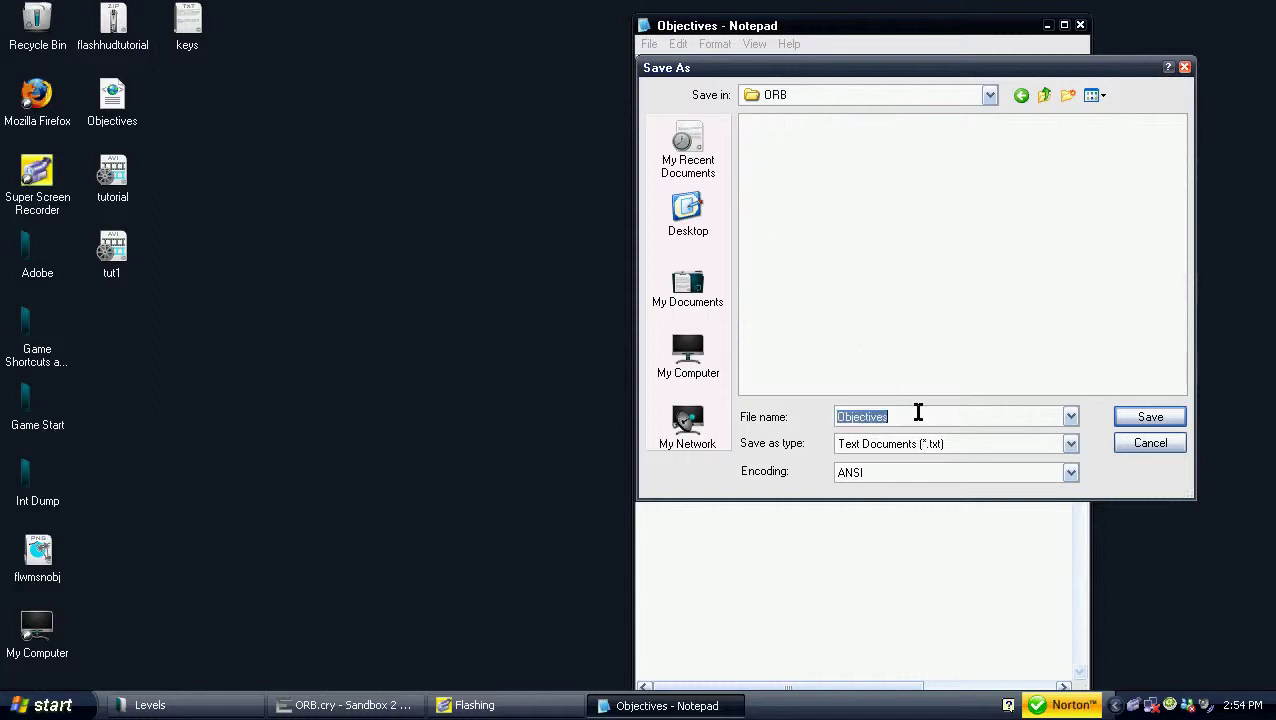
click(918, 414)
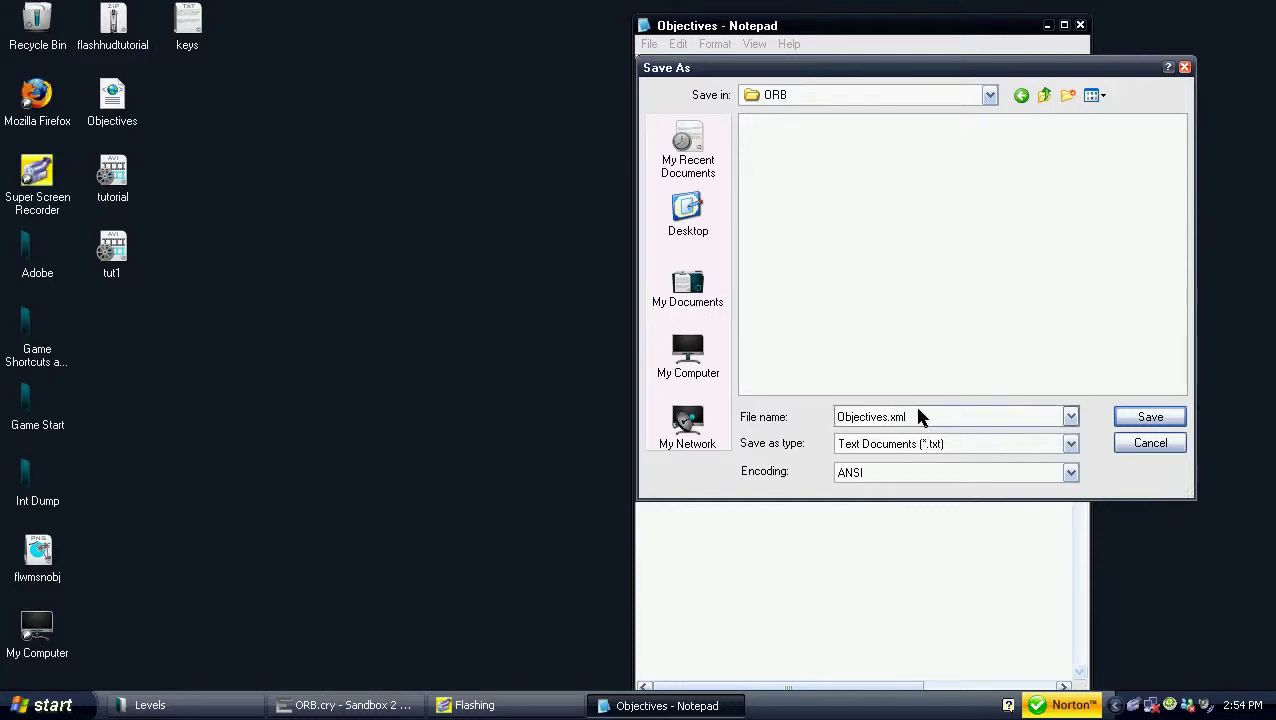
click(1131, 427)
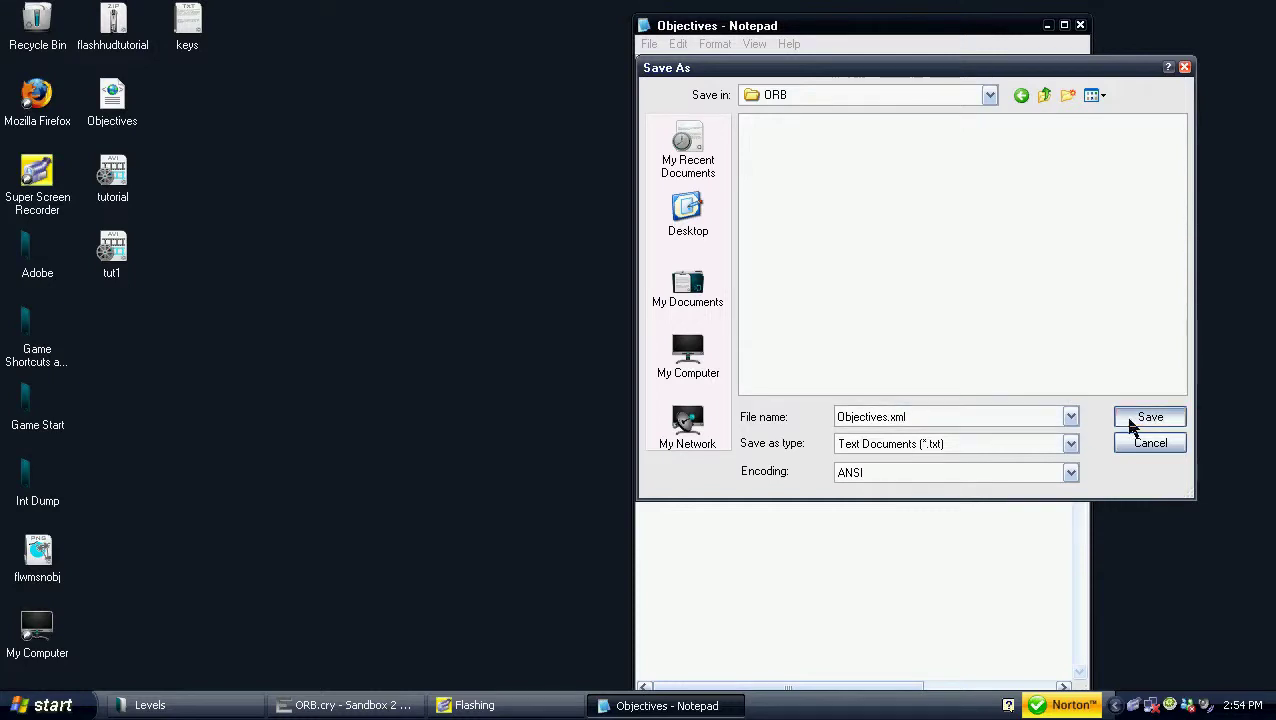
click(963, 308)
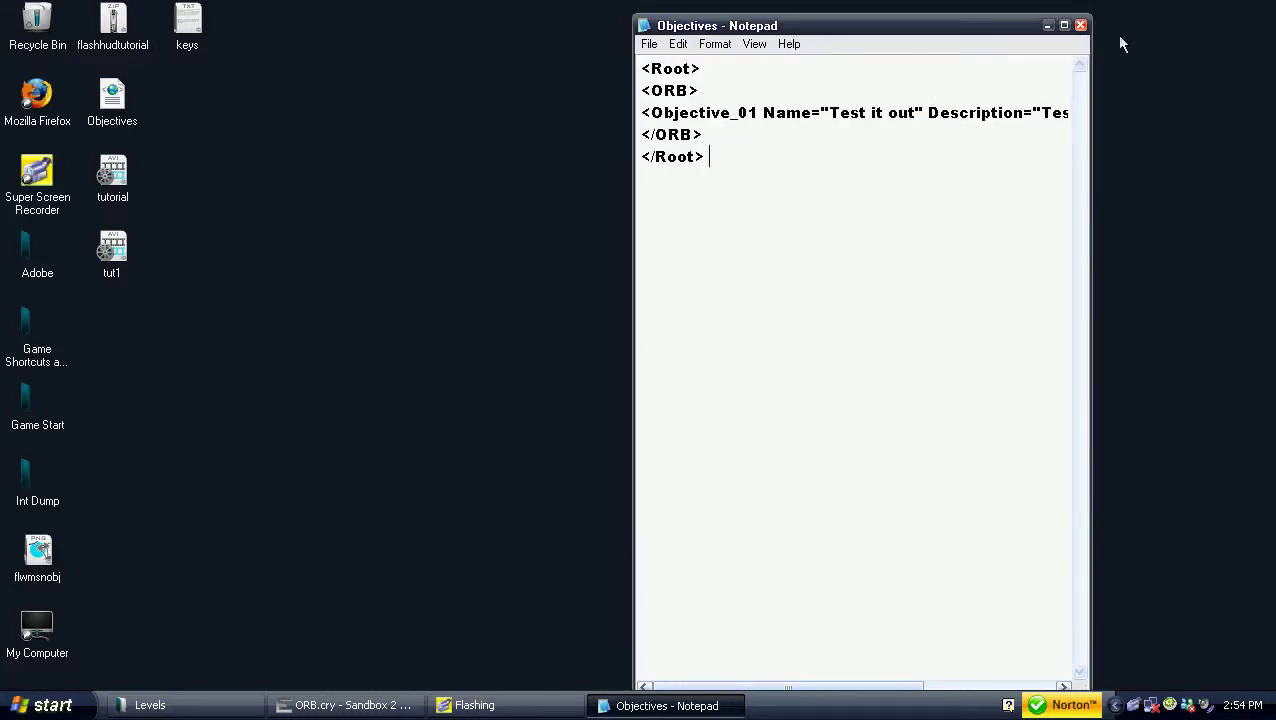
click(1081, 25)
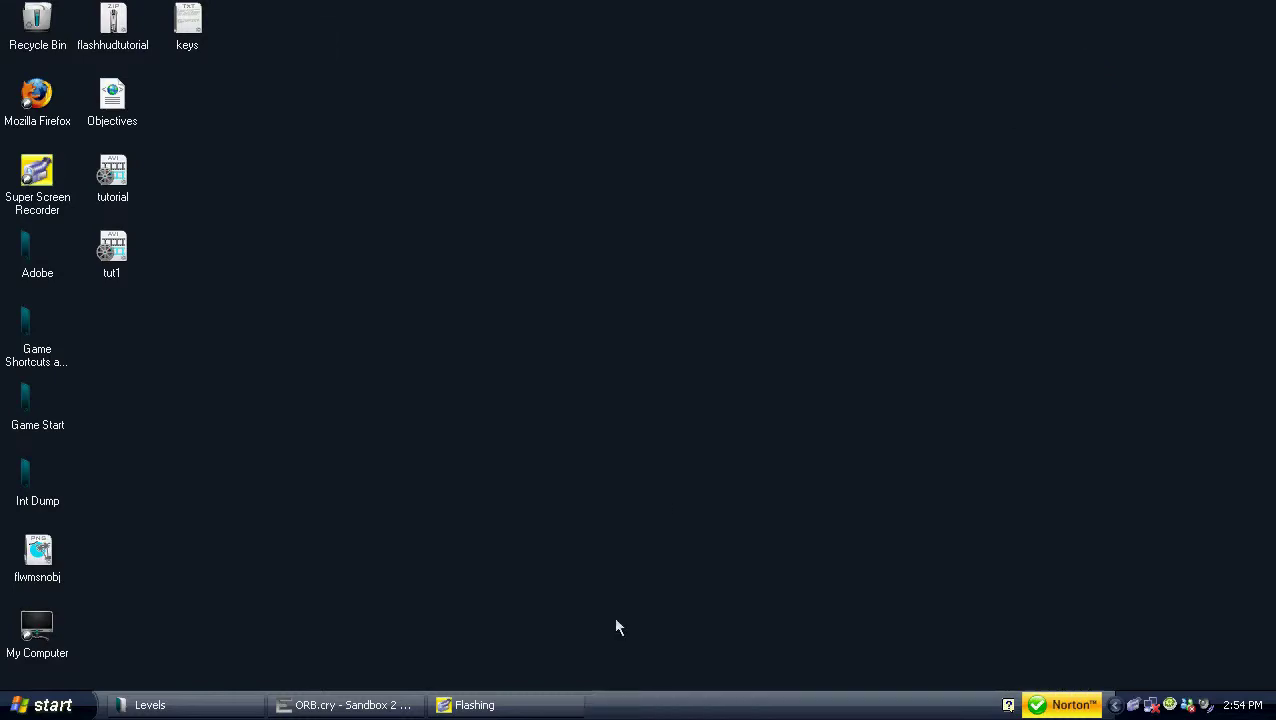
Switch to Sandbox 2 and place a ProximityTrigger entity at the bush in the ORB level
click(390, 705)
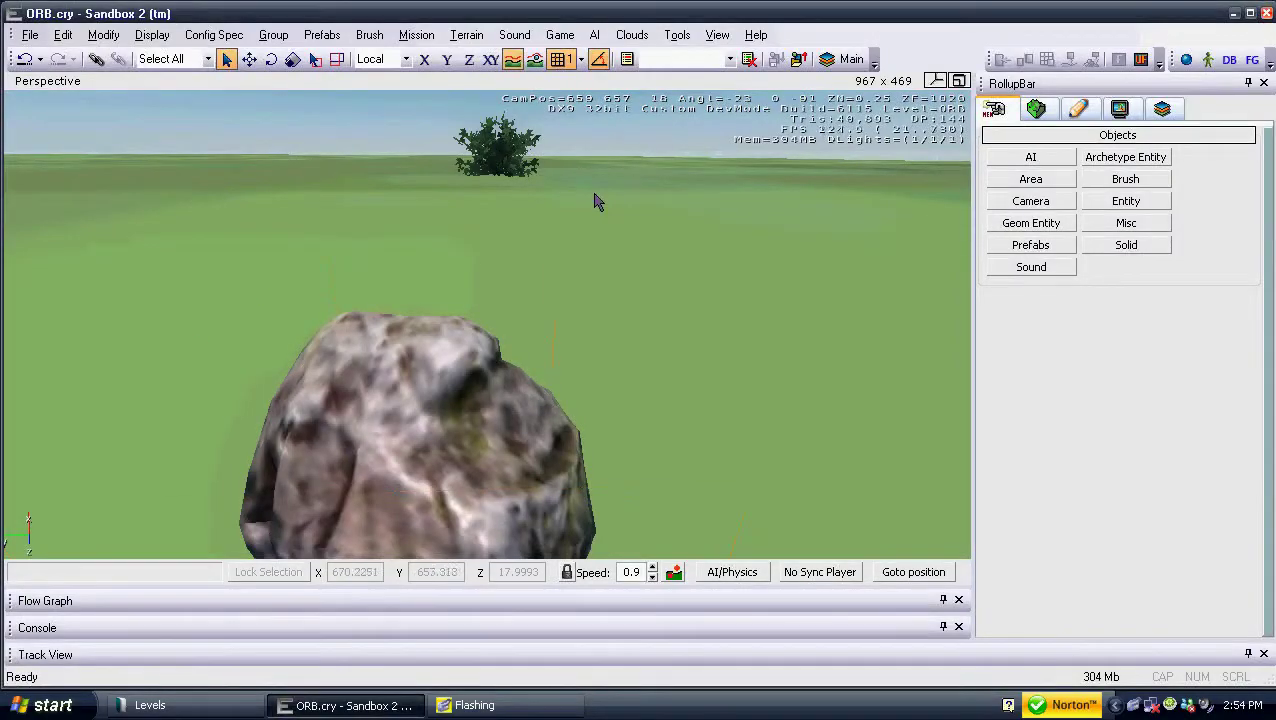
mouse_move(616, 193)
right_down()
mouse_move(632, 161)
mouse_move(616, 193)
right_up()
key(w)
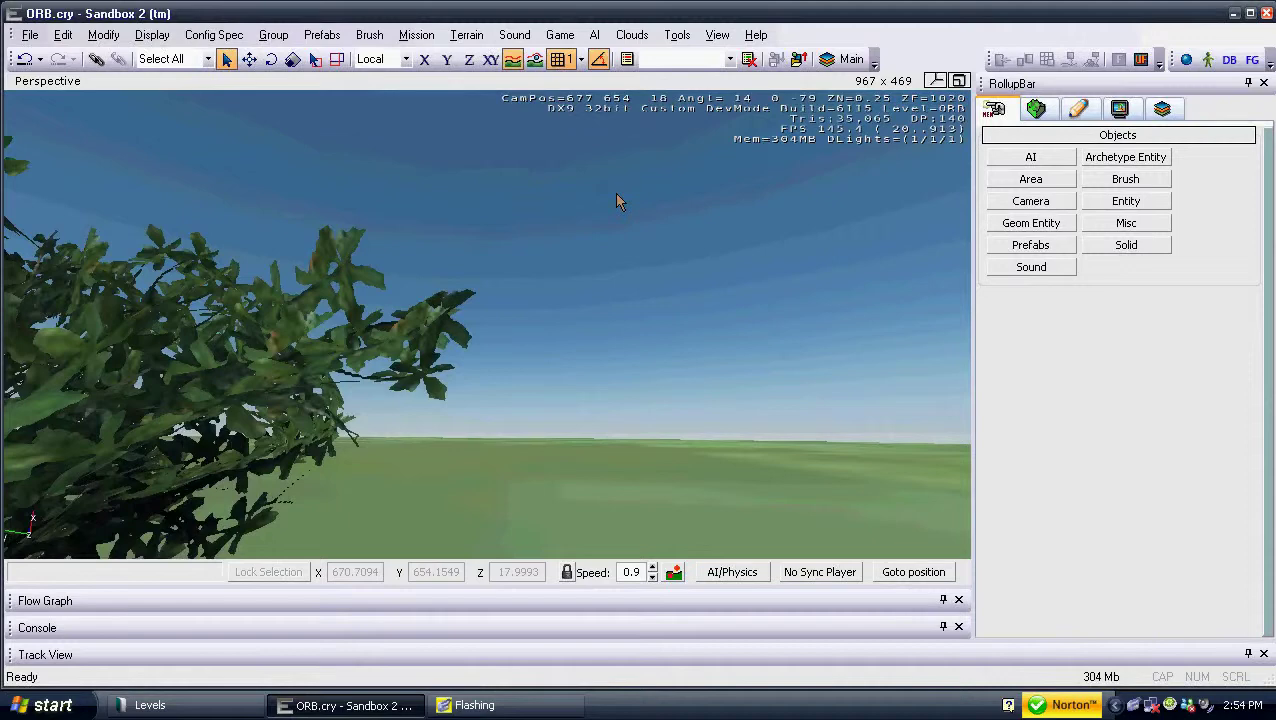
right_drag(596, 235, 593, 238)
key(s)
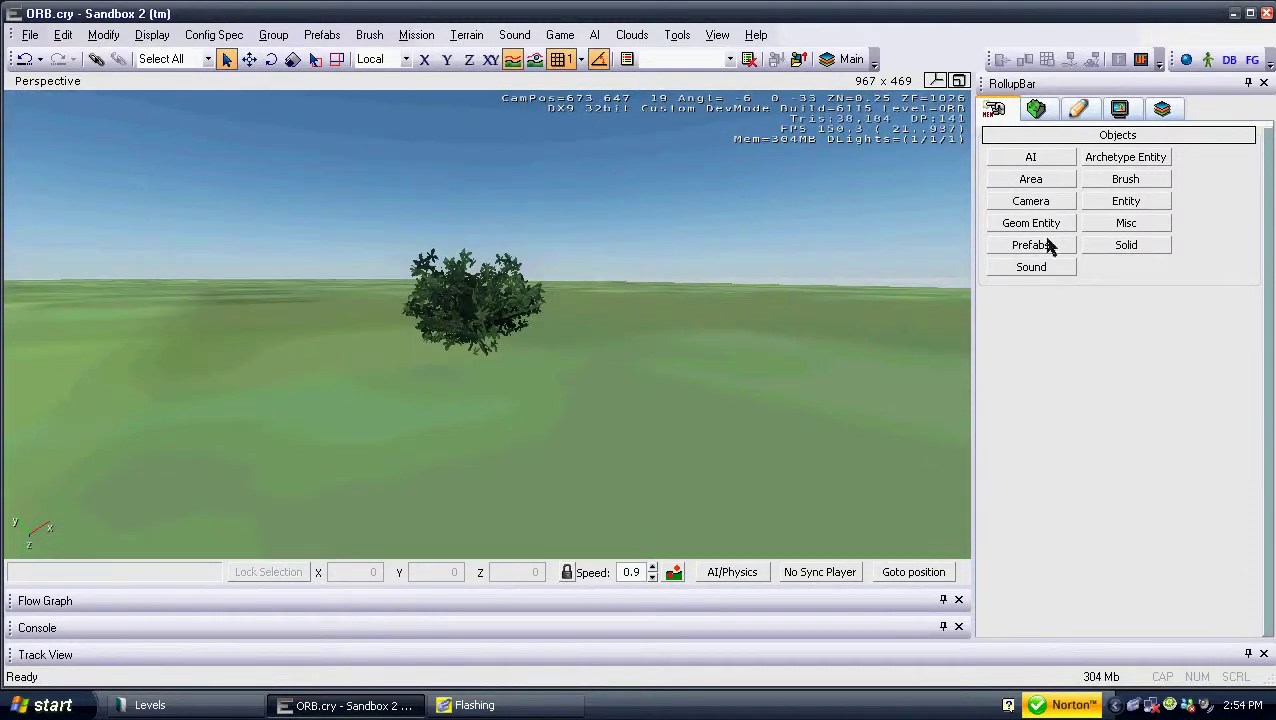
click(1131, 203)
scroll(1270, 289, down, 3)
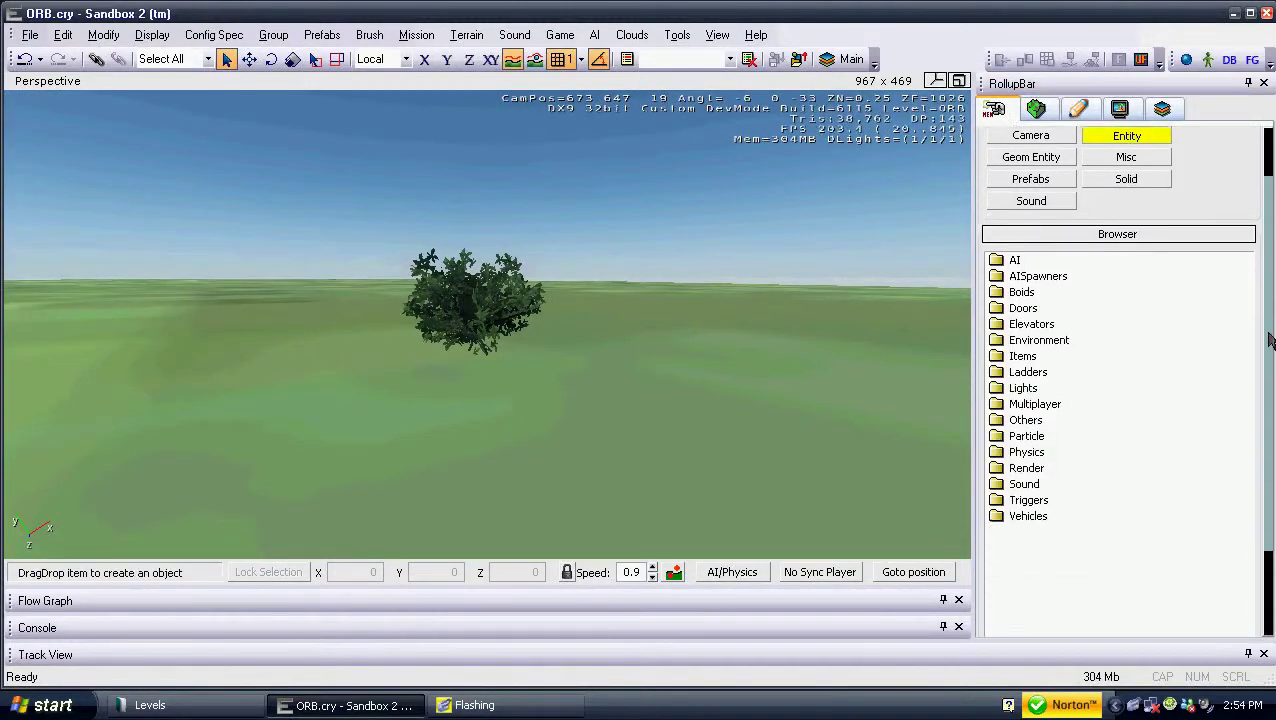
double_click(1034, 450)
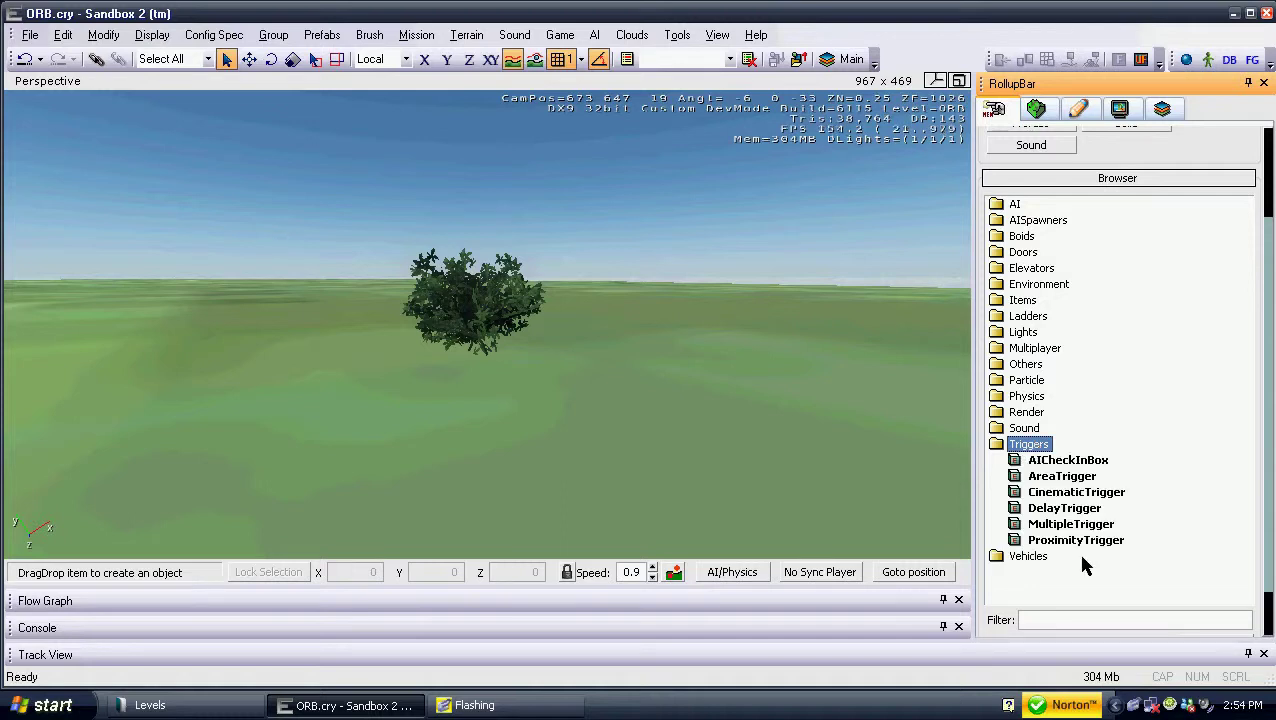
drag(1080, 555, 493, 356)
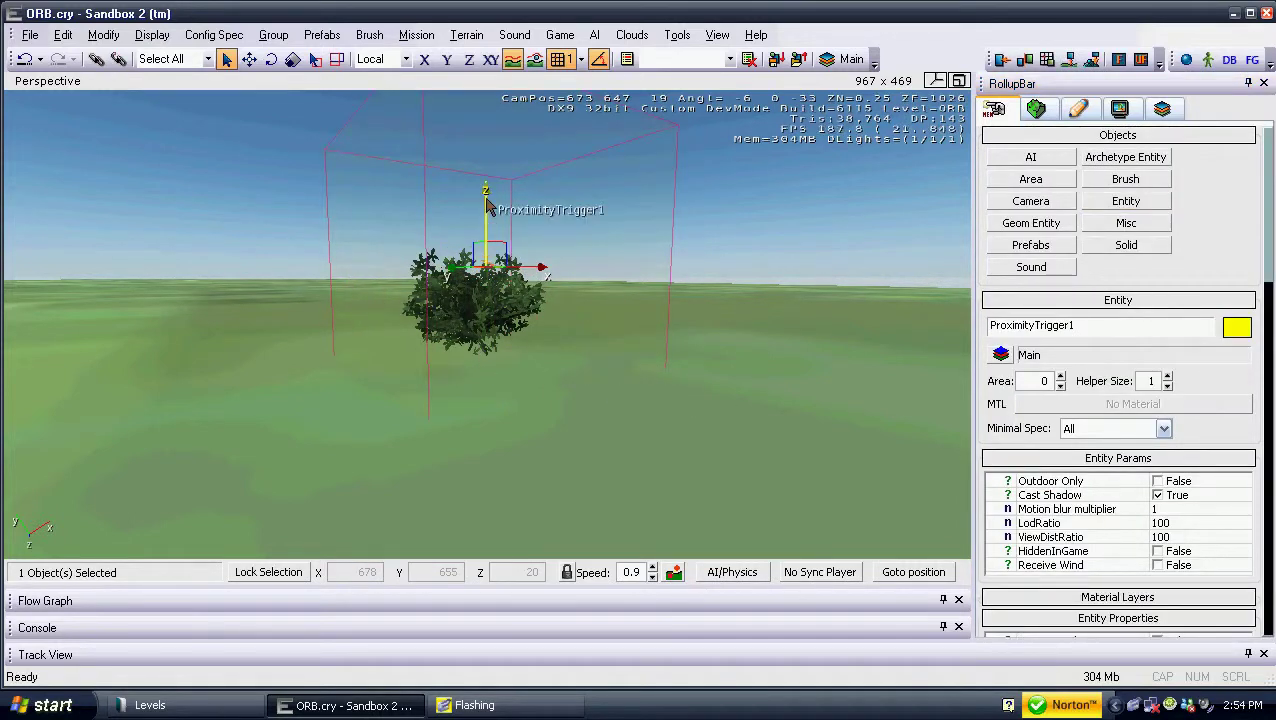
Lower the bush's proximity trigger to Z 19 and set its Area to 6
click(249, 60)
drag(483, 193, 487, 230)
drag(1036, 382, 1076, 383)
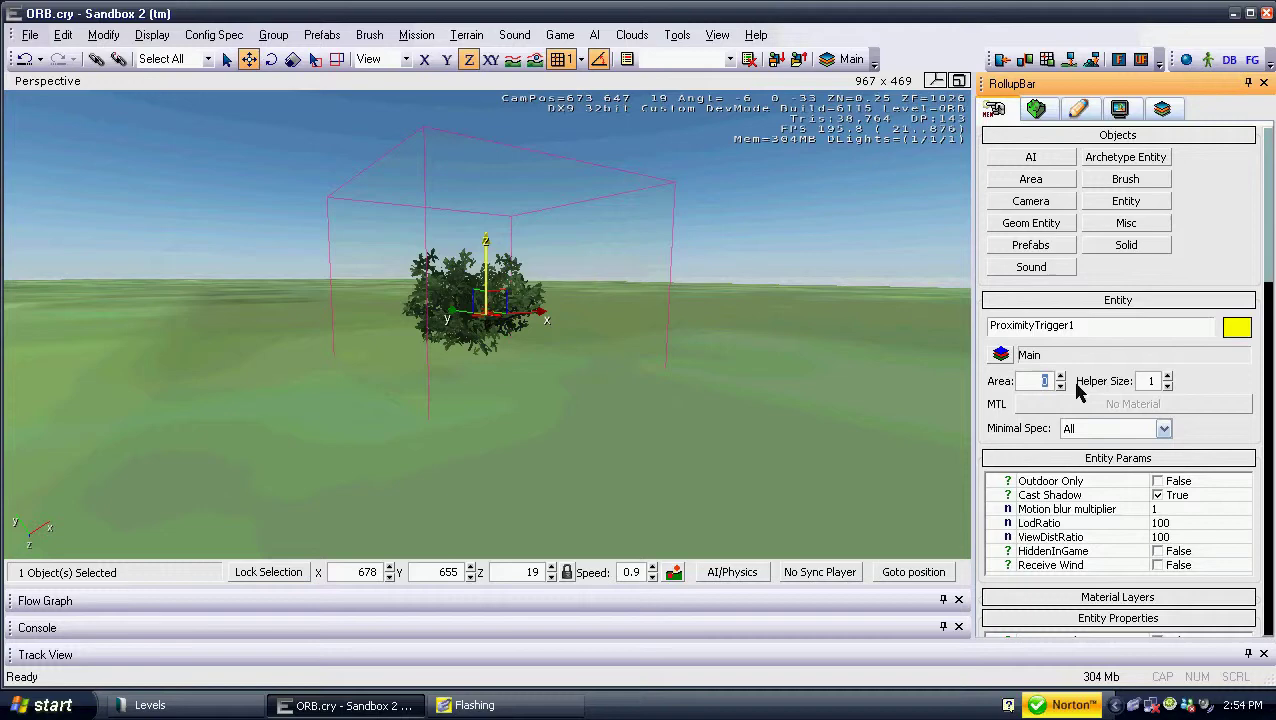
text(6)
click(854, 437)
click(483, 322)
Place a second ProximityTrigger entity on the ground near the rock
mouse_move(759, 370)
right_down()
mouse_move(796, 376)
mouse_move(755, 371)
mouse_move(766, 383)
right_up()
key(w)
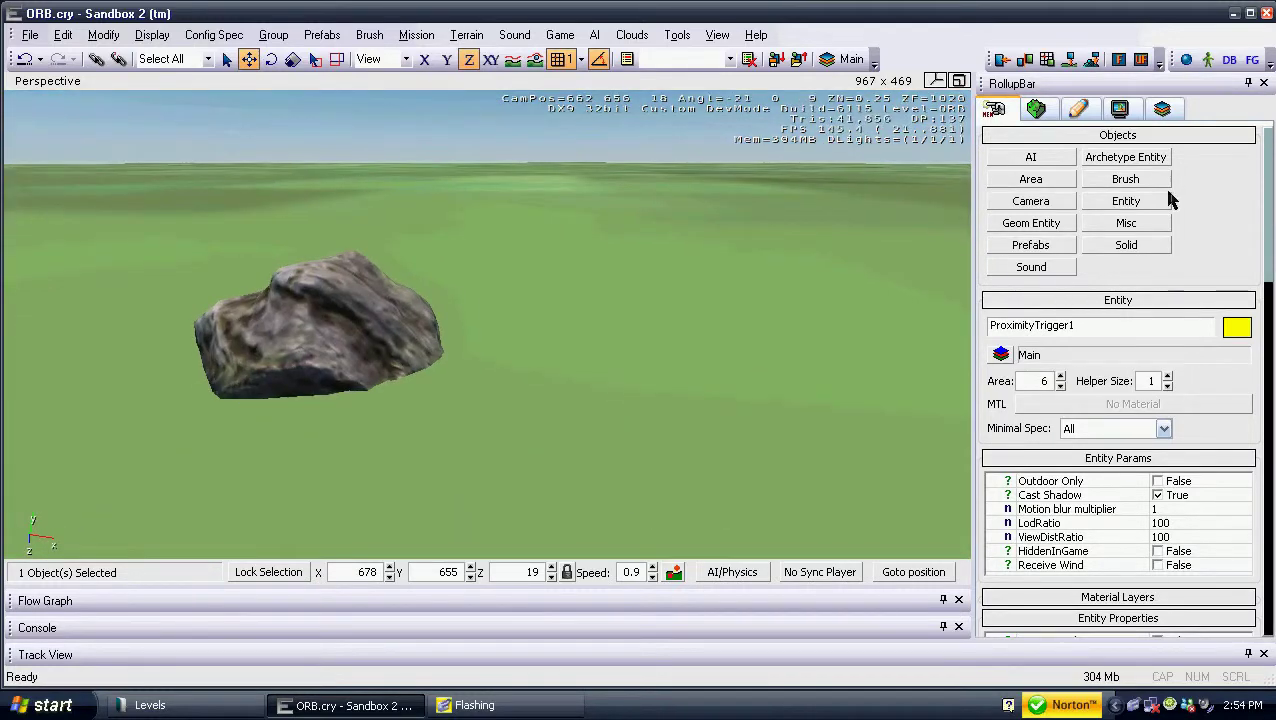
click(1152, 201)
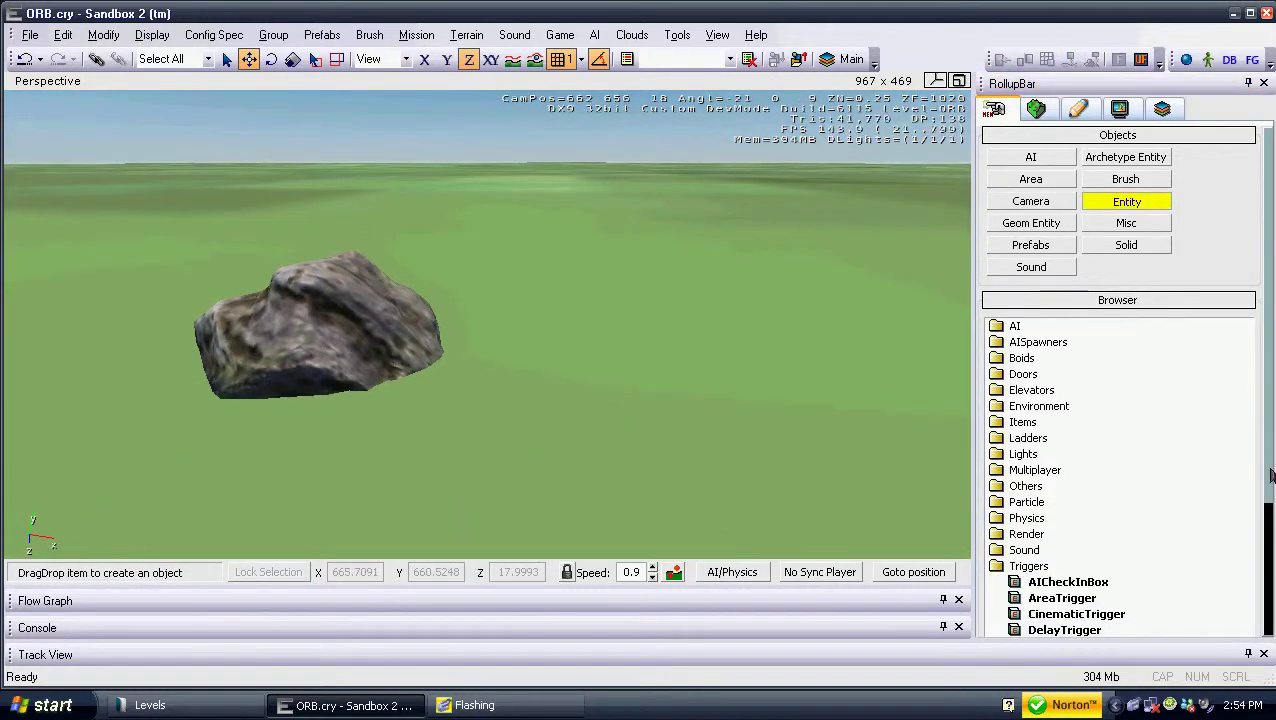
scroll(1183, 560, down, 2)
drag(1117, 586, 470, 385)
Move the second proximity trigger onto the rock at X 661, Y 658 and Z 18
right_drag(664, 416, 765, 484)
click(409, 353)
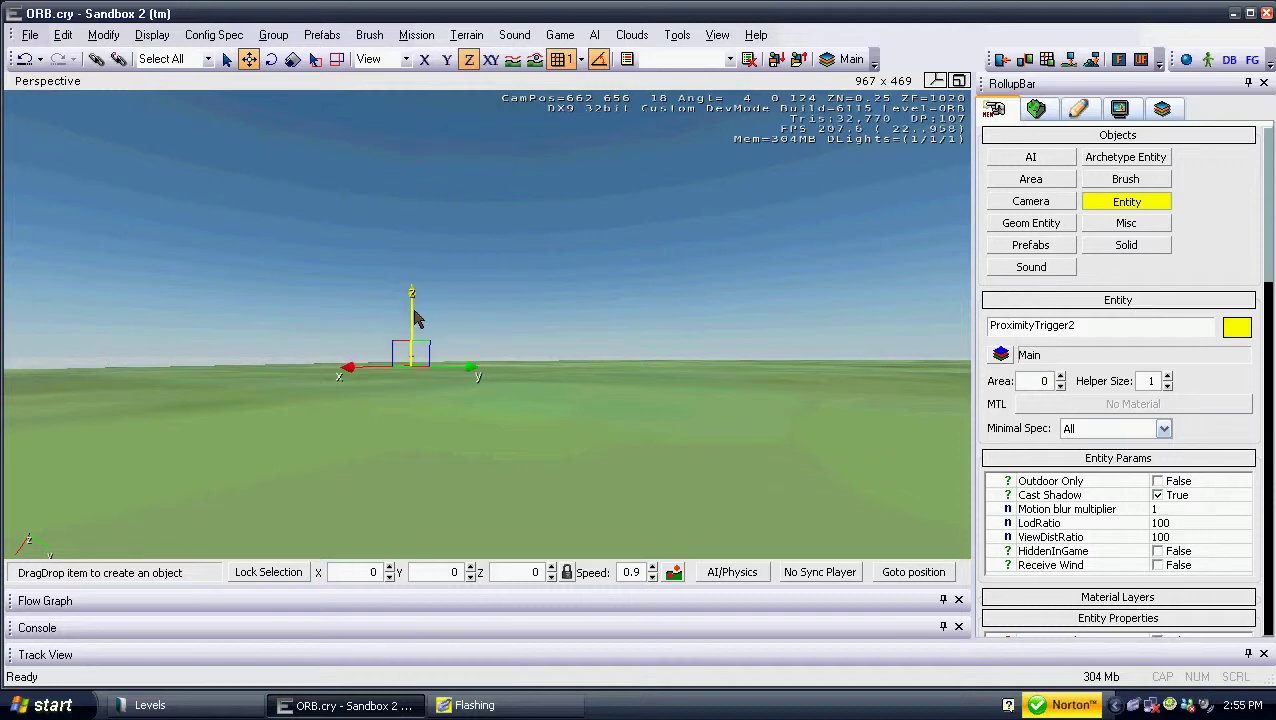
right_drag(475, 420, 448, 442)
click(350, 336)
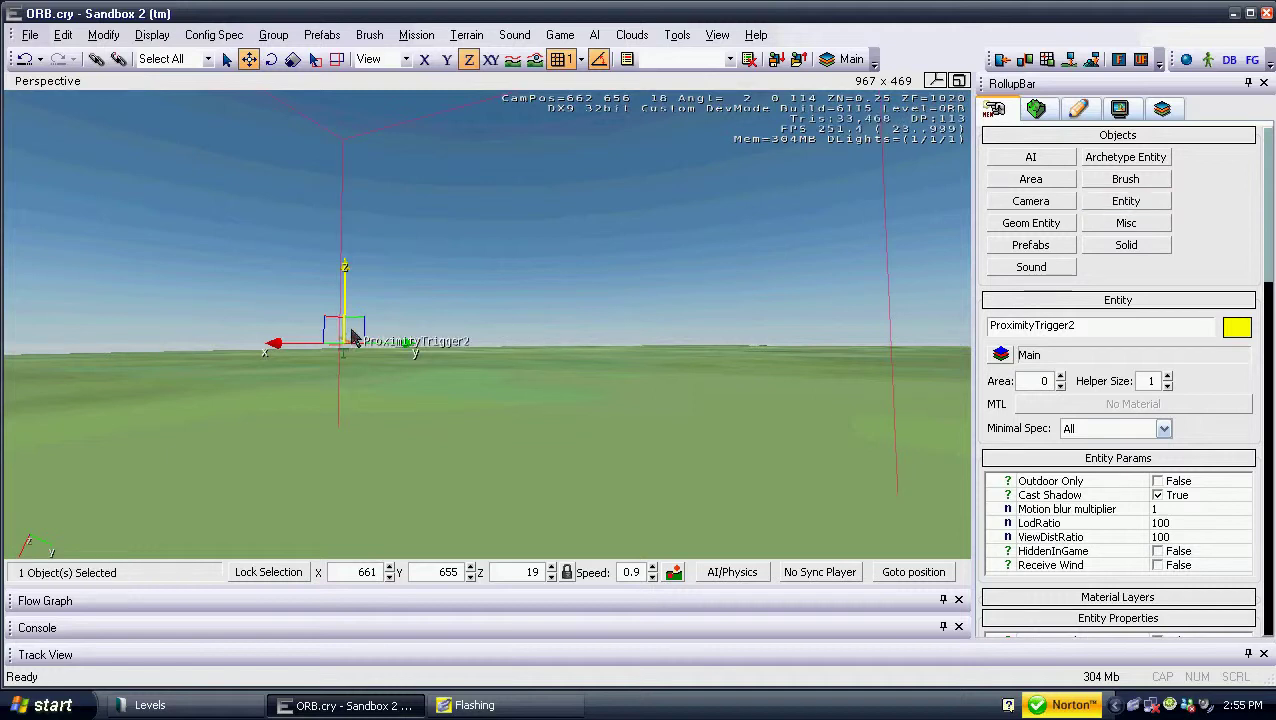
drag(413, 350, 632, 358)
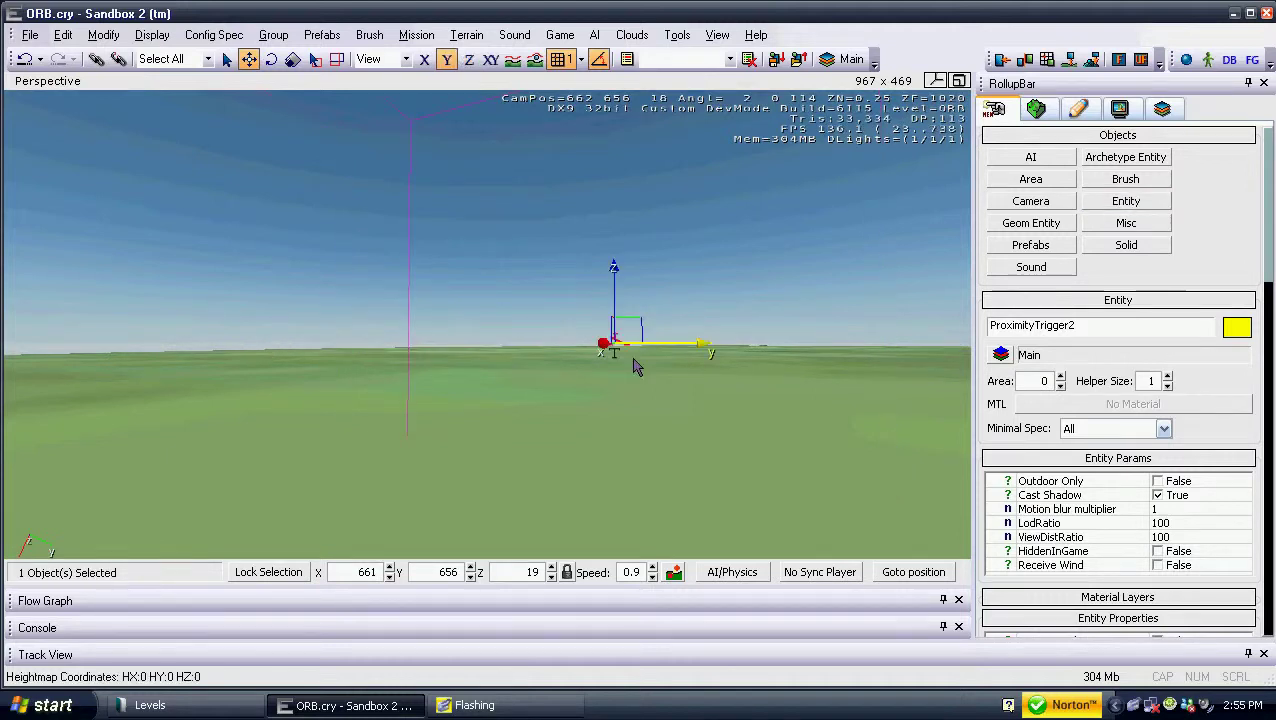
right_drag(623, 380, 266, 266)
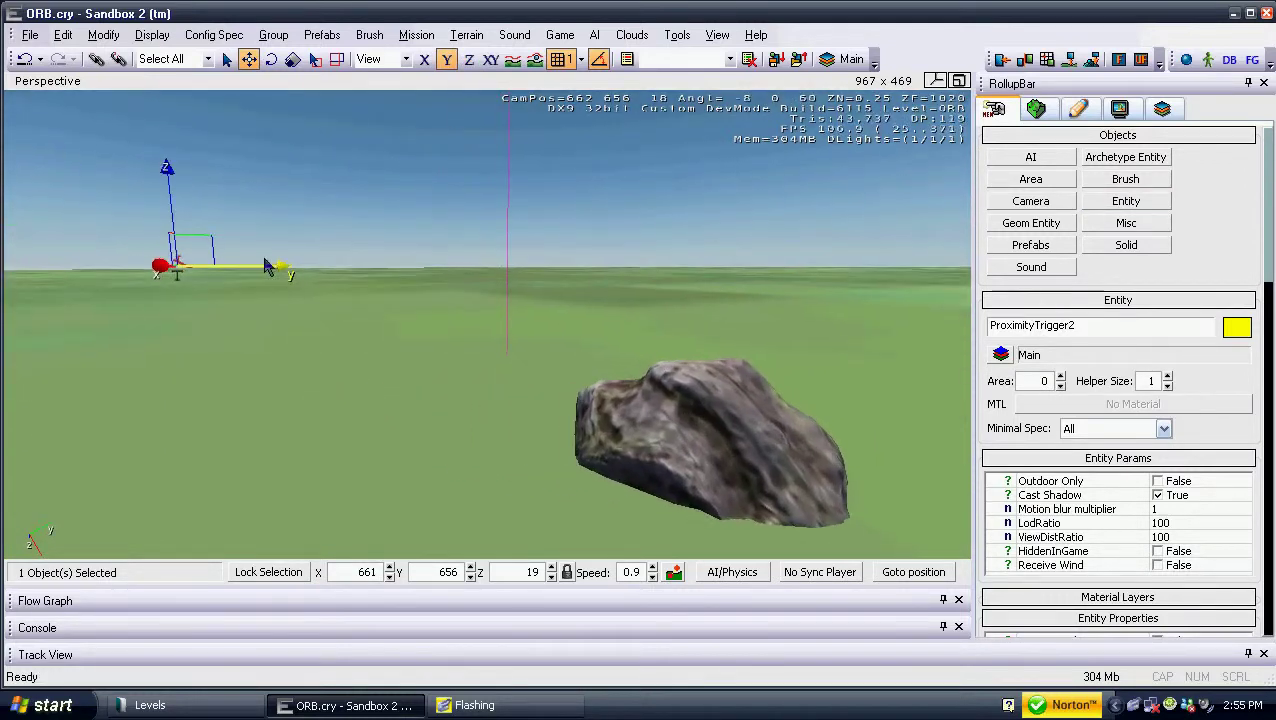
drag(283, 270, 645, 263)
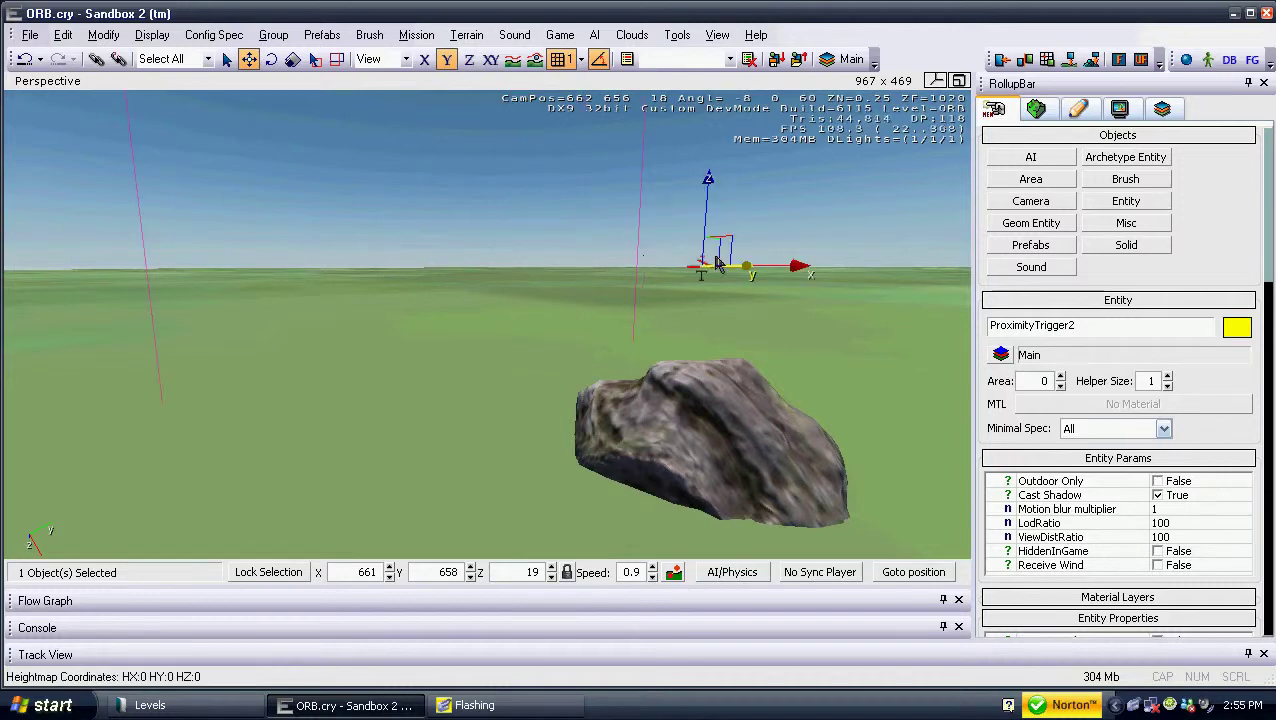
key(s)
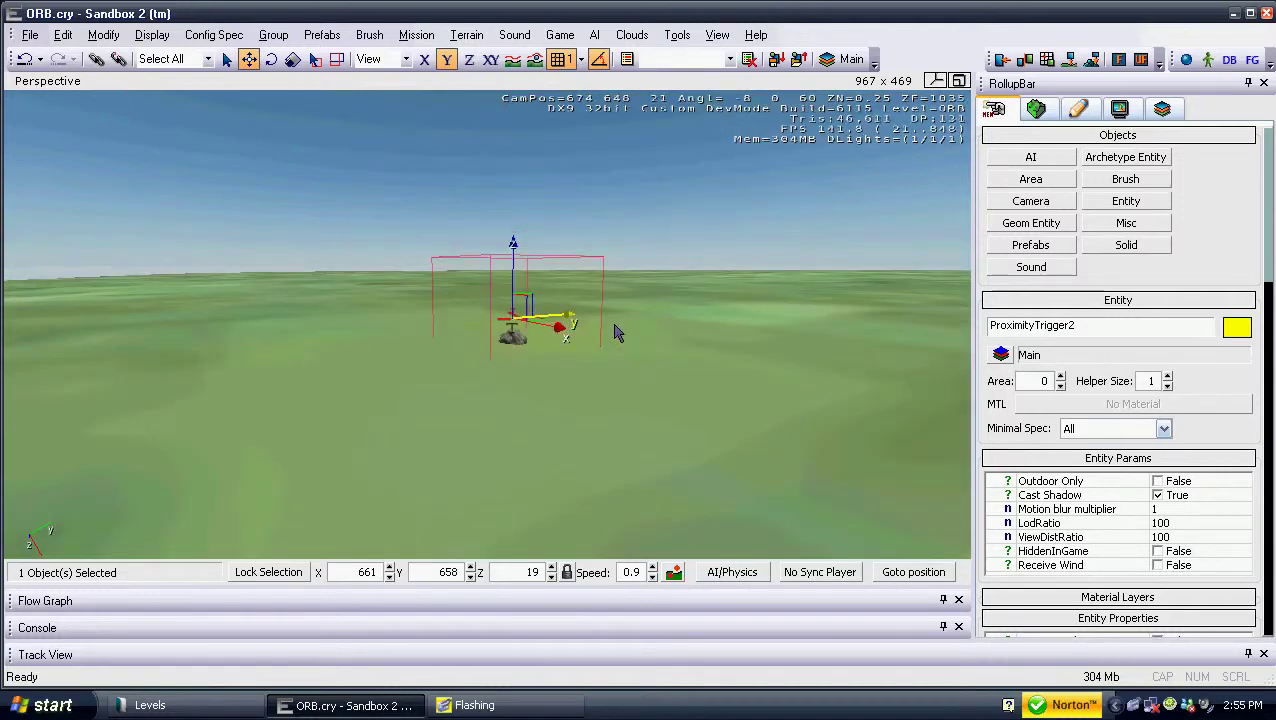
right_drag(746, 324, 707, 323)
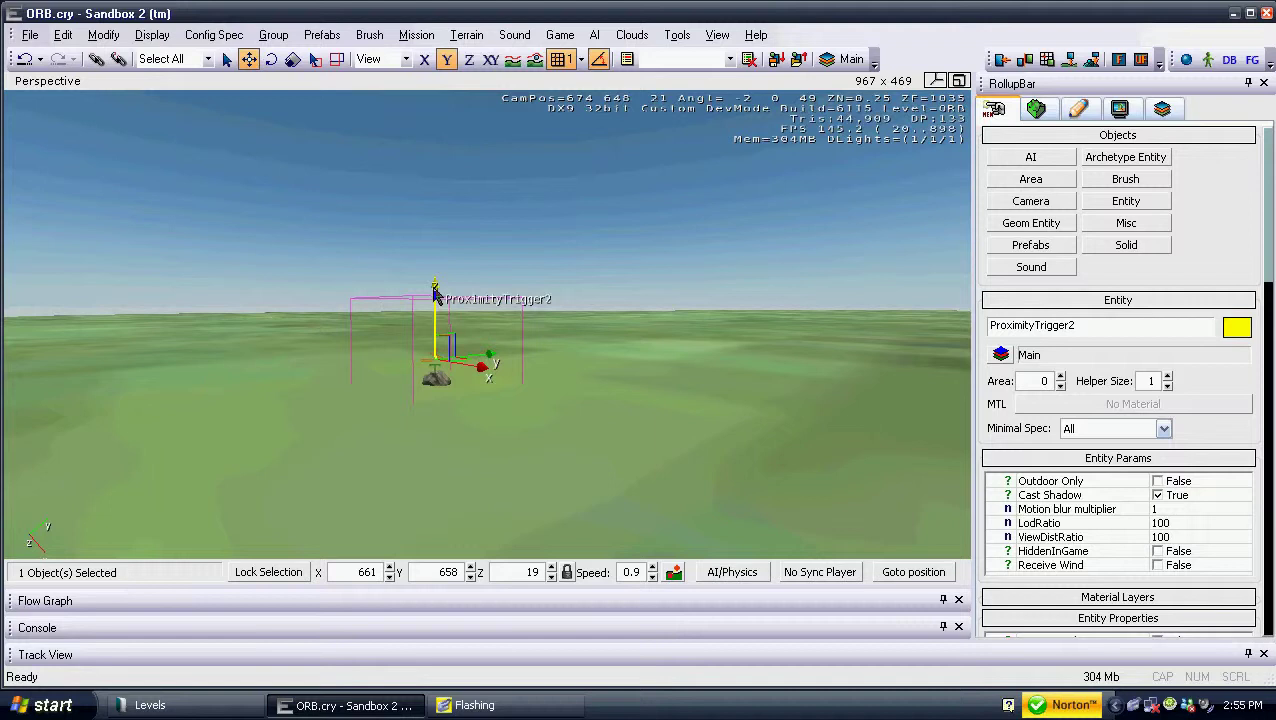
drag(435, 287, 435, 308)
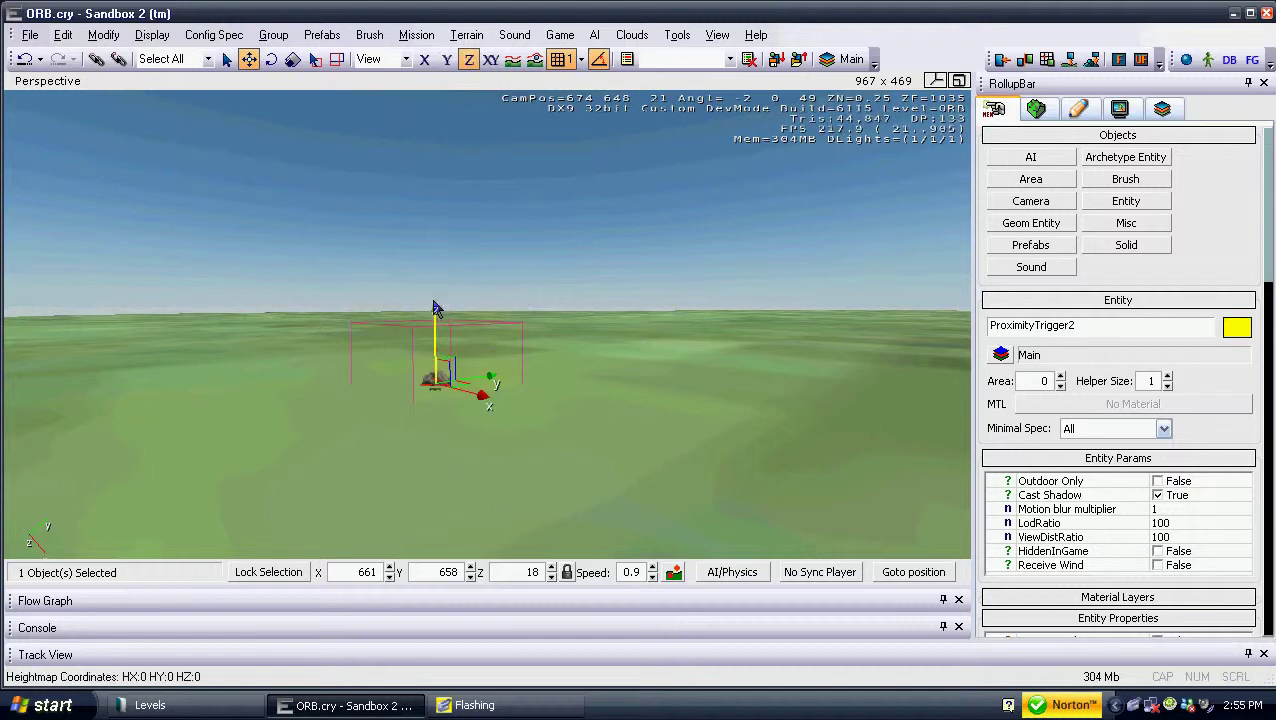
Set the Area of the rock's proximity trigger to 6 and shift the rock slightly along the Y axis
click(1032, 383)
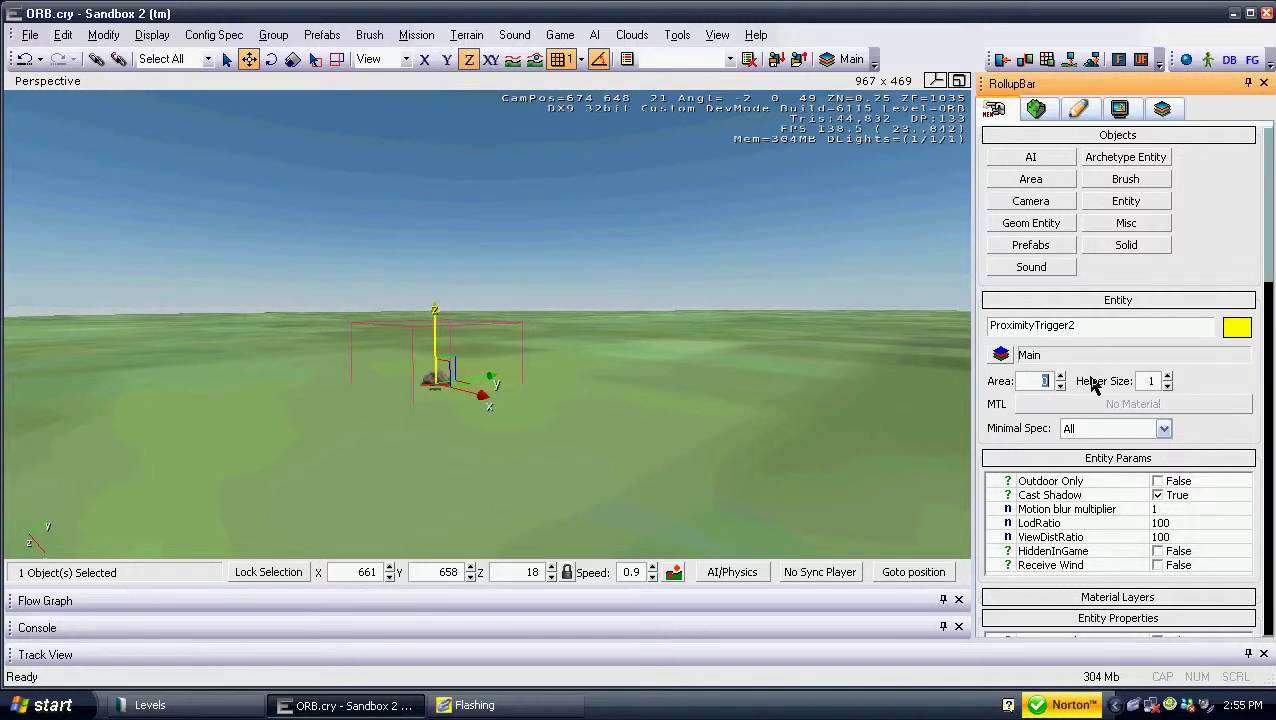
click(825, 444)
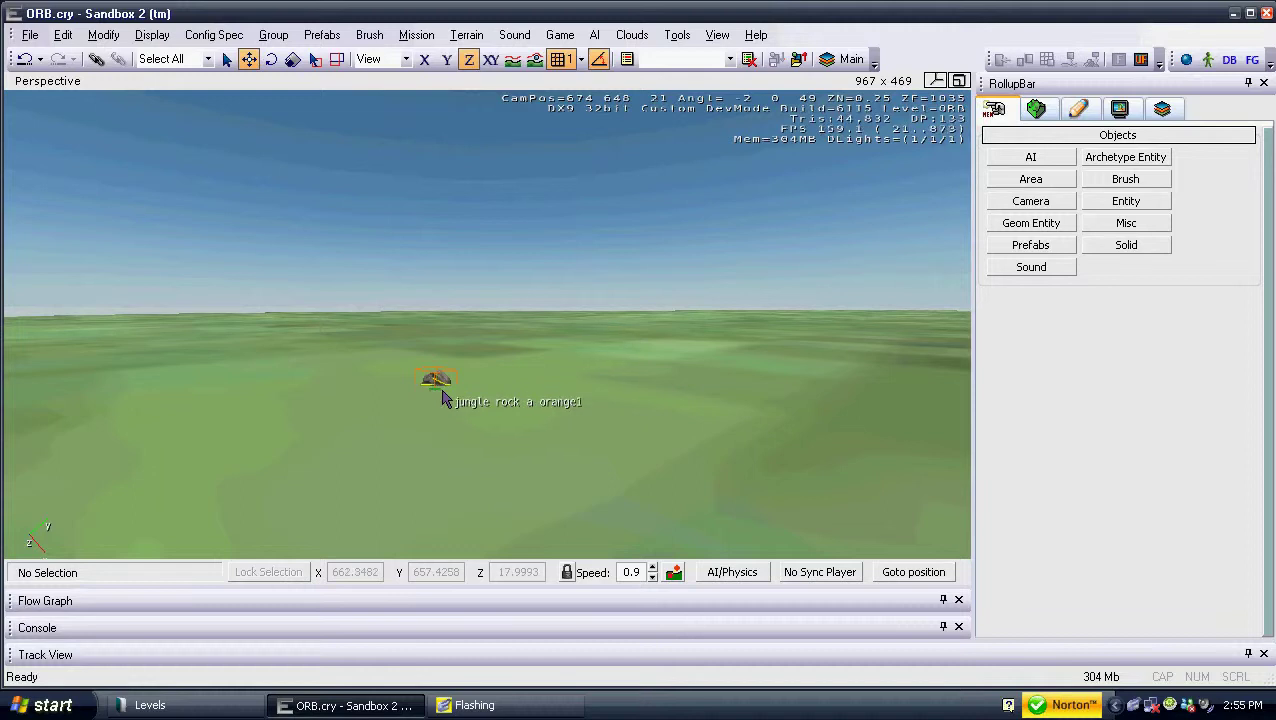
click(438, 382)
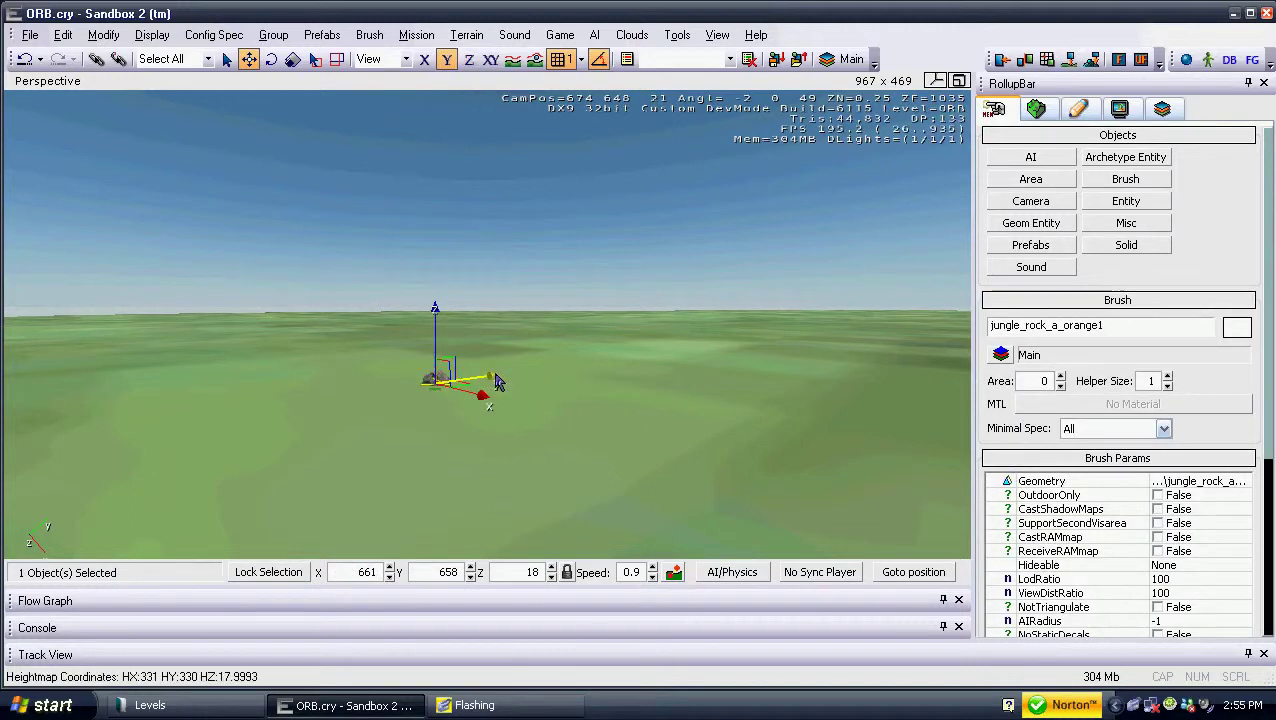
click(436, 398)
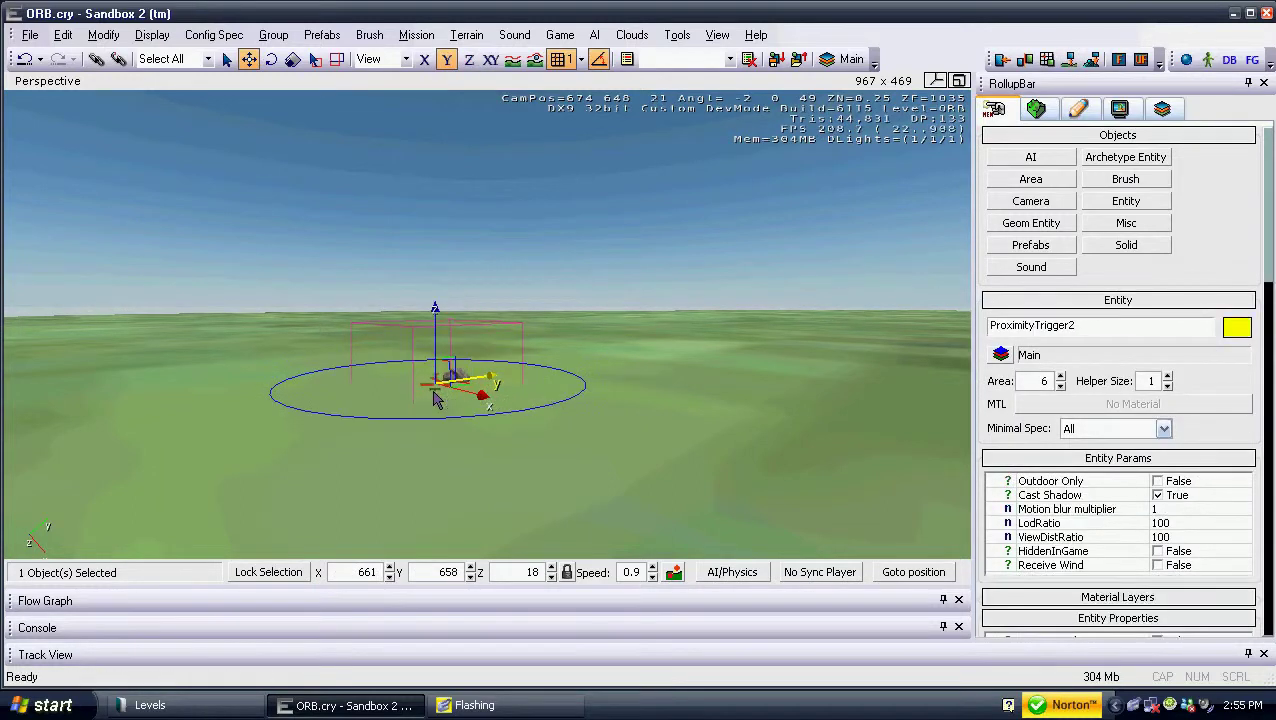
click(661, 441)
right_drag(657, 436, 656, 432)
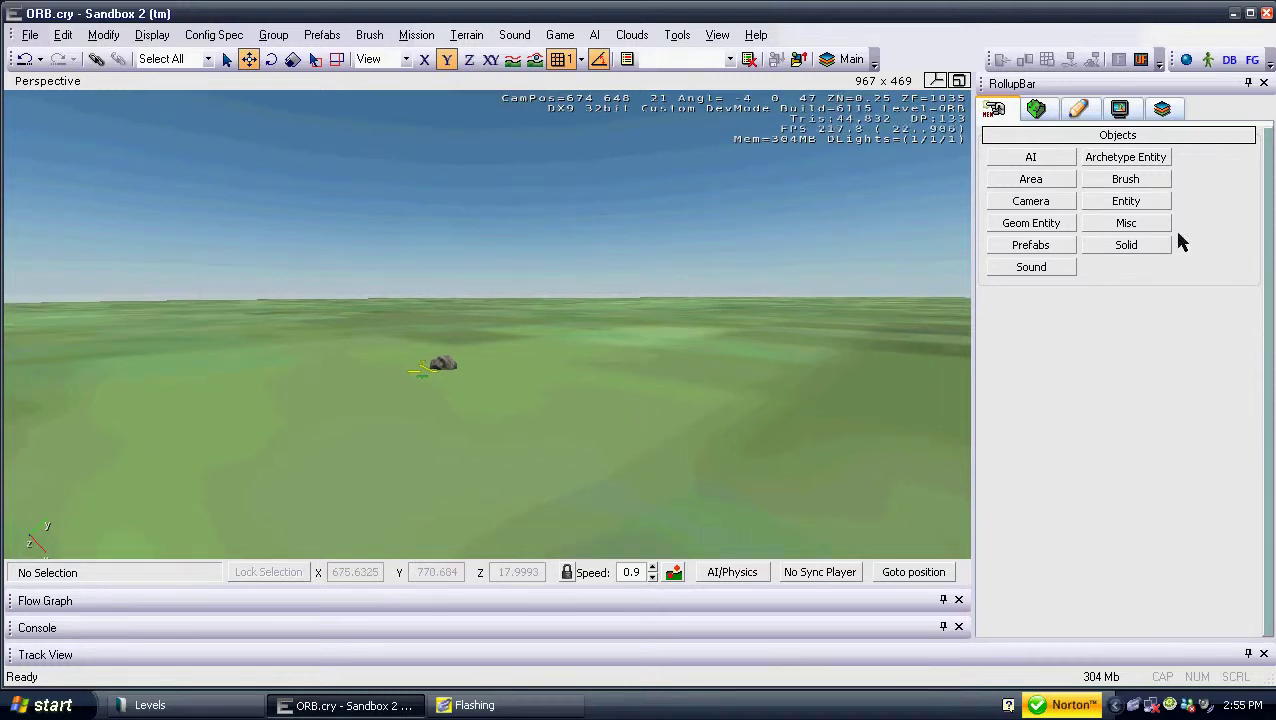
Place a MissionObjective entity from the Others category on the ground near the rock
click(1155, 213)
drag(1266, 341, 1266, 393)
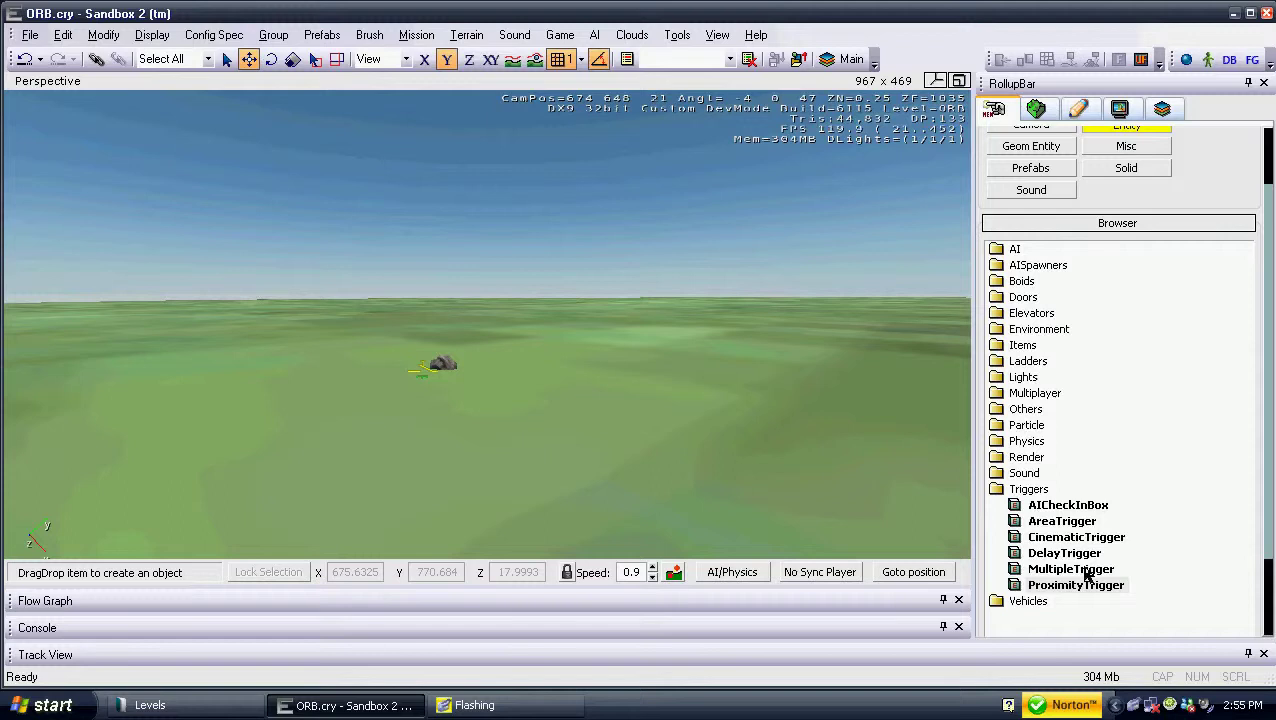
double_click(1030, 410)
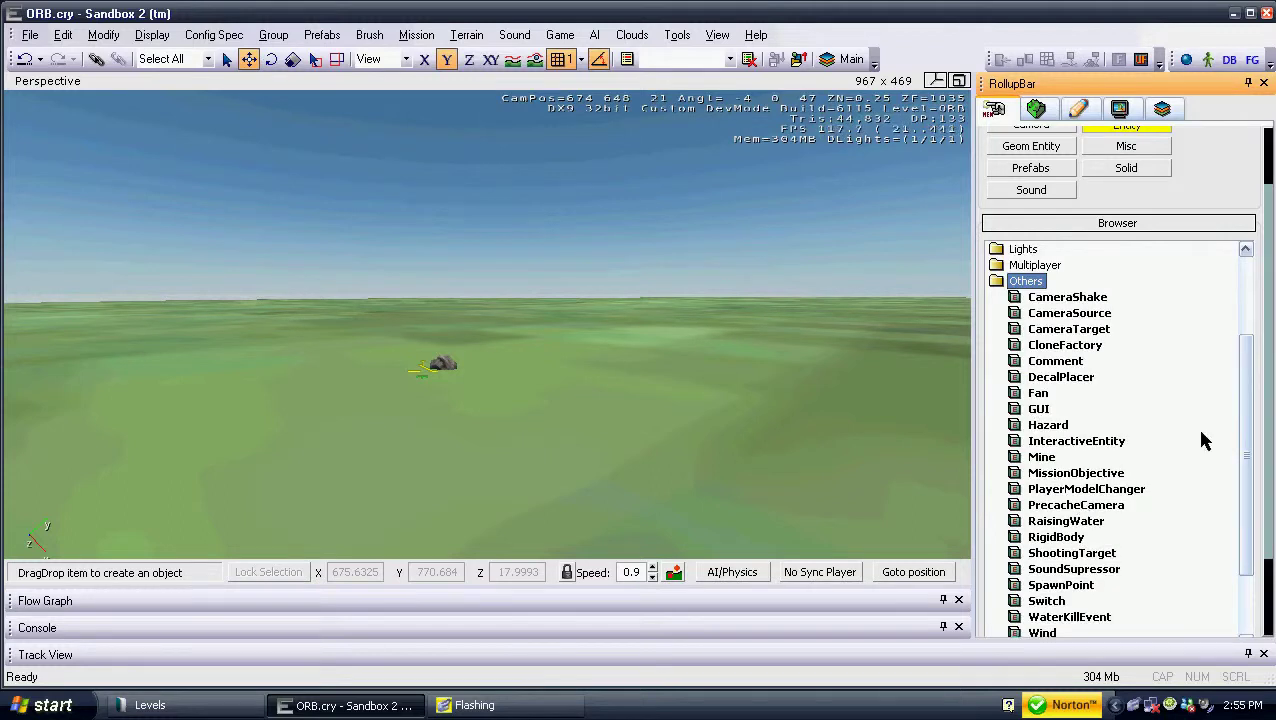
drag(1271, 208, 1271, 229)
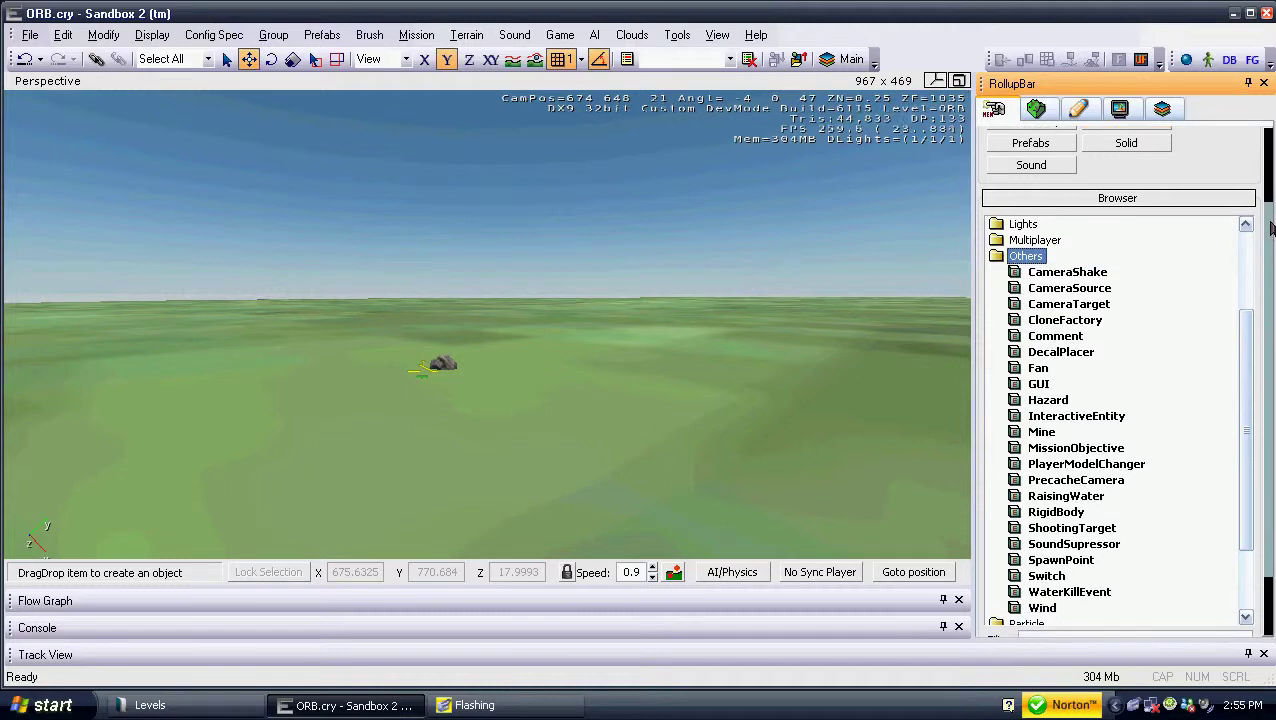
click(1121, 450)
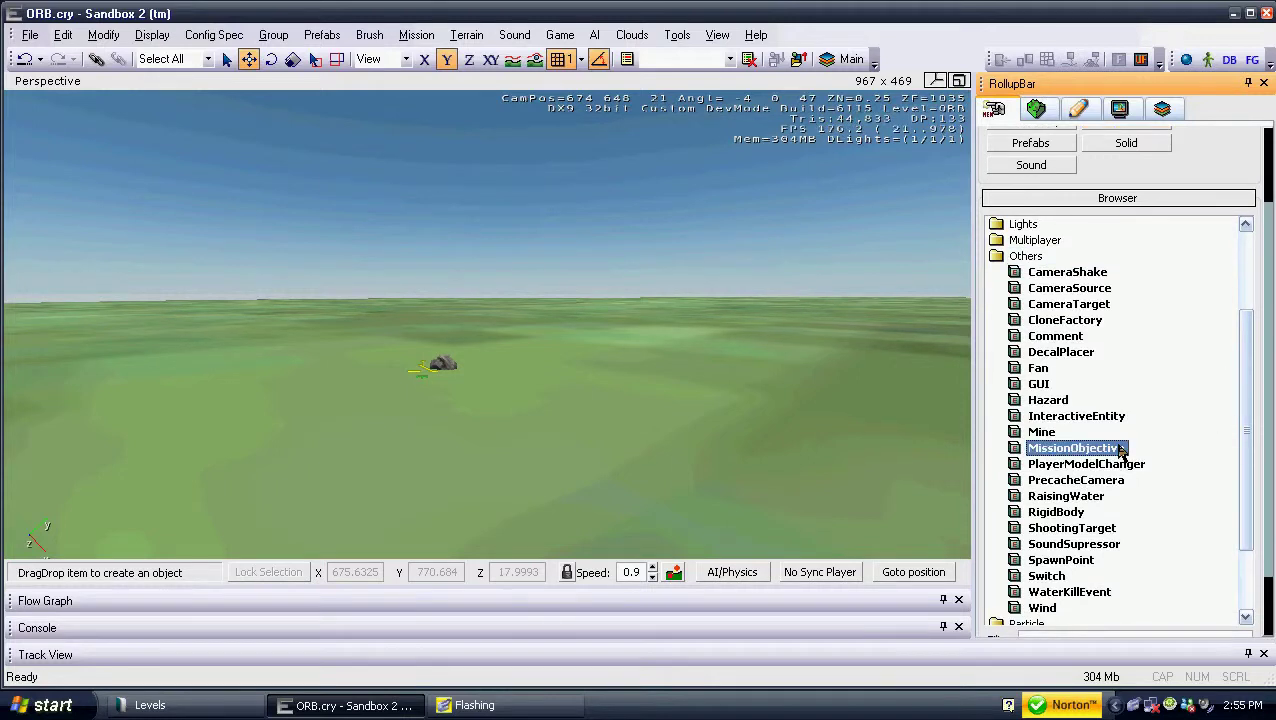
drag(1121, 452, 458, 370)
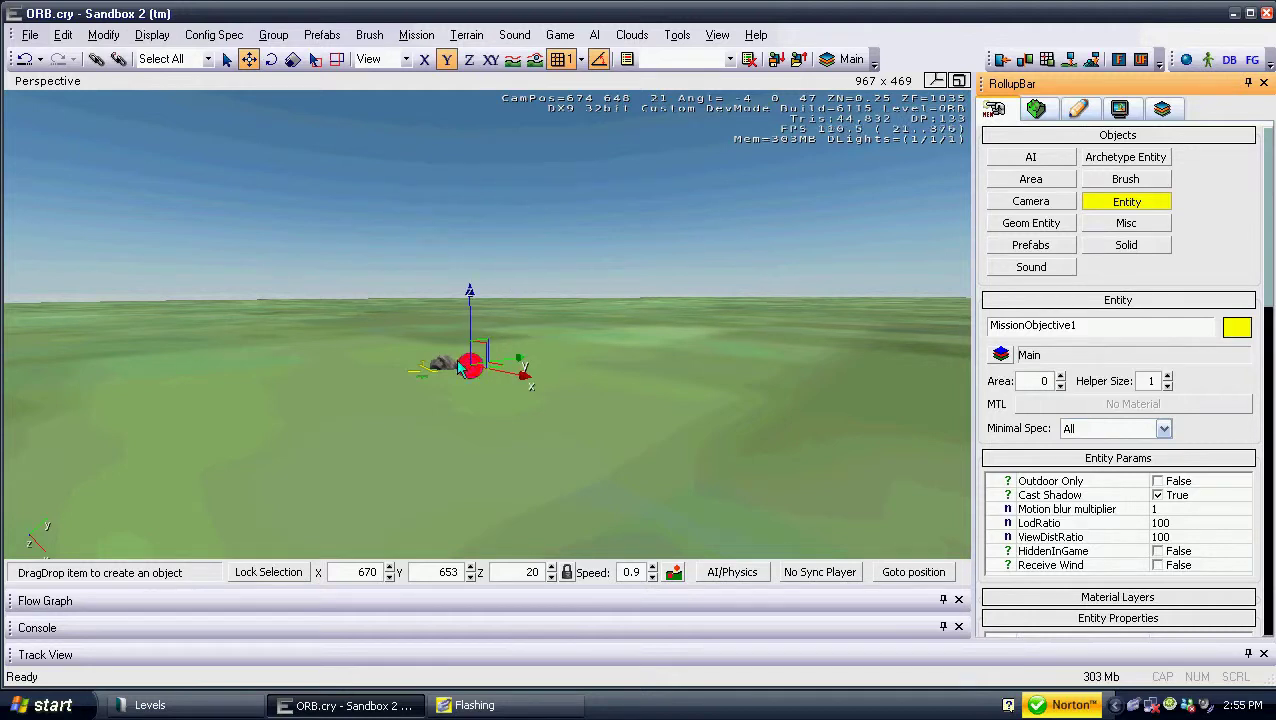
Move the mission objective entity onto the rock at X 660, Y 660 and Z 18
click(582, 414)
mouse_move(582, 414)
right_down()
mouse_move(635, 416)
mouse_move(590, 421)
right_up()
key(w)
click(744, 238)
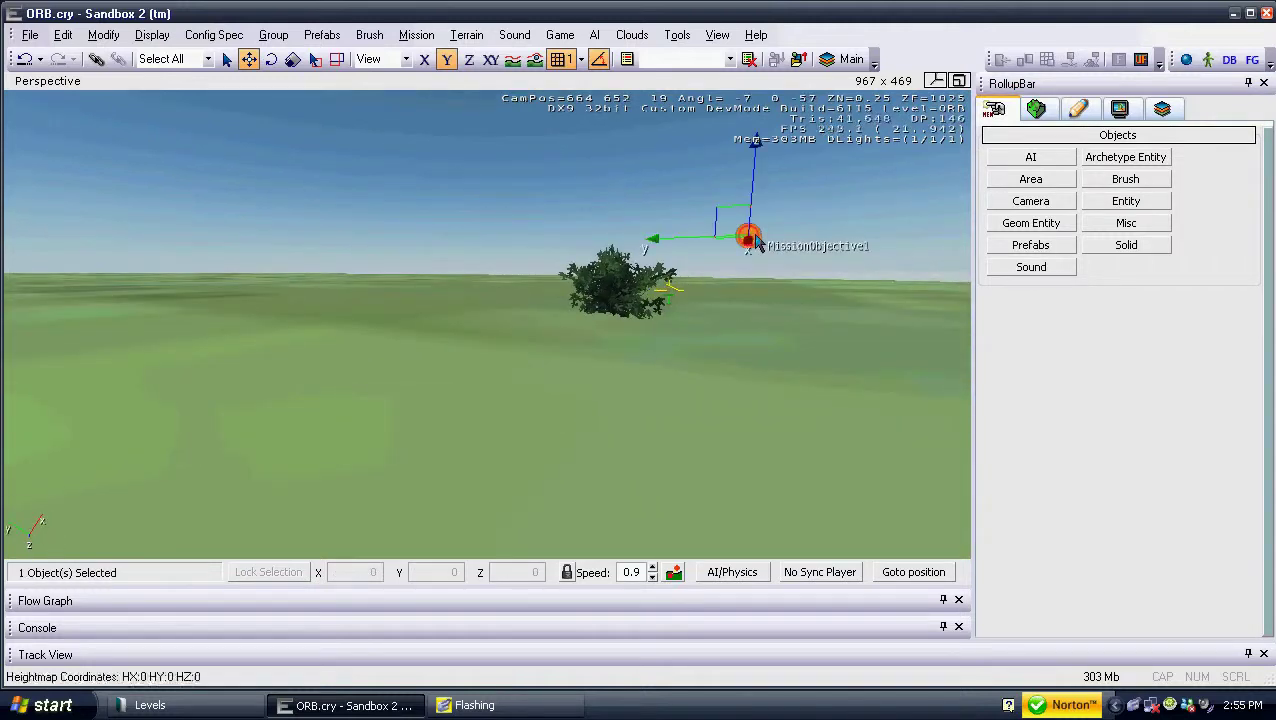
drag(707, 248, 90, 313)
right_drag(211, 327, 245, 316)
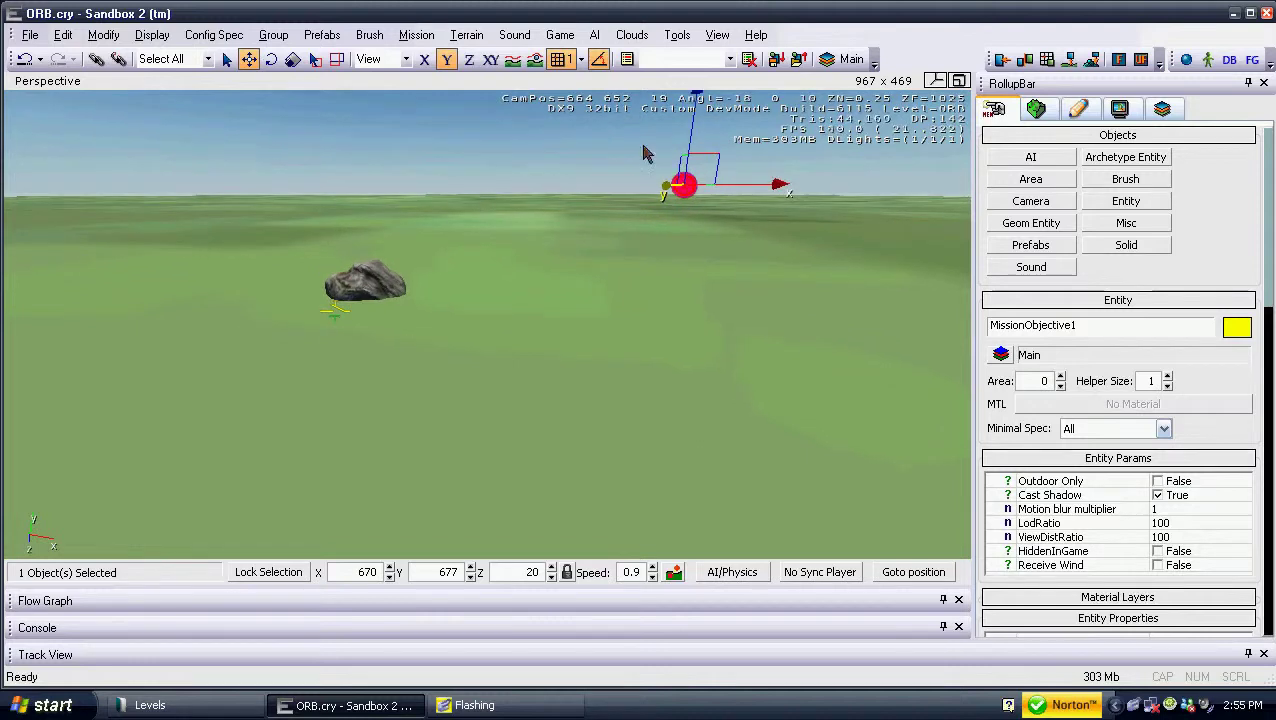
drag(779, 192, 395, 153)
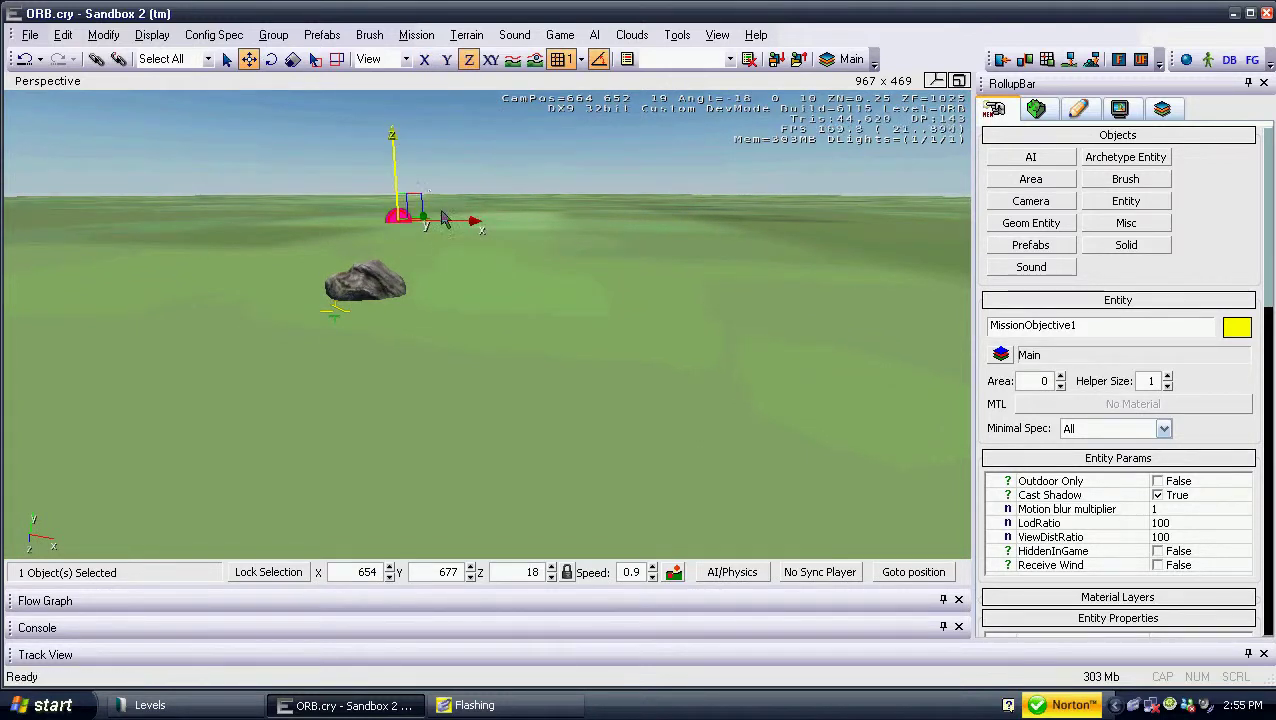
drag(427, 220, 238, 332)
drag(178, 276, 451, 279)
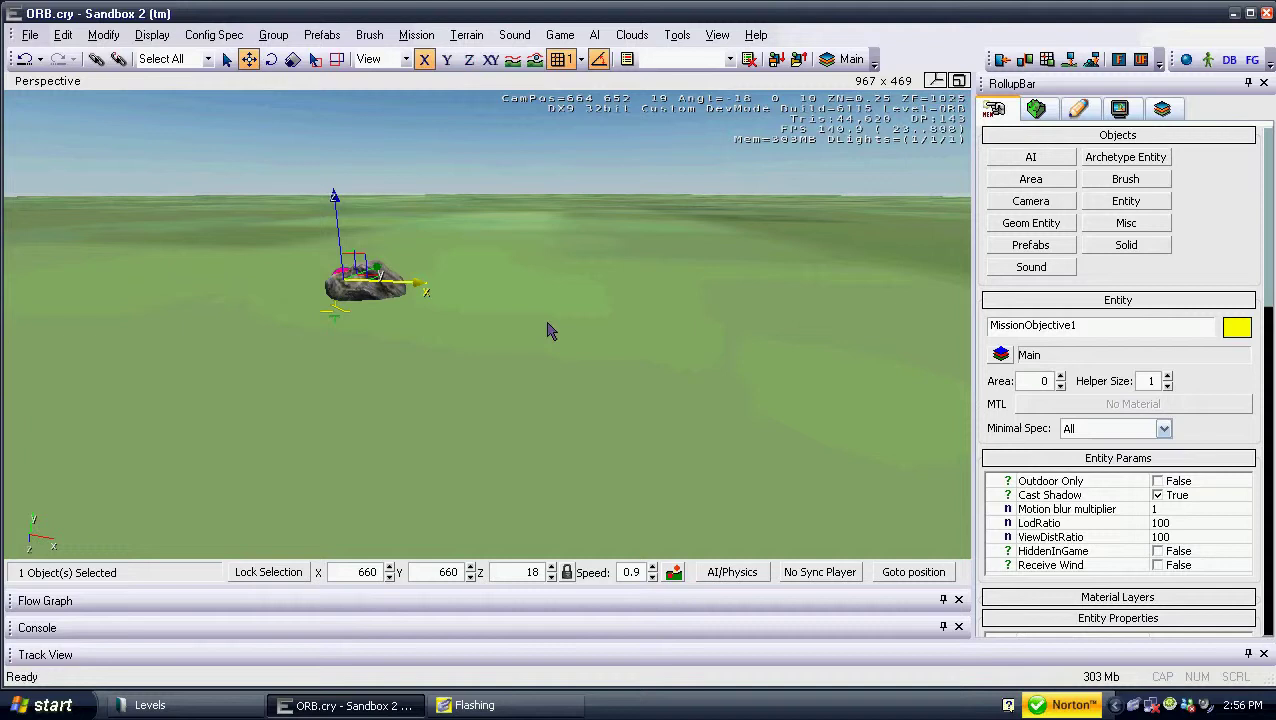
click(542, 212)
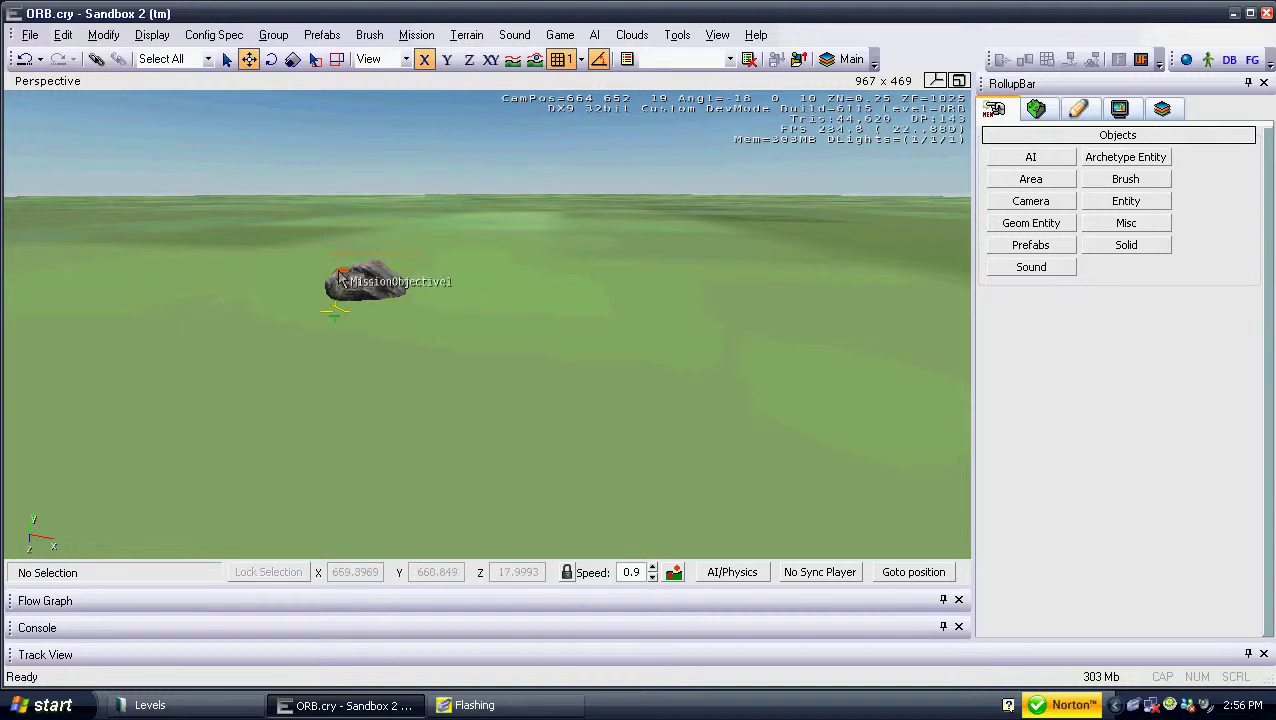
Set the MissionID property of the mission objective at the rock to ORB.Objective_01
right_drag(530, 250, 513, 262)
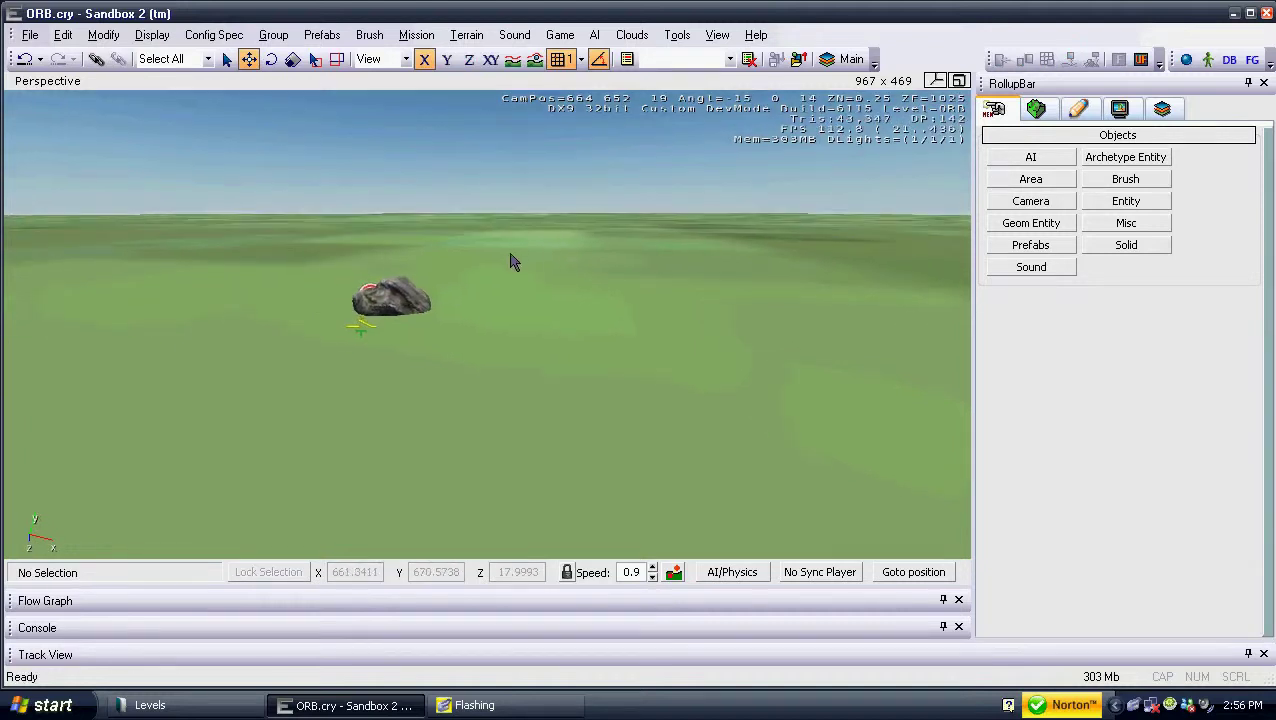
right_click(375, 290)
click(572, 254)
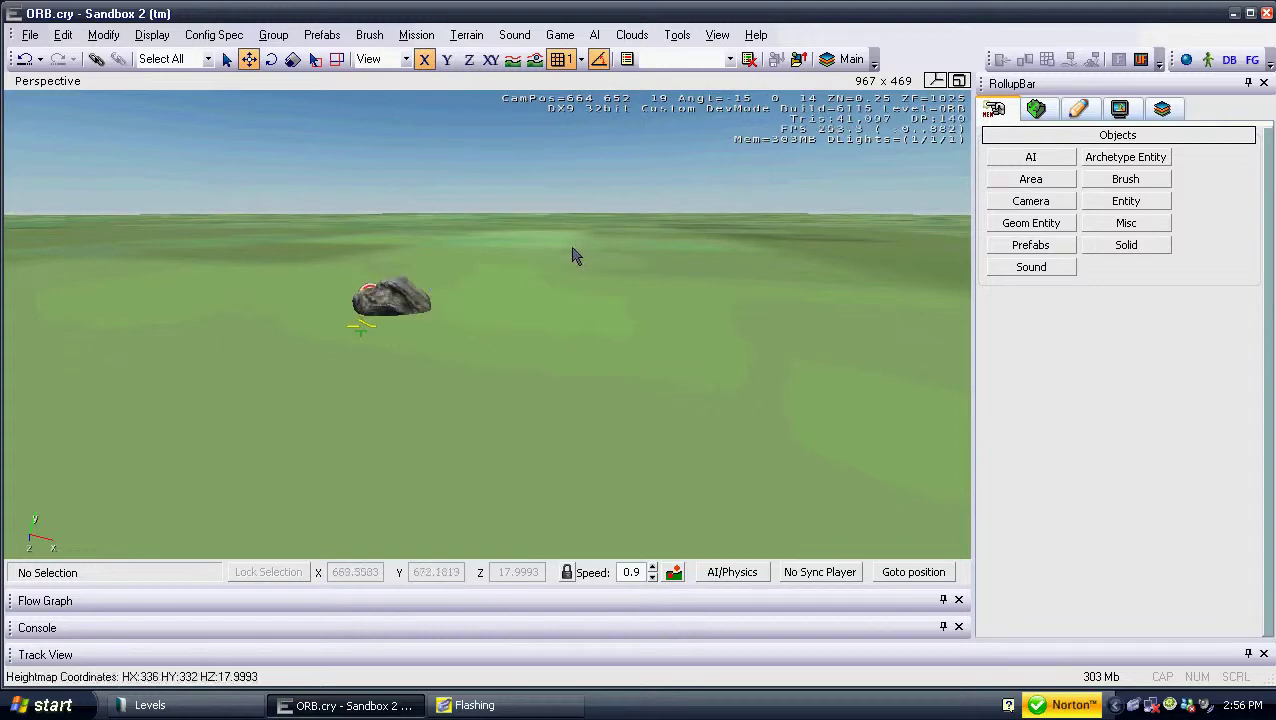
click(387, 288)
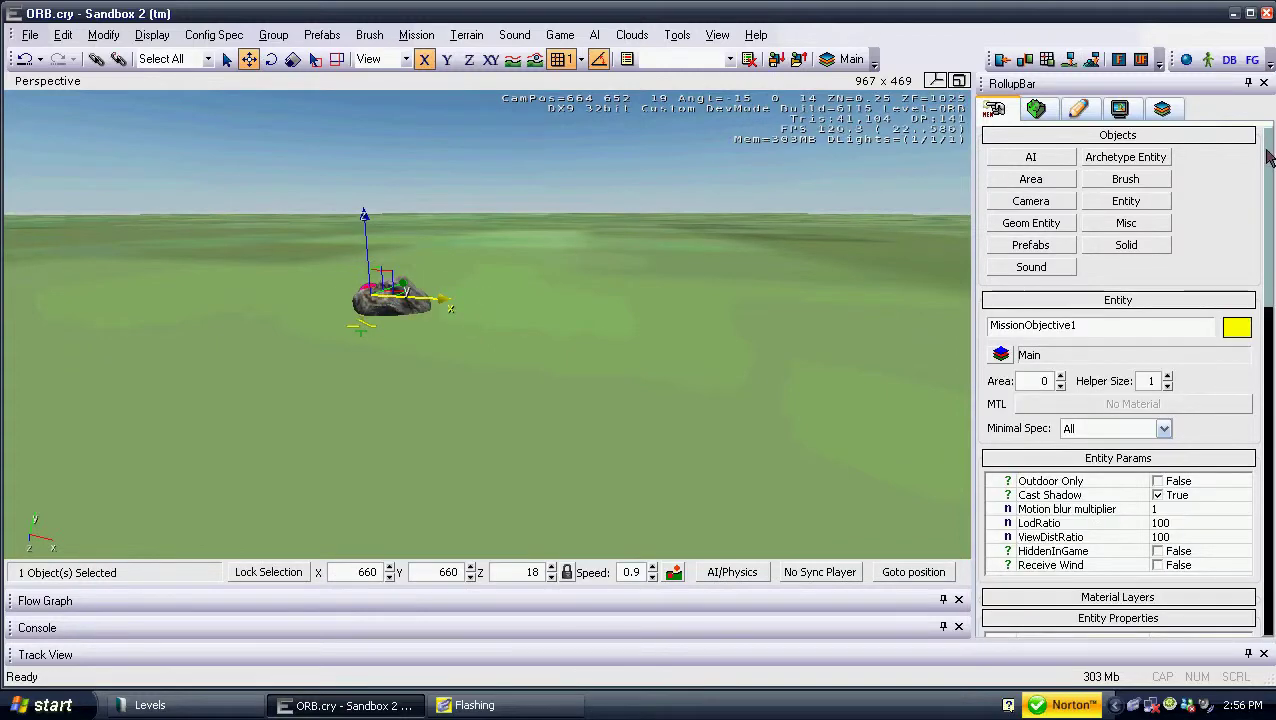
drag(1268, 156, 1268, 242)
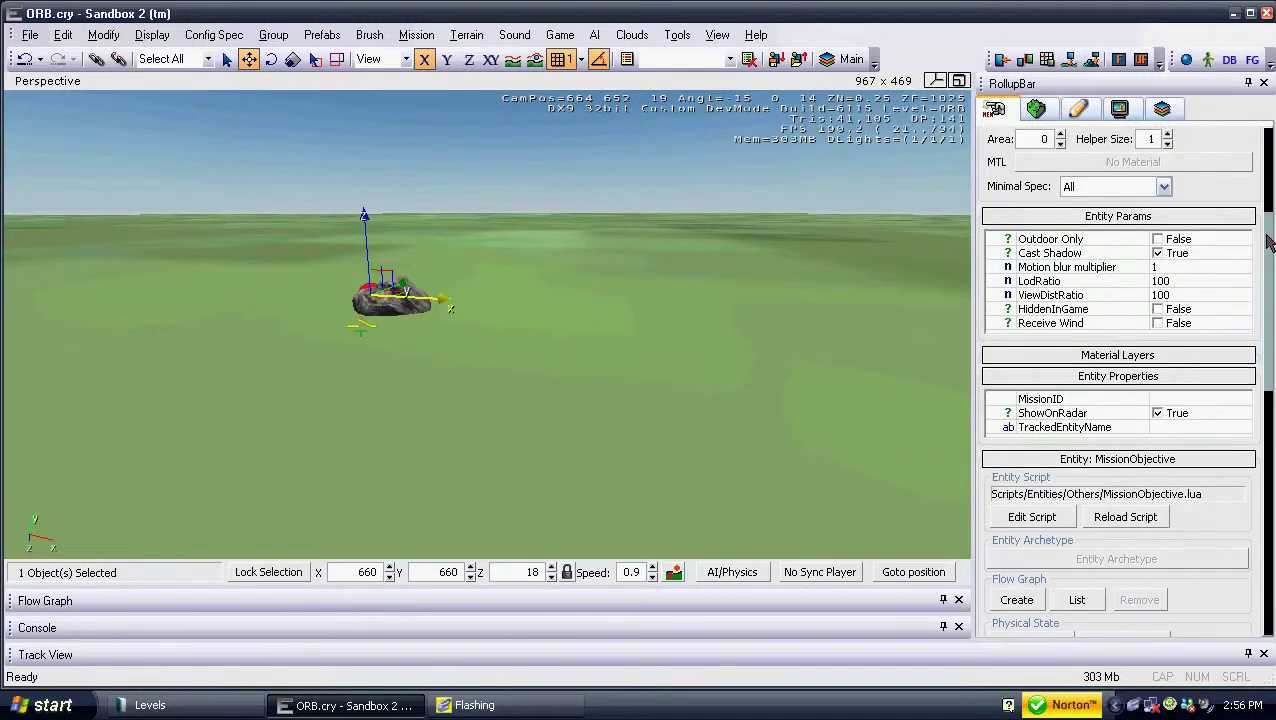
click(1177, 399)
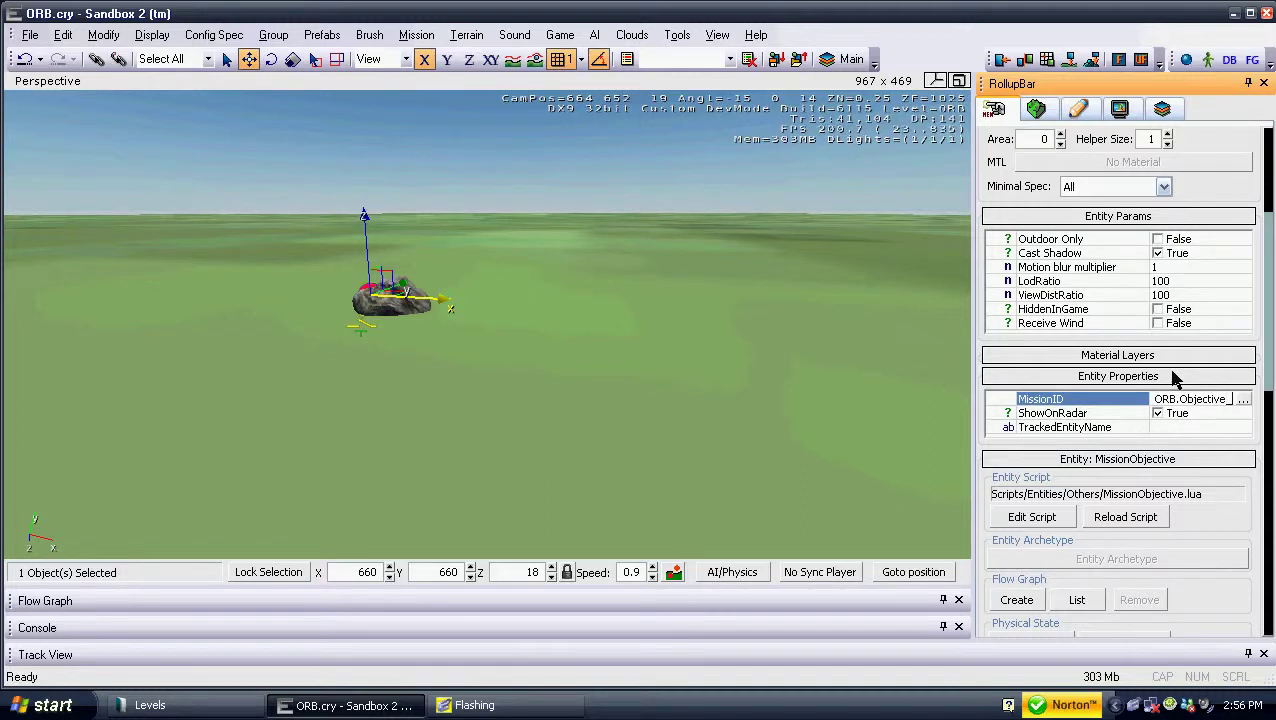
text(01)
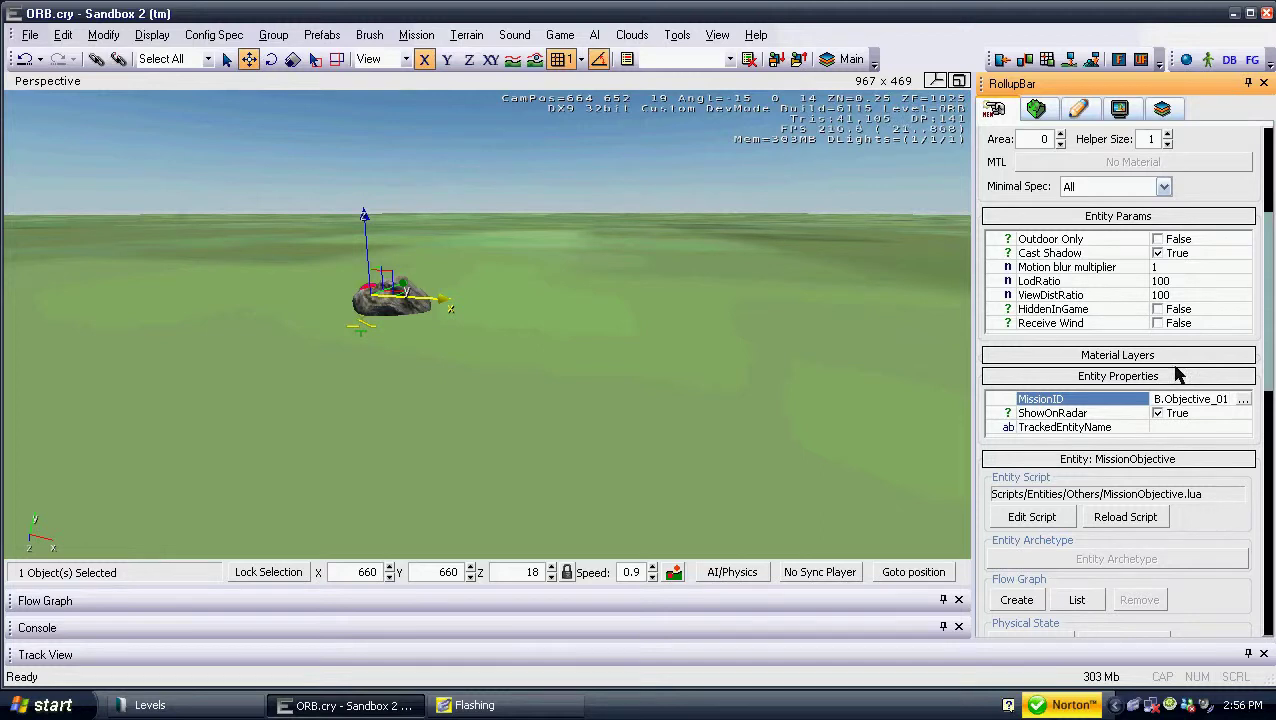
click(818, 300)
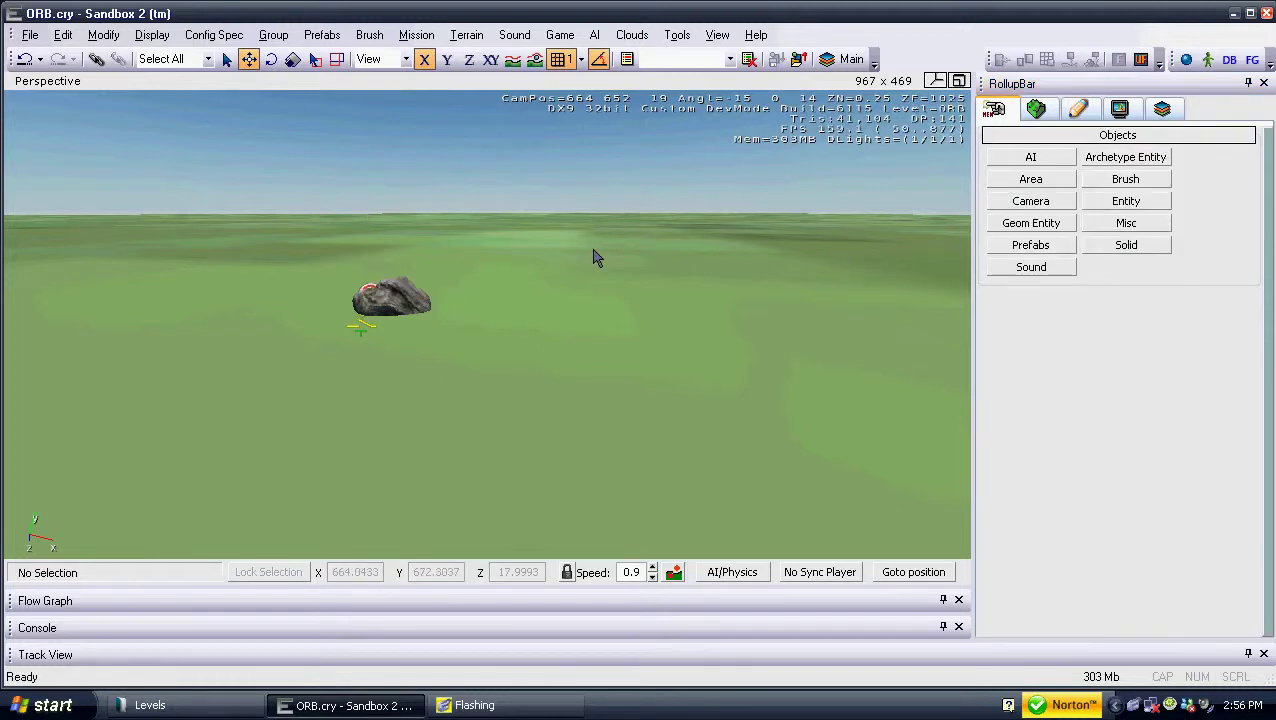
Create a flow graph for the mission objective entity at the rock with the group name Objective
right_click(364, 337)
click(570, 333)
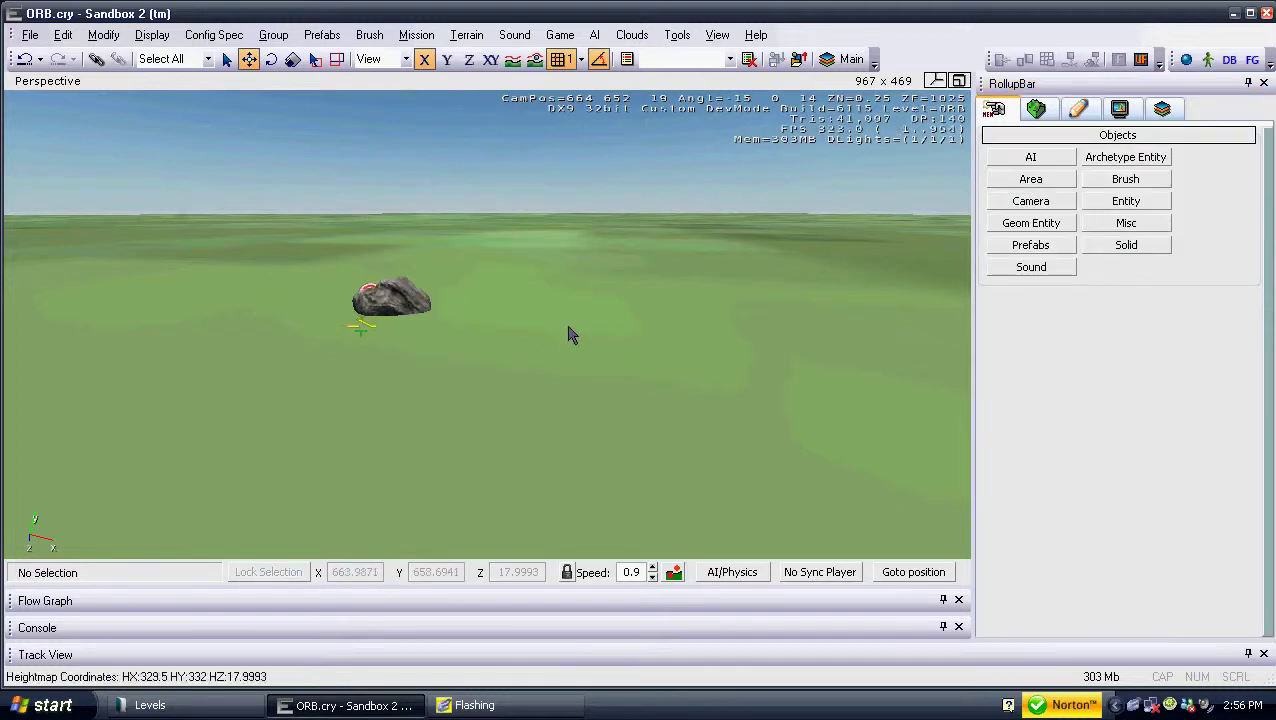
click(366, 290)
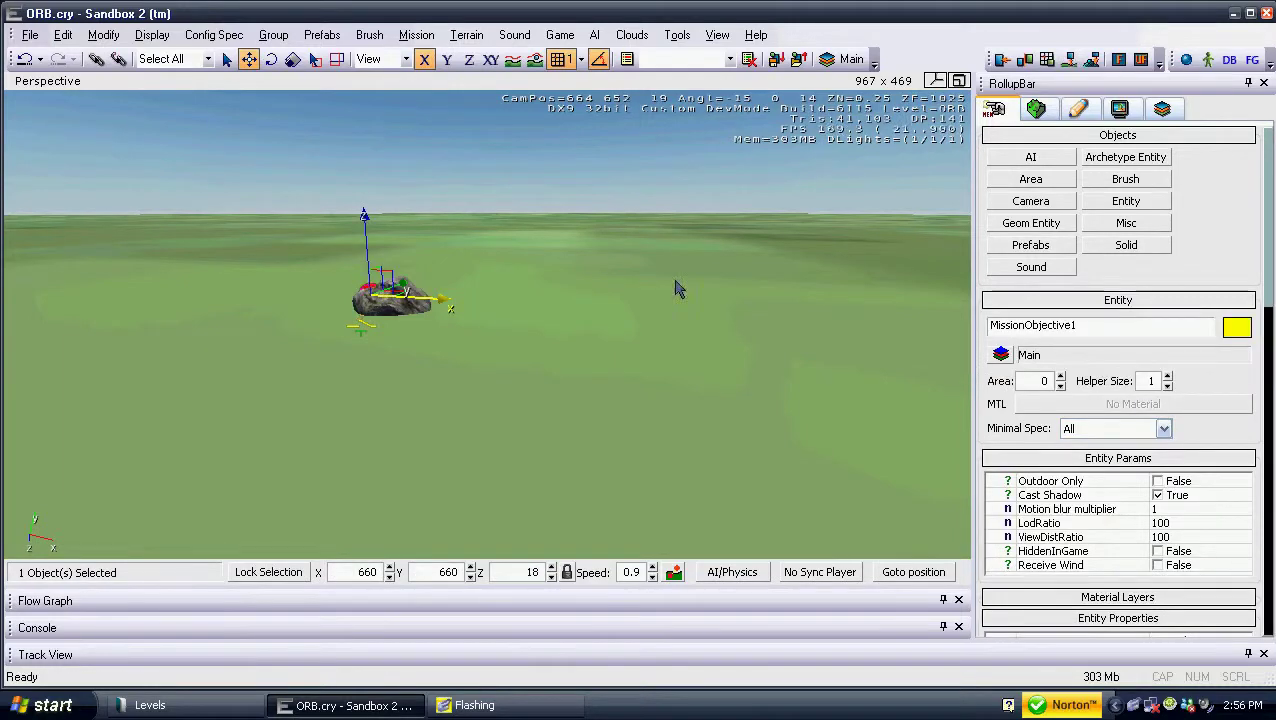
scroll(1272, 208, down, 5)
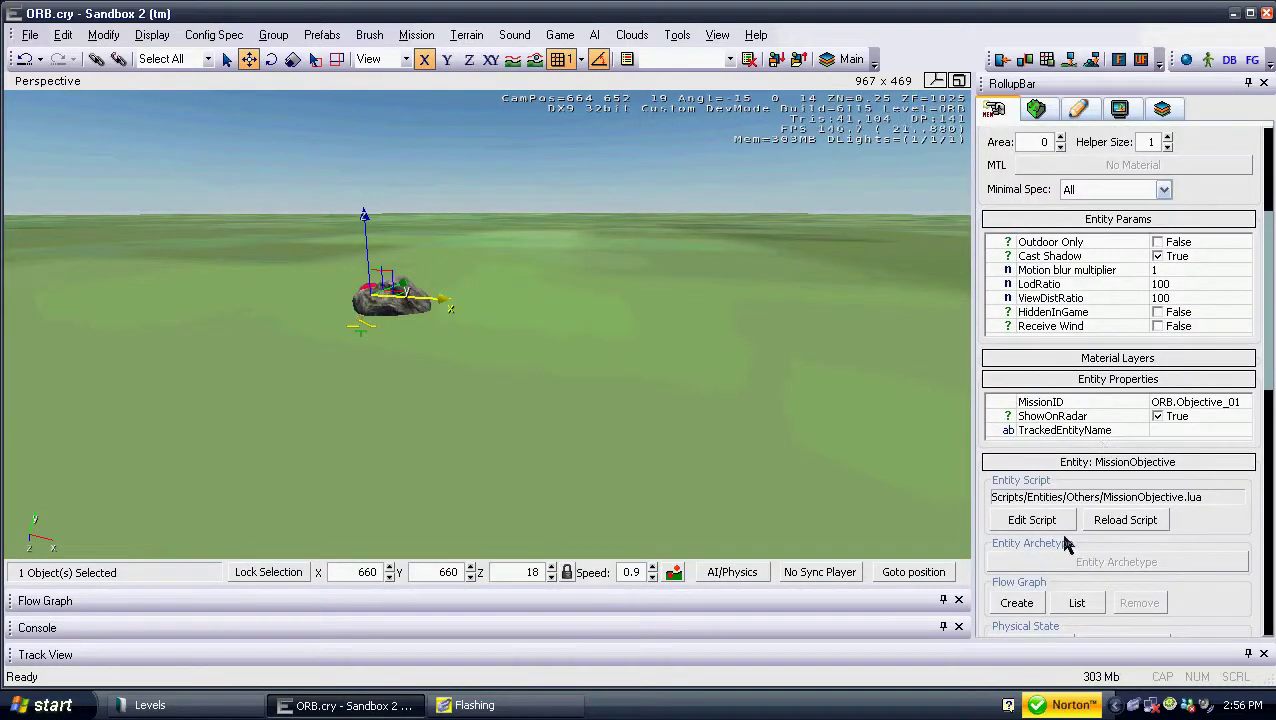
click(1018, 604)
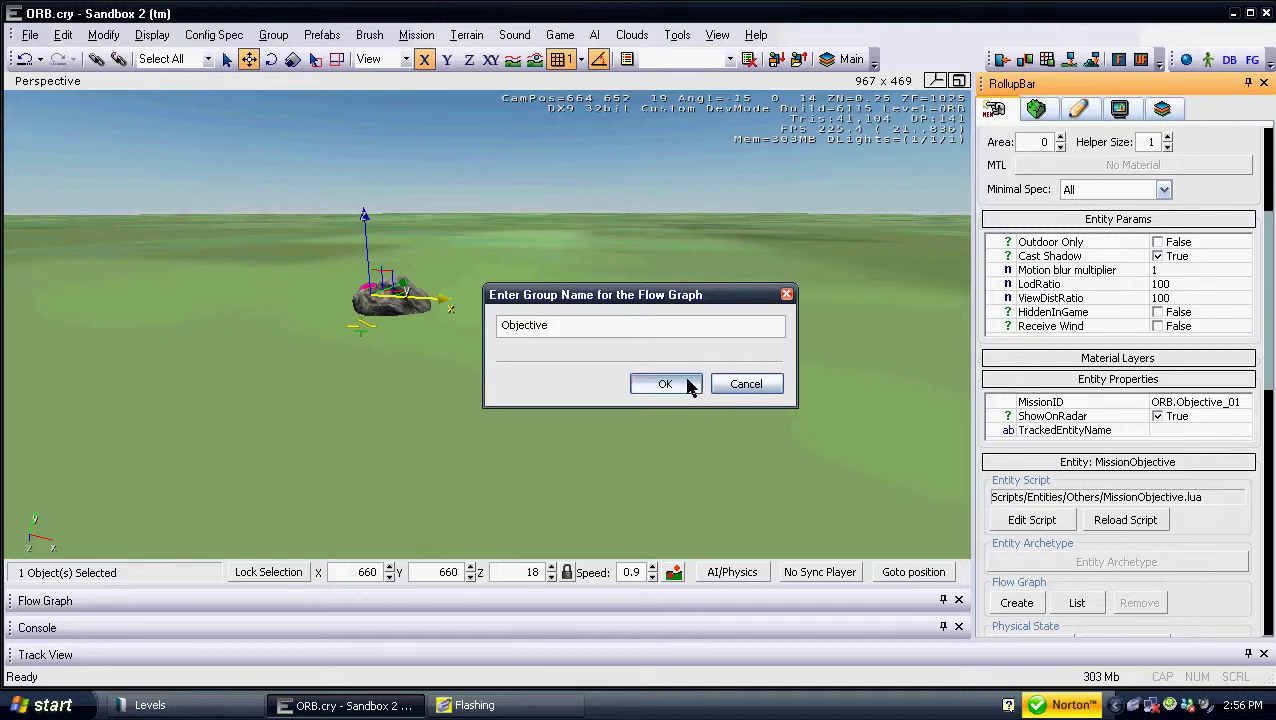
click(666, 384)
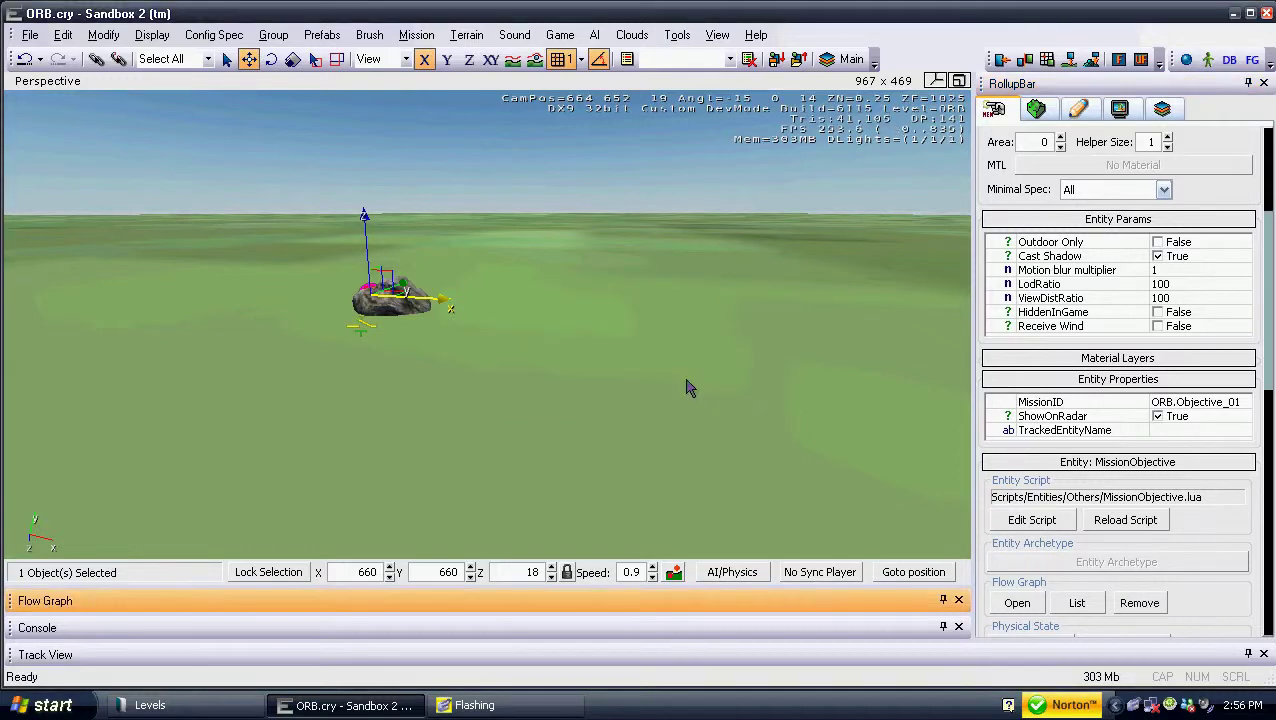
Add the selected mission objective entity as a node in the Objective flow graph
click(516, 606)
right_click(494, 152)
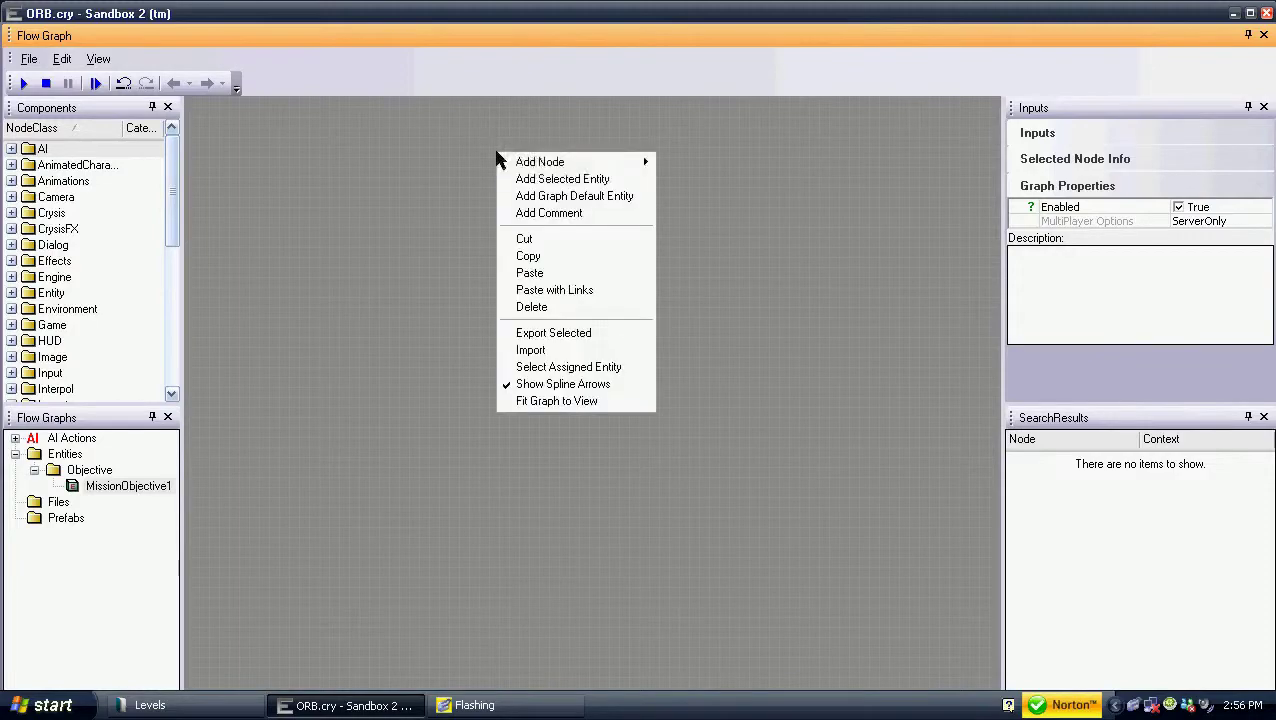
click(515, 178)
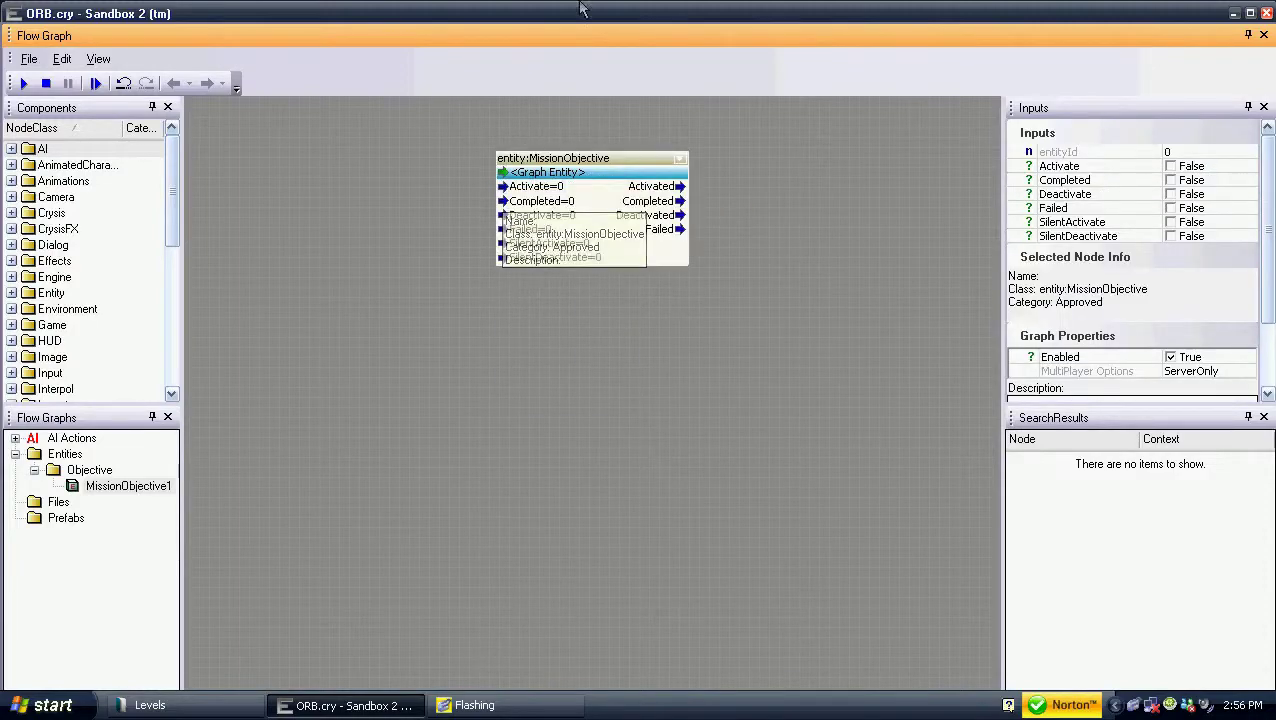
click(606, 38)
click(371, 346)
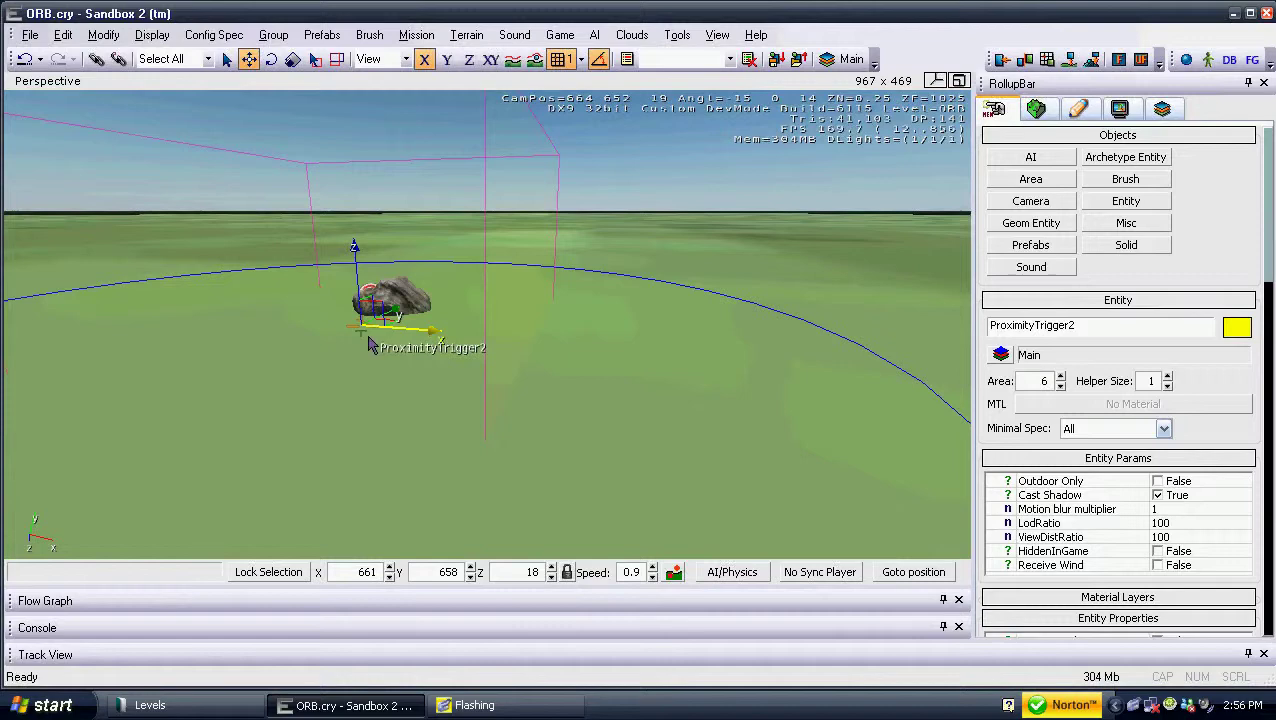
right_click(366, 338)
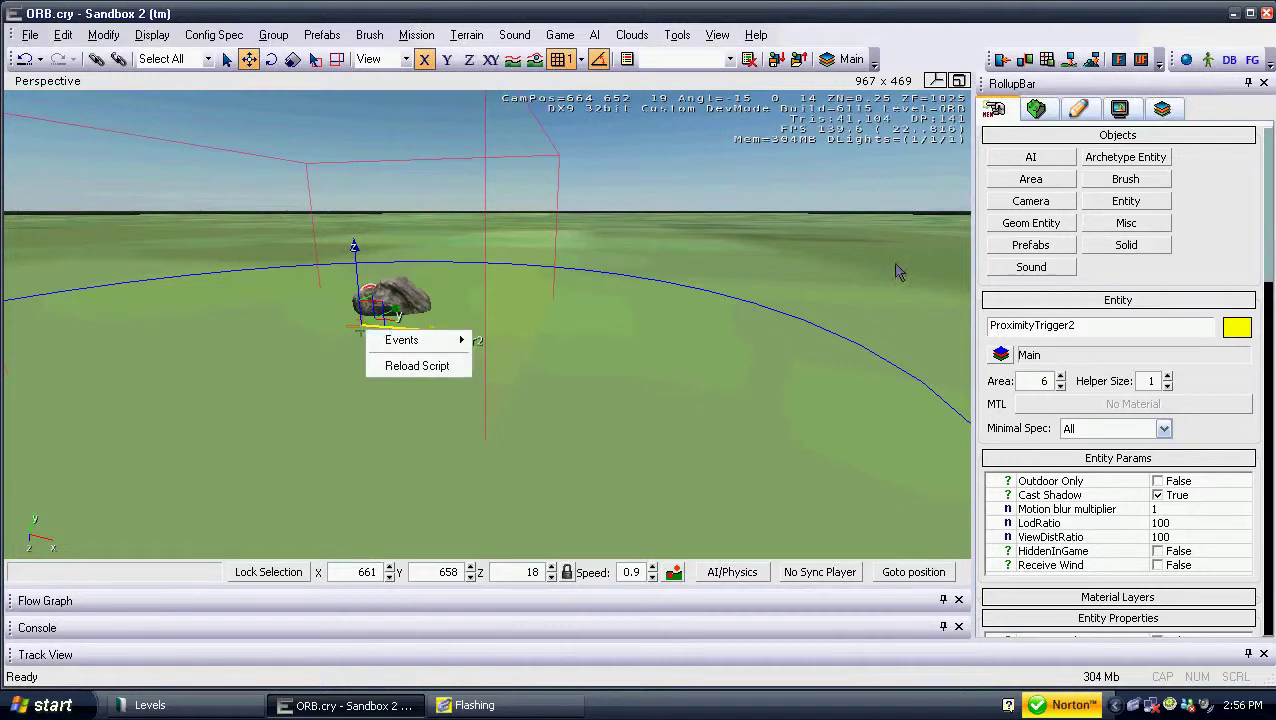
click(700, 440)
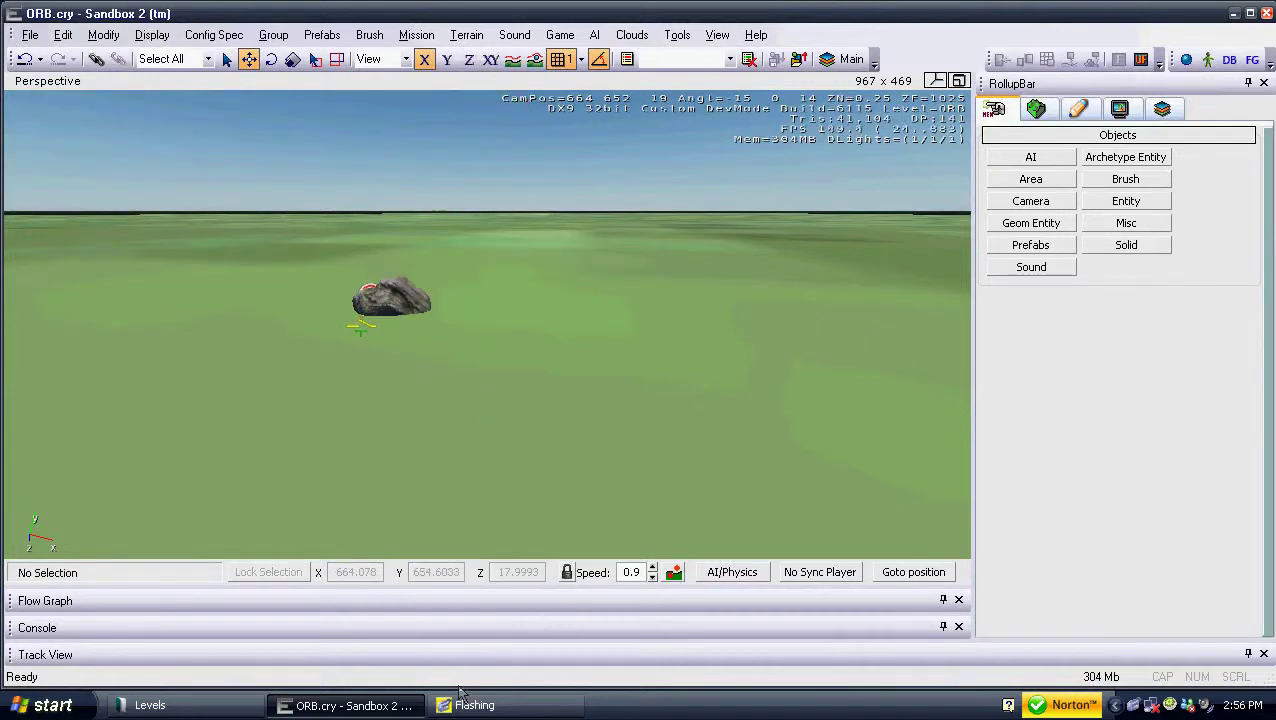
click(210, 708)
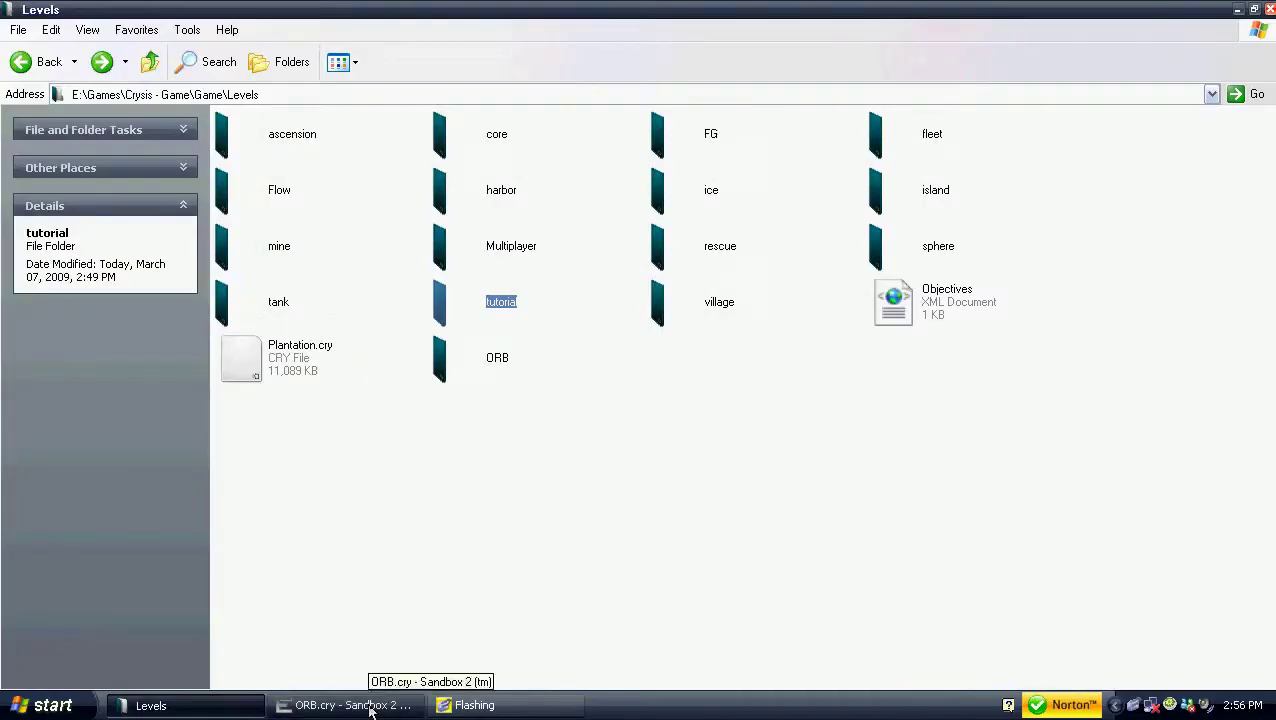
click(370, 706)
click(382, 609)
right_click(450, 410)
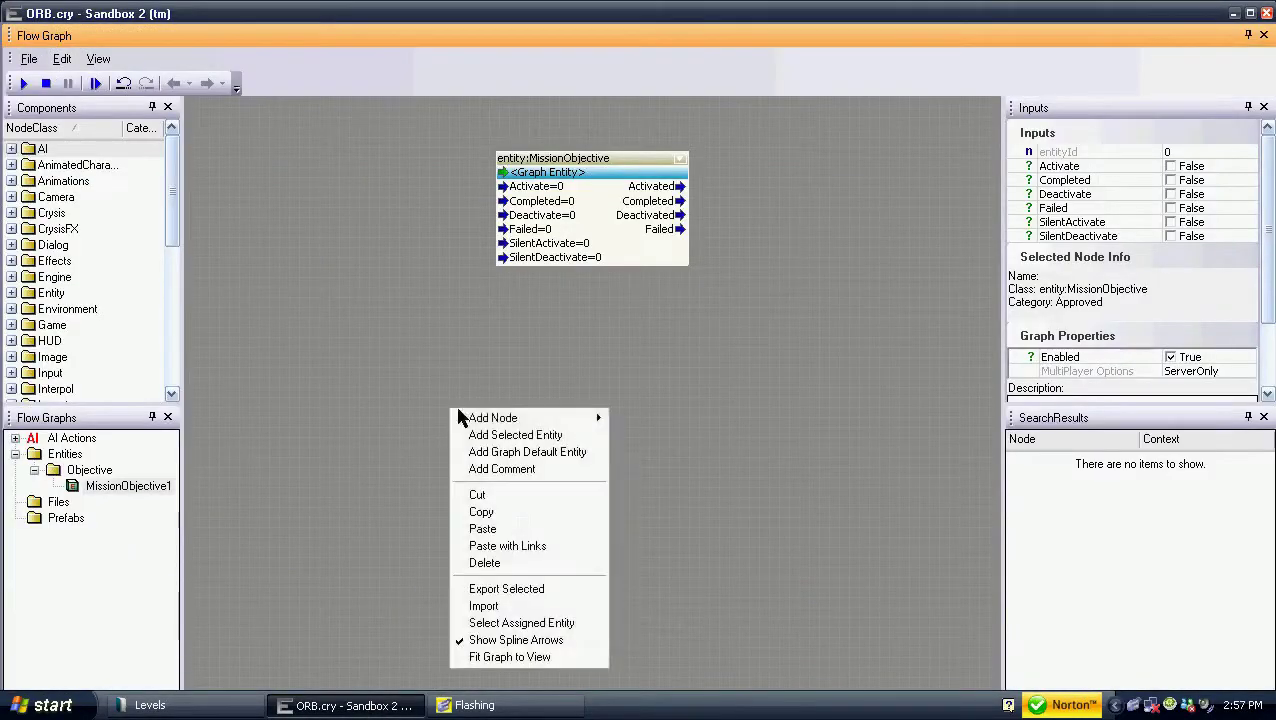
click(483, 437)
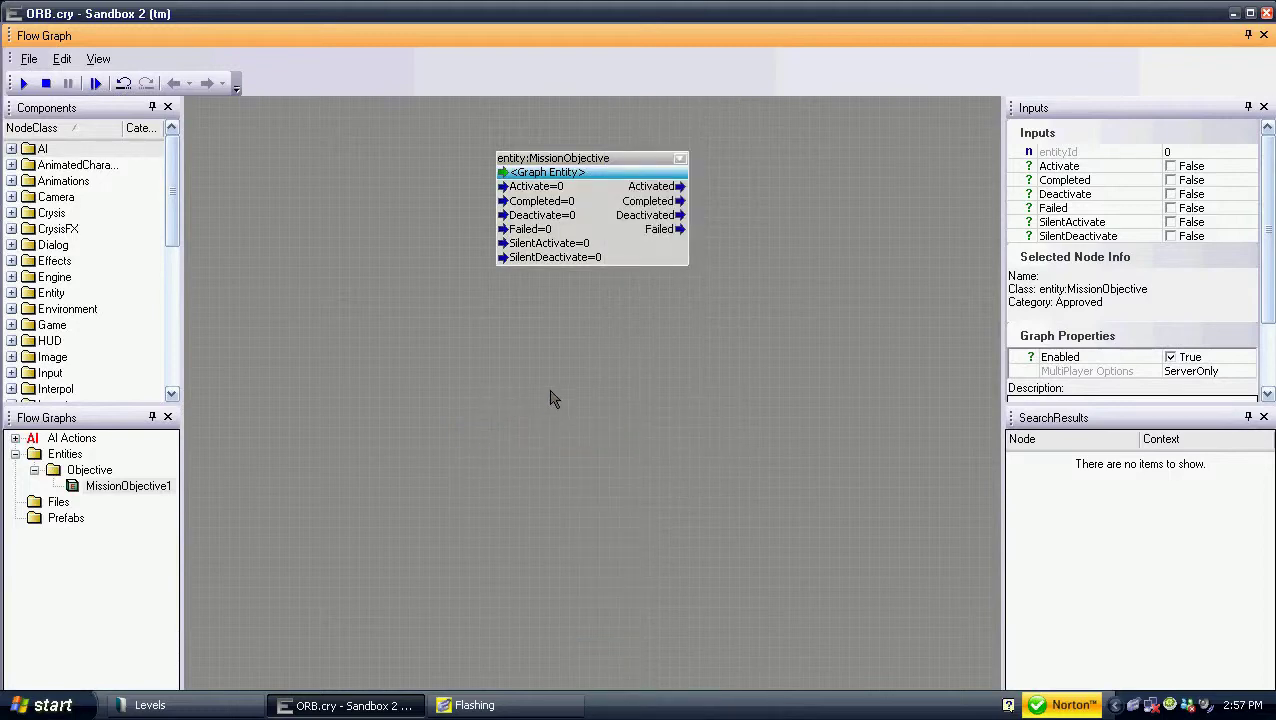
Add the proximity trigger beside the rock, ProximityTrigger2, as a node below the MissionObjective node in the flow graph
right_drag(621, 382, 467, 569)
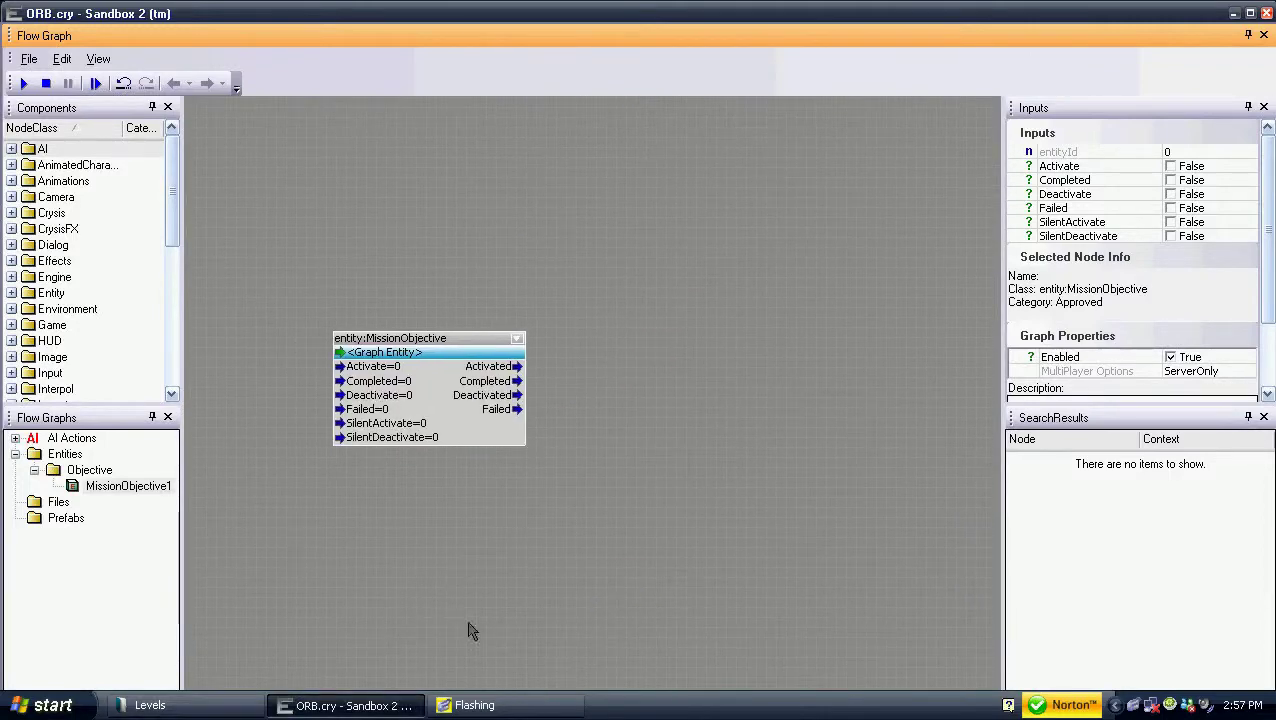
click(604, 43)
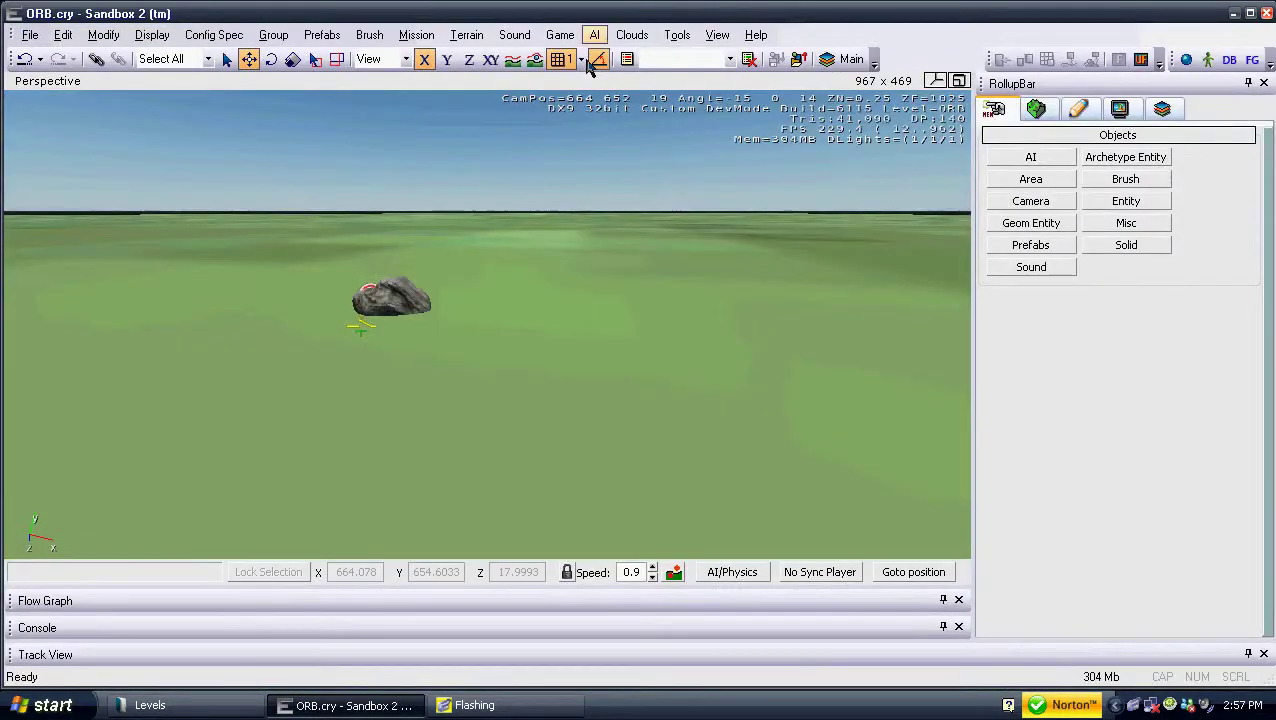
click(363, 330)
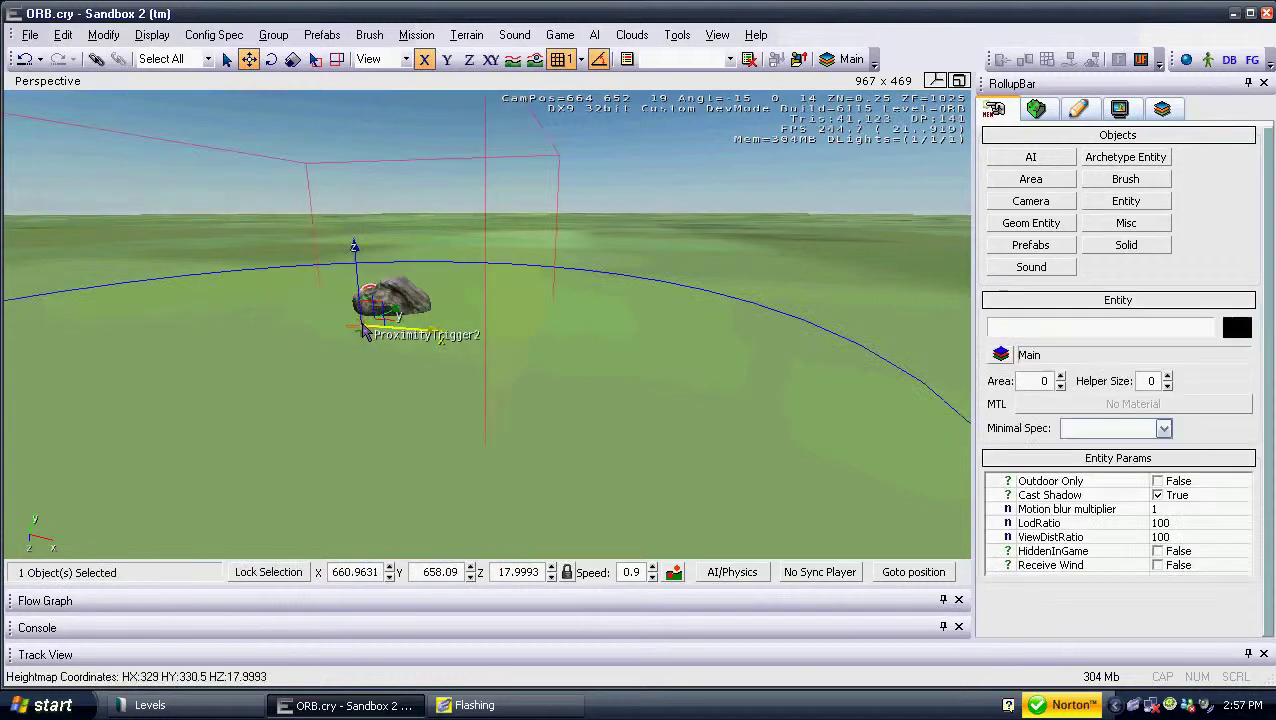
click(364, 605)
right_click(436, 526)
click(549, 277)
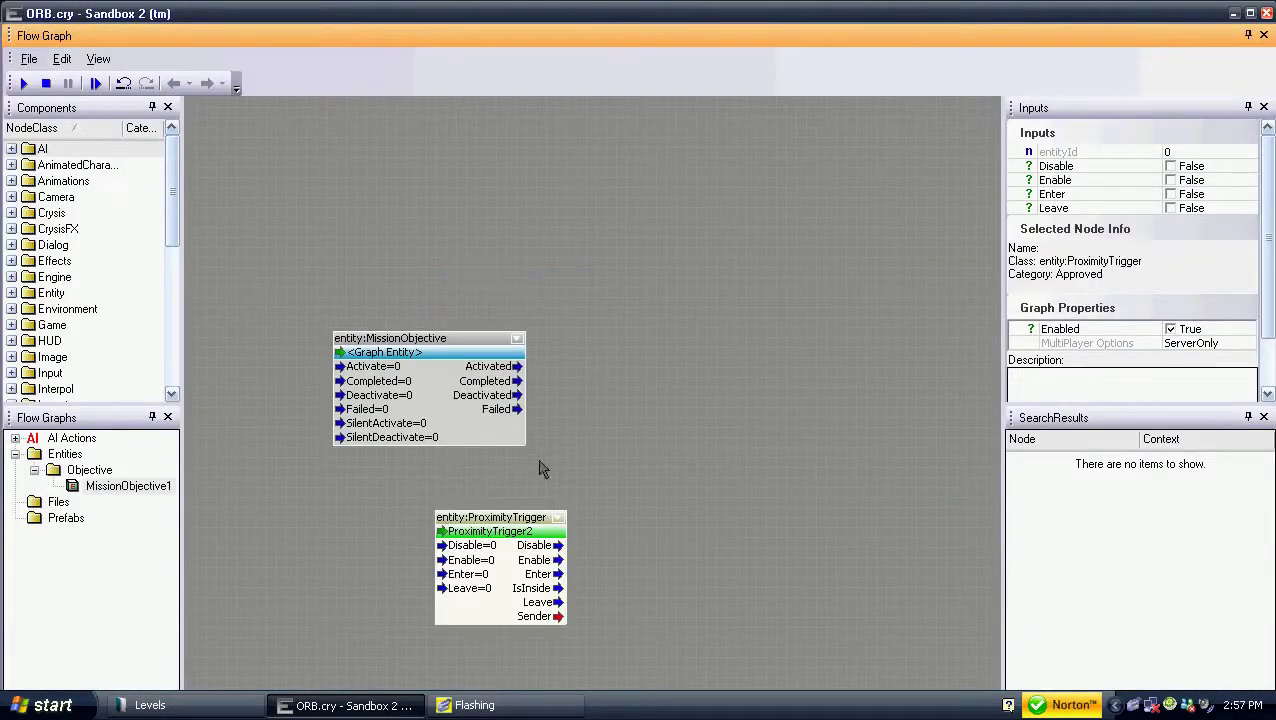
Add the proximity trigger beside the bush, ProximityTrigger1, as a node above the MissionObjective node in the flow graph
double_click(588, 35)
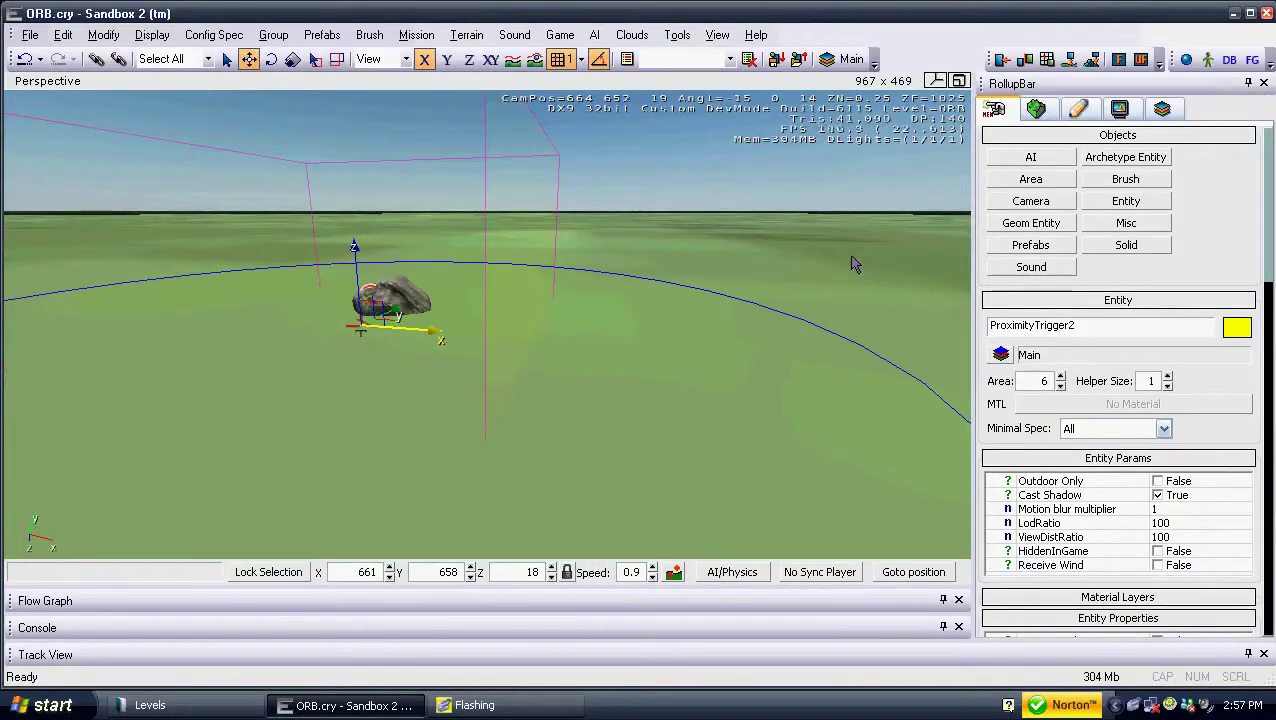
right_drag(853, 264, 846, 259)
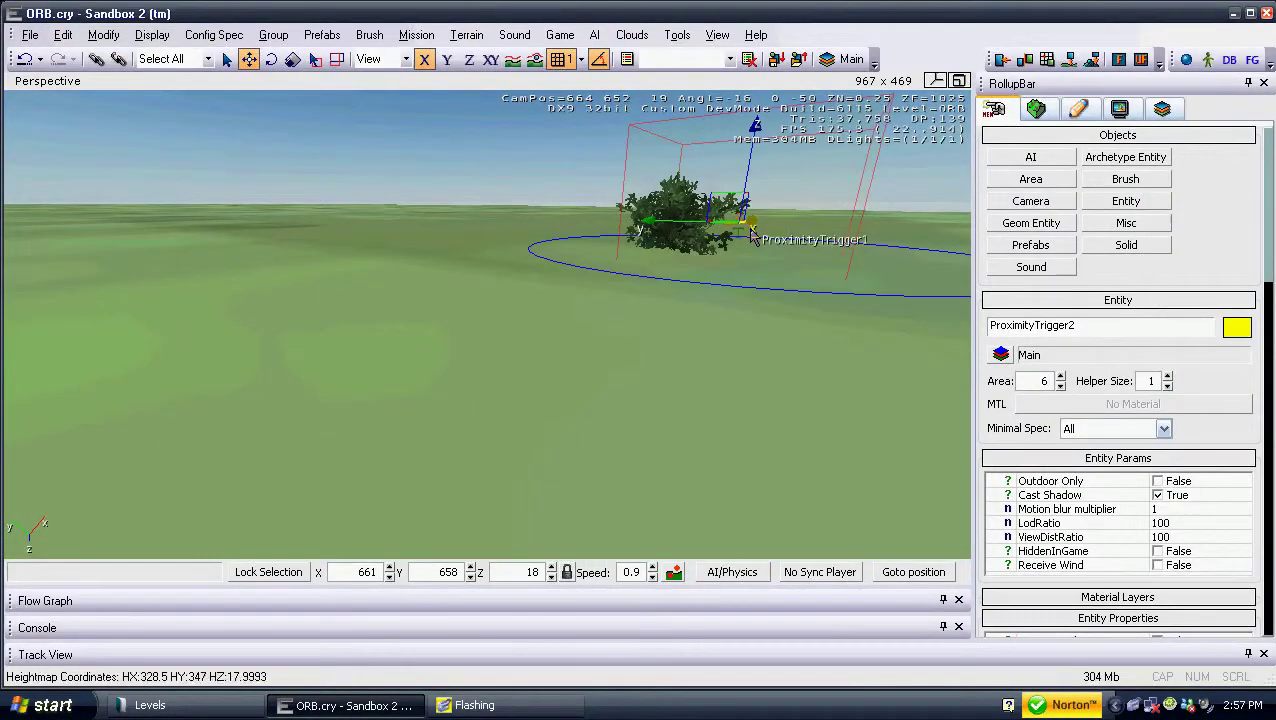
click(752, 235)
mouse_move(393, 598)
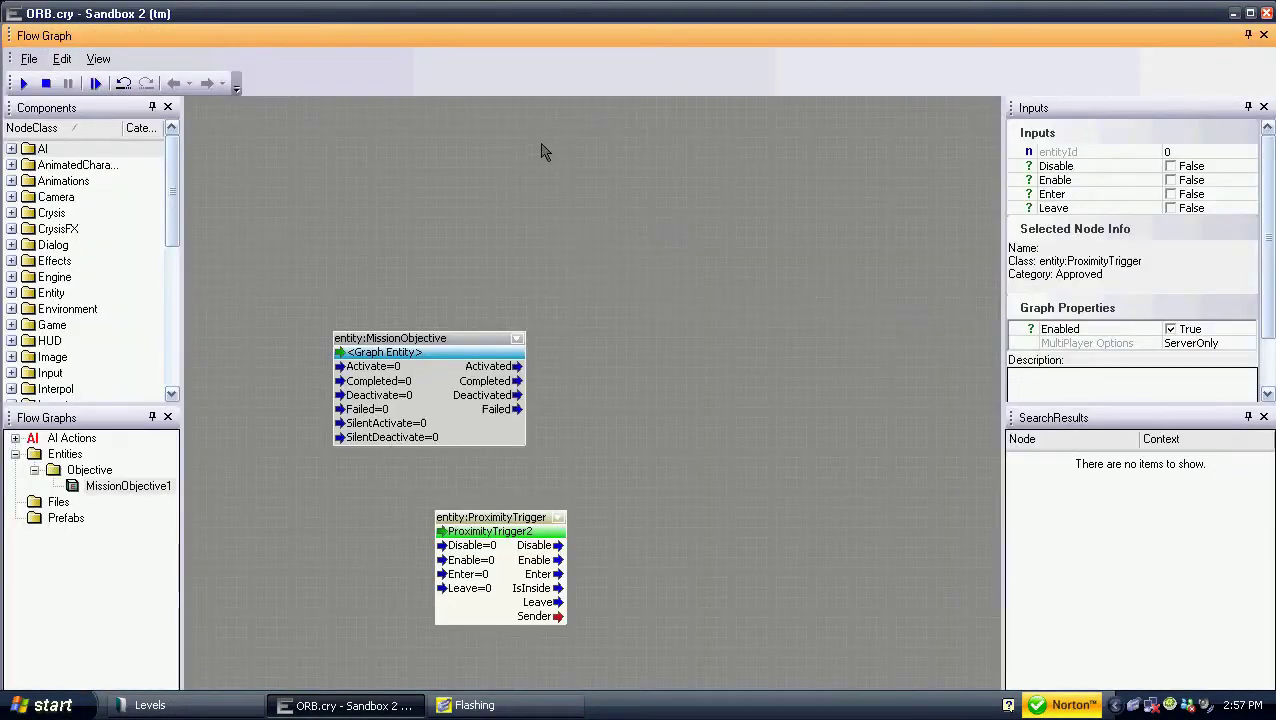
right_click(542, 148)
click(564, 172)
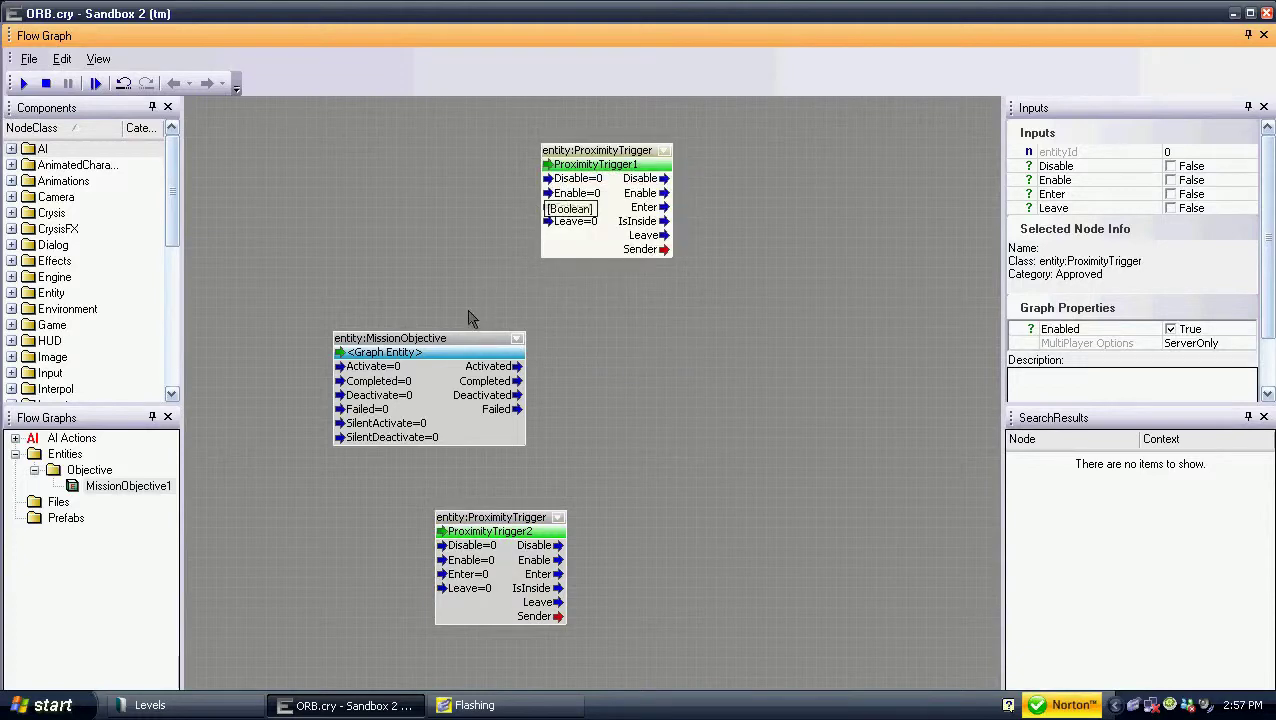
right_click(460, 341)
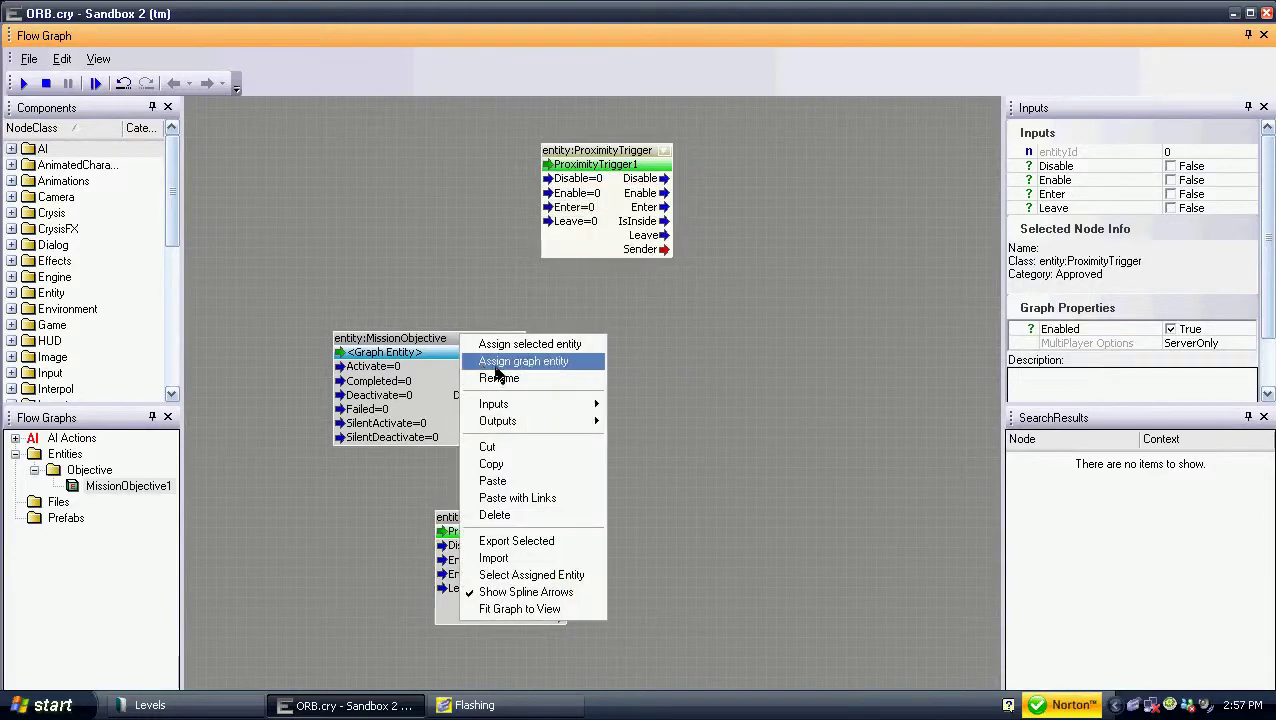
click(507, 466)
right_click(669, 343)
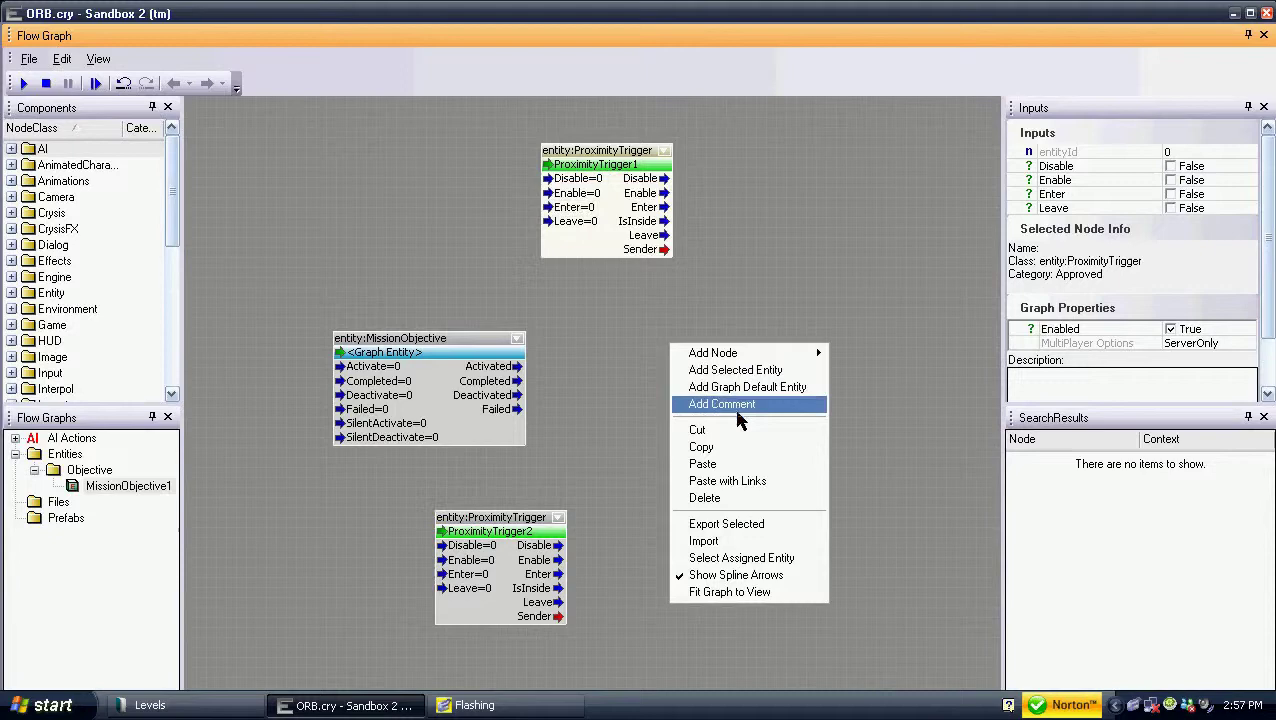
click(746, 464)
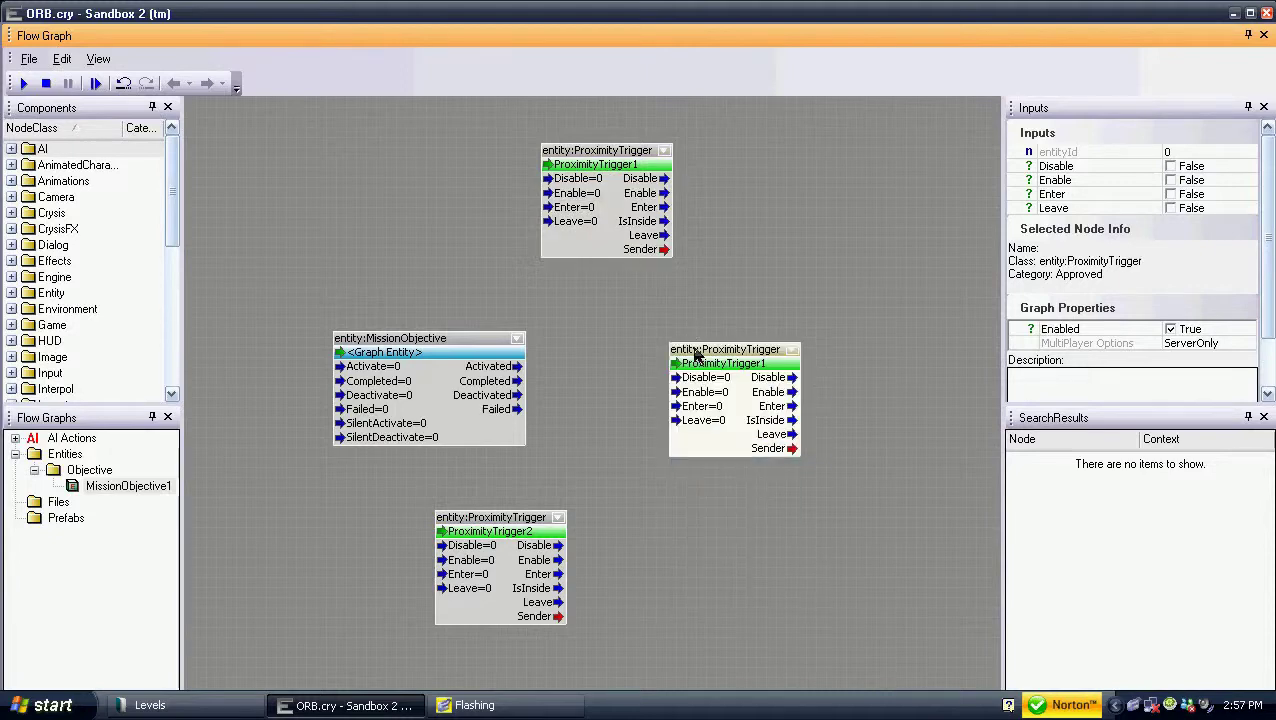
key(Delete)
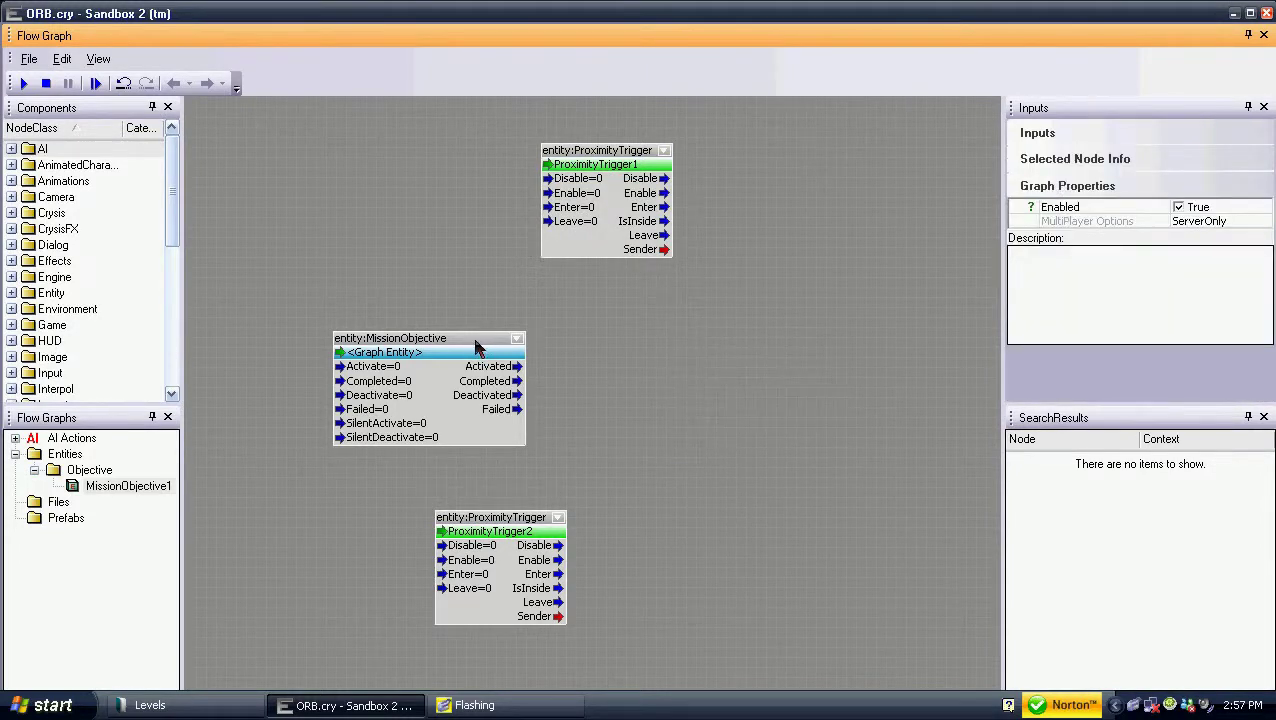
Duplicate the MissionObjective node and place the copy in the empty area beside the ProximityTrigger2 node
drag(476, 347, 479, 343)
right_click(648, 345)
click(731, 453)
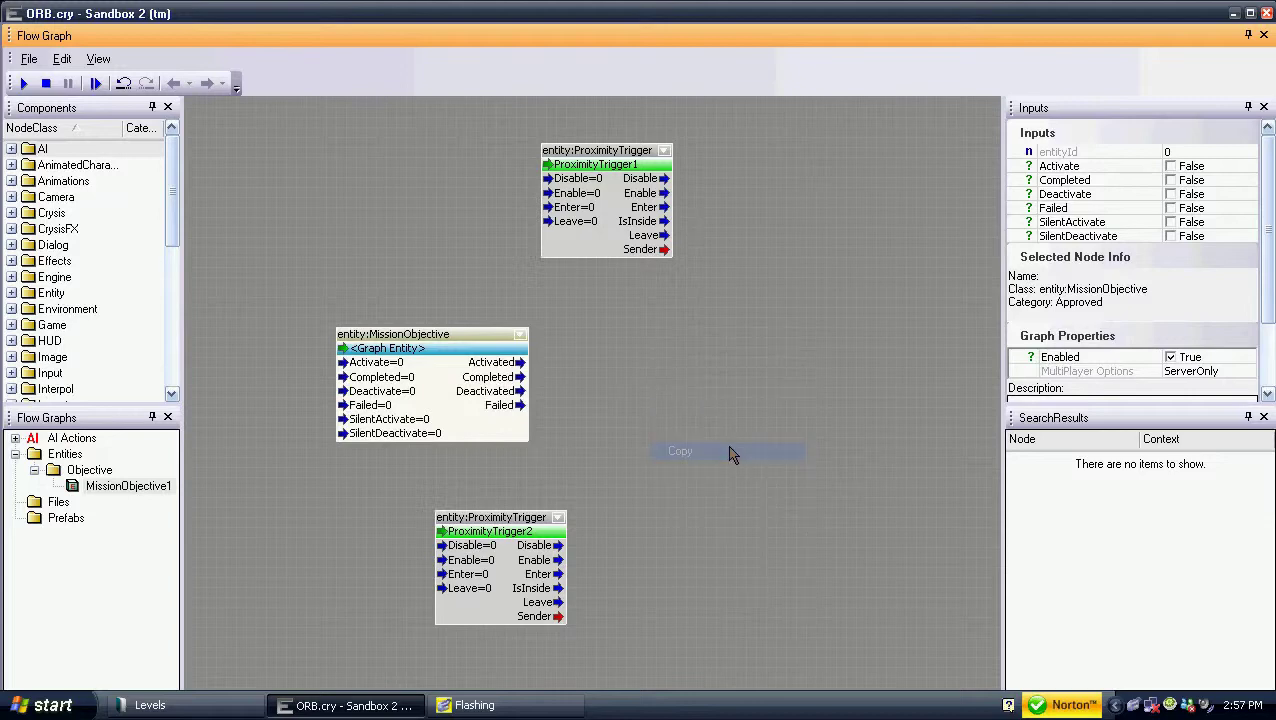
right_click(727, 444)
click(760, 563)
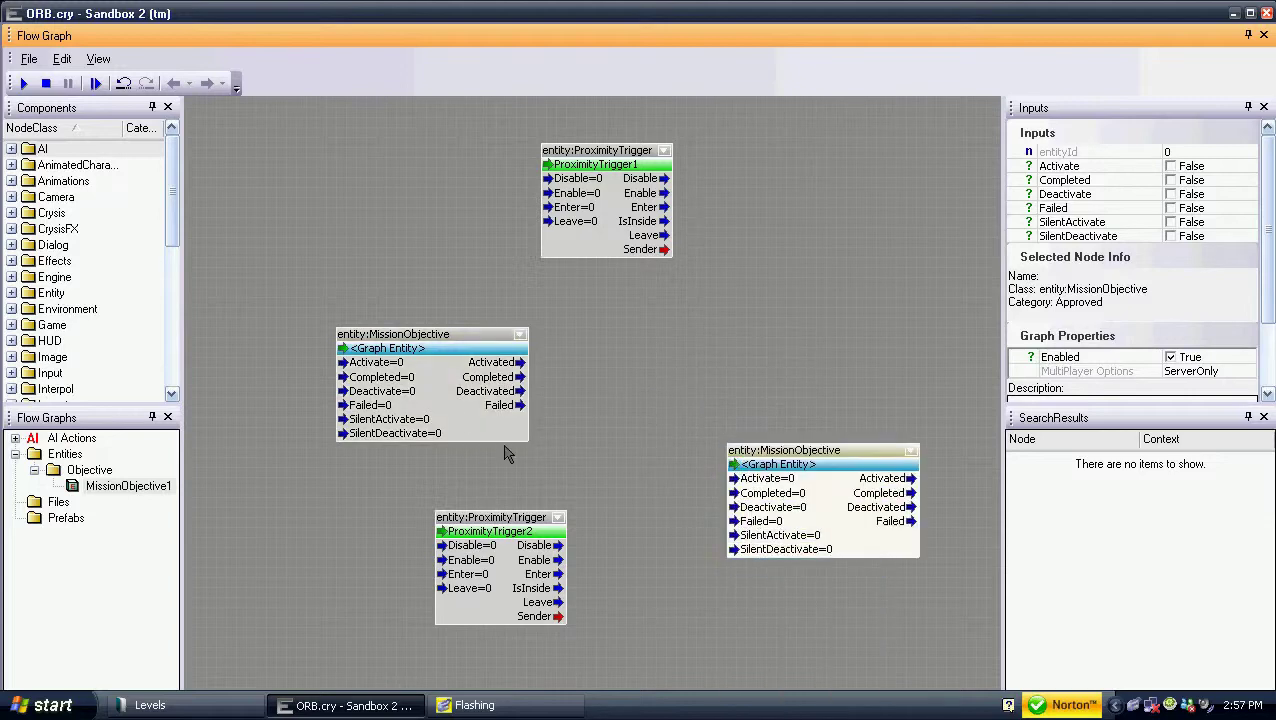
Line up the ProximityTrigger1 node with the original MissionObjective node and link its Enter output to the Activate input
drag(576, 163, 292, 237)
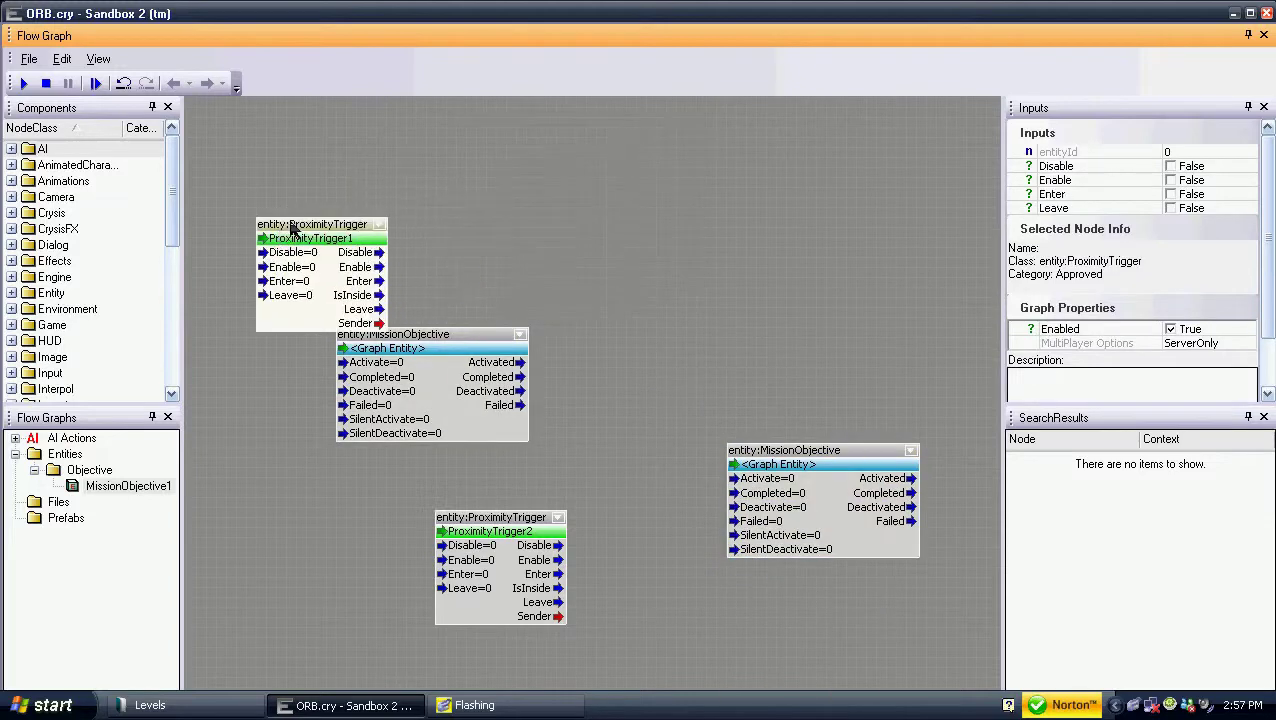
drag(424, 338, 545, 228)
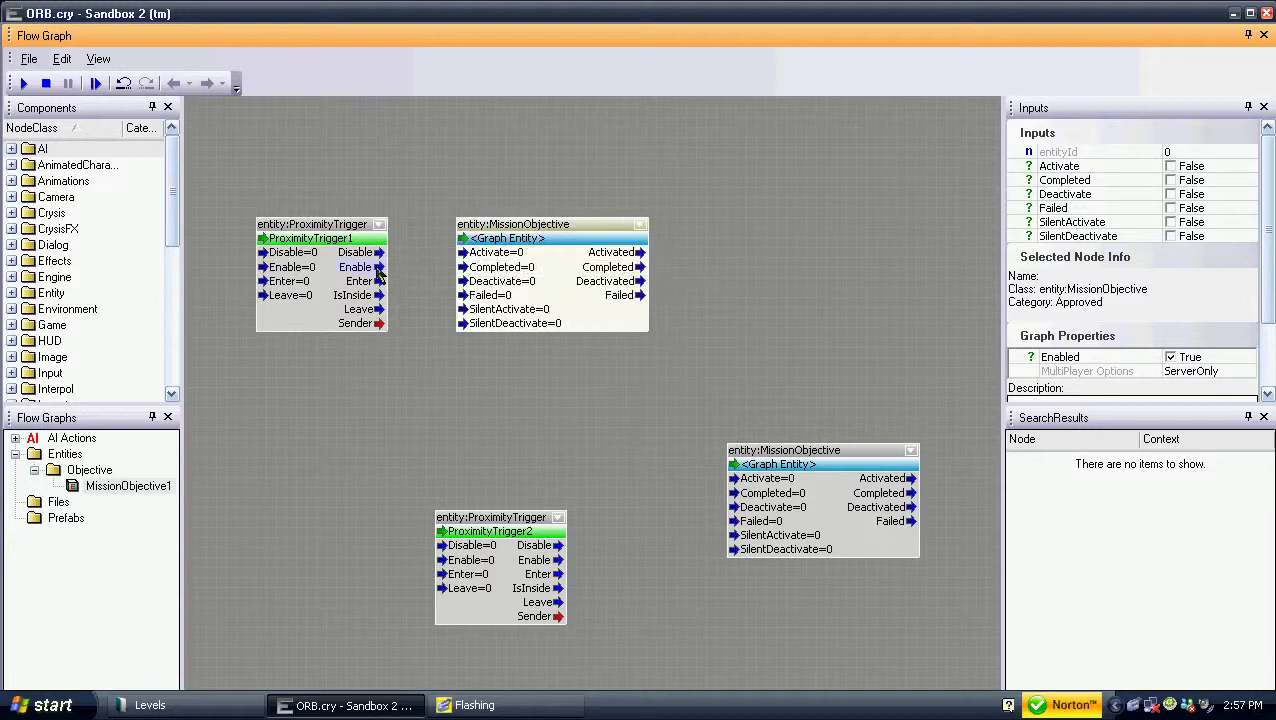
drag(379, 285, 463, 253)
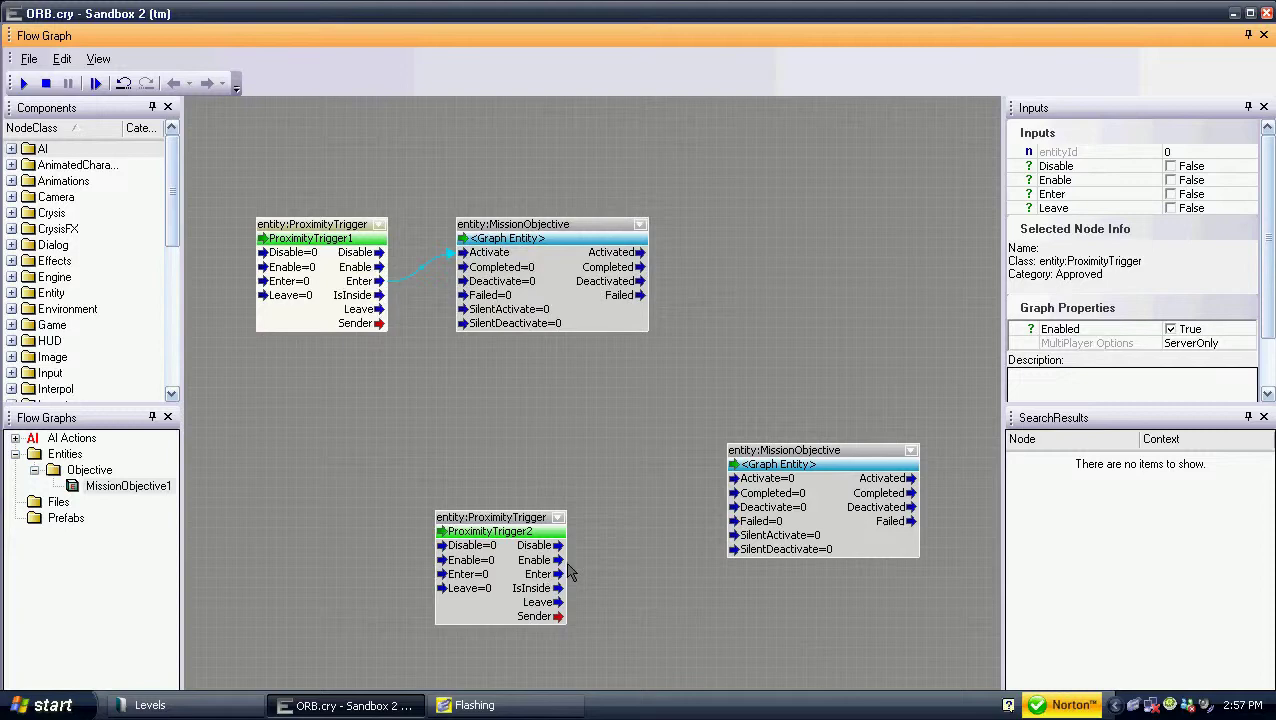
Link ProximityTrigger2's Enter output to the Completed input of the duplicated MissionObjective node and line both nodes up below the first pair
drag(558, 575, 674, 528)
drag(752, 500, 750, 495)
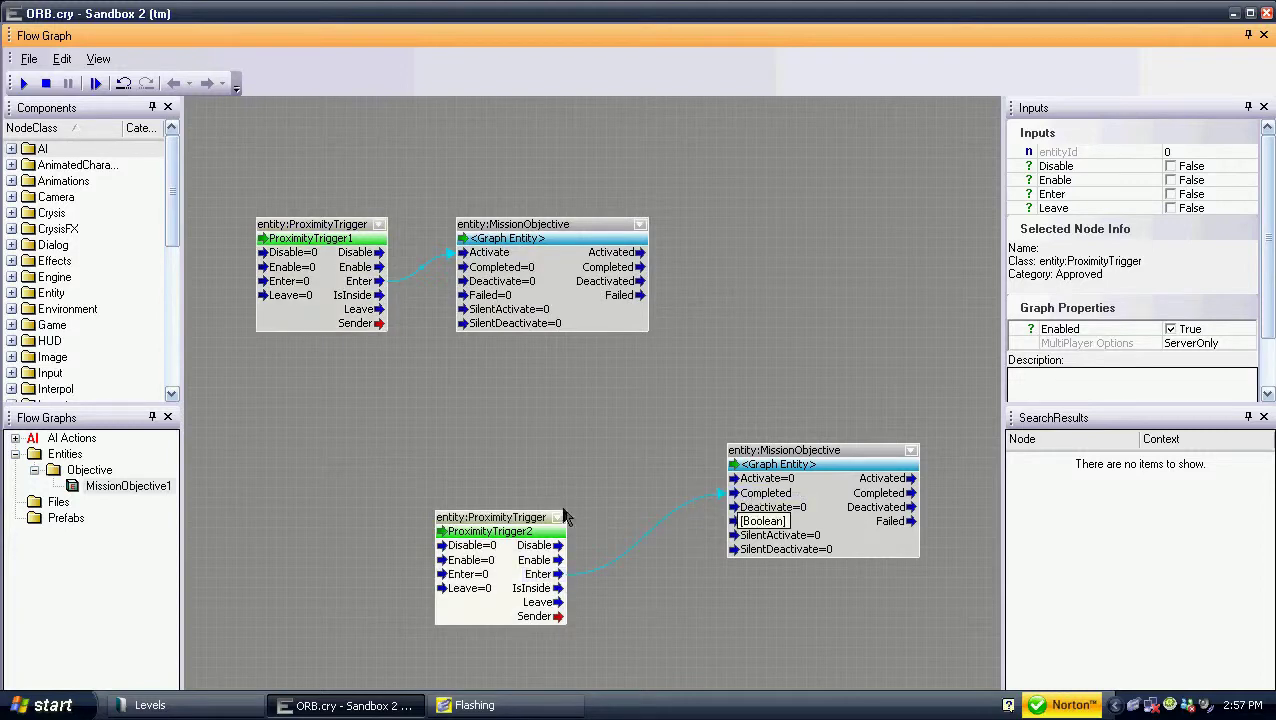
drag(513, 525, 324, 442)
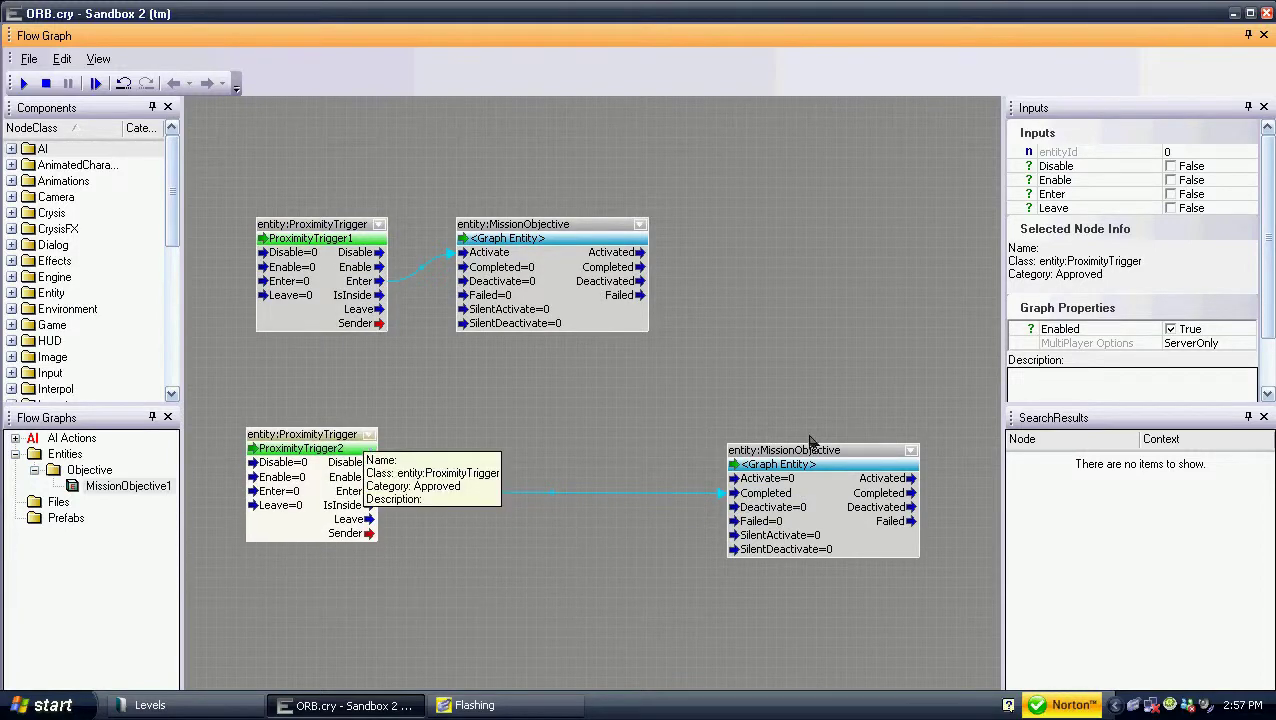
drag(811, 446, 547, 447)
Add a Mission:EndLevelNew node and link the second MissionObjective node's Completed output to its Trigger input
right_click(750, 408)
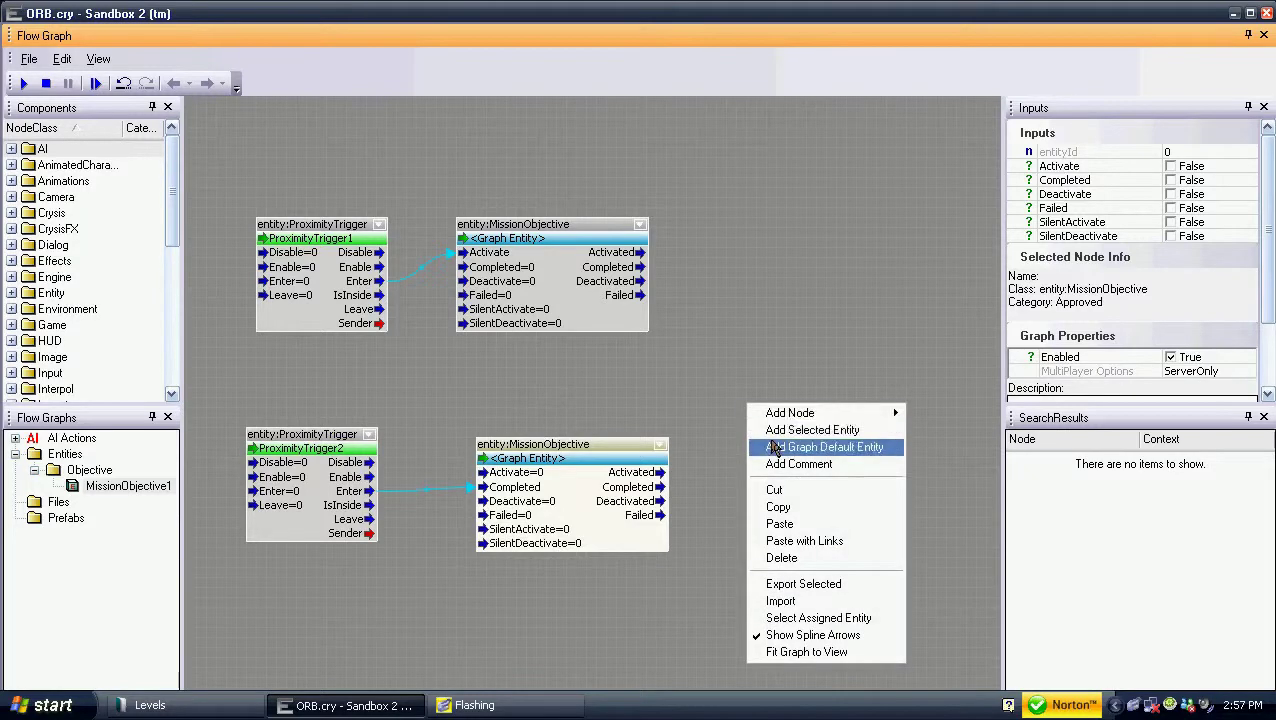
mouse_move(768, 418)
mouse_move(980, 488)
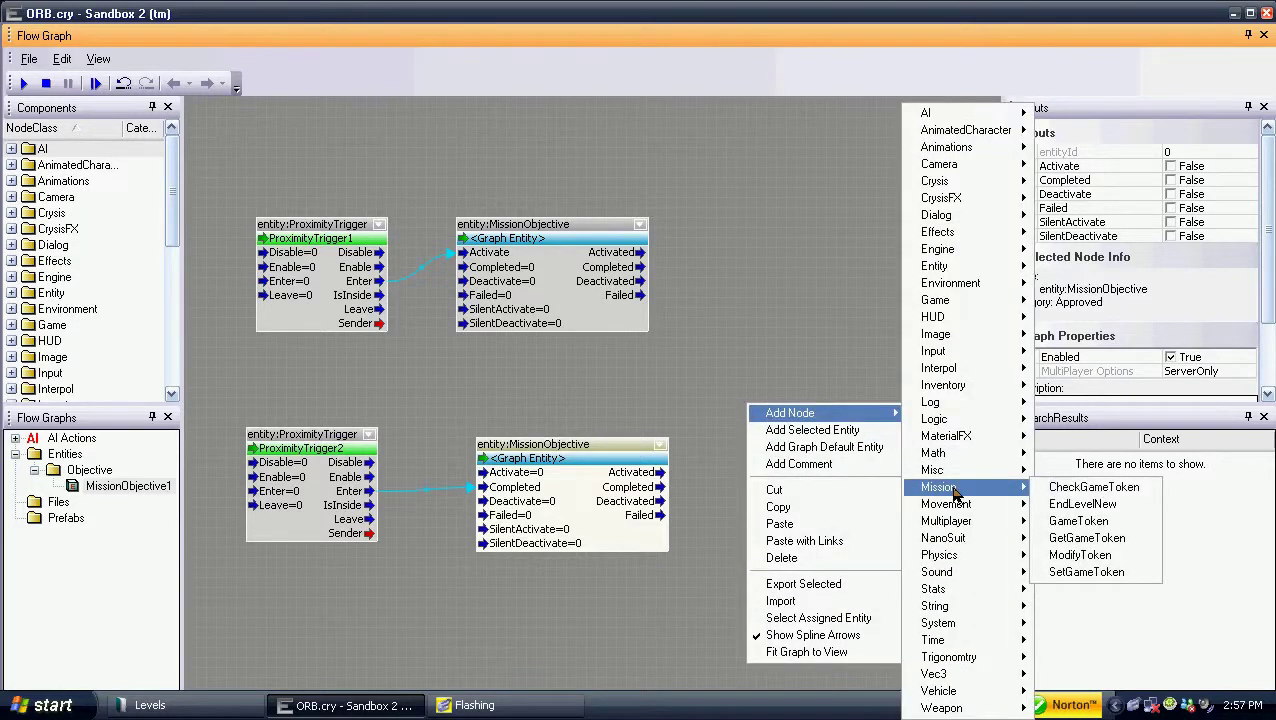
click(1083, 504)
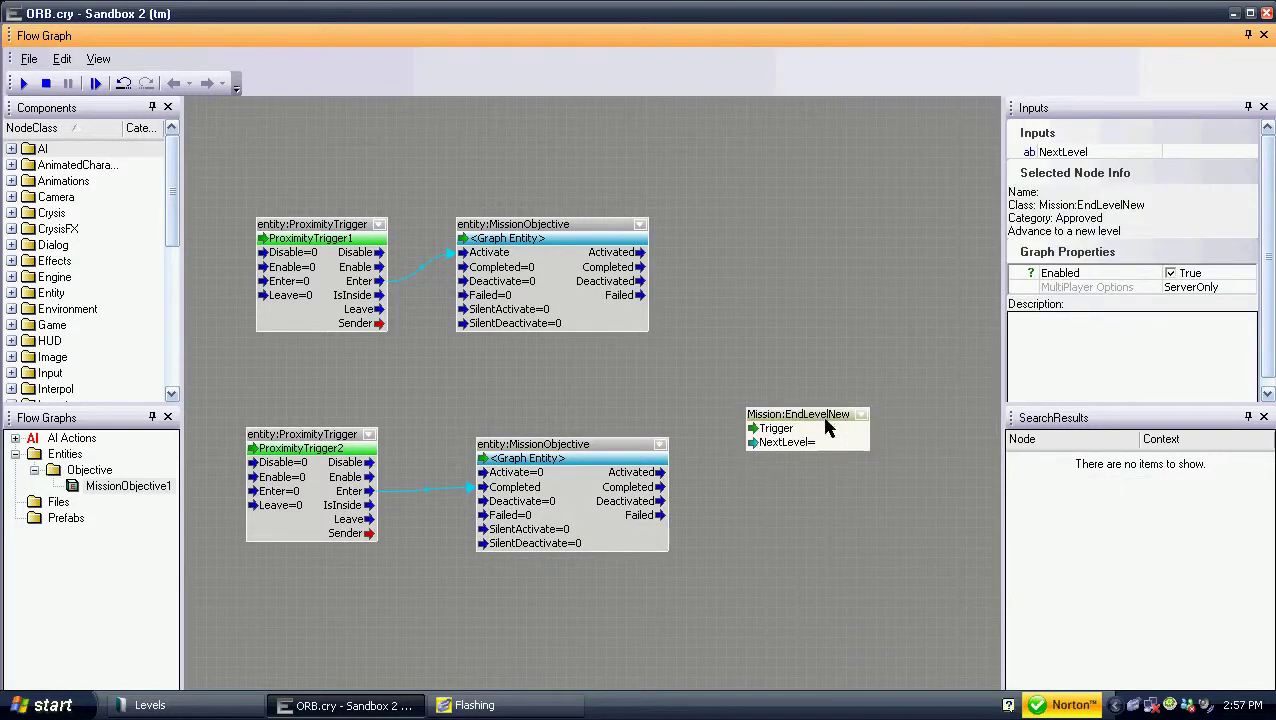
drag(828, 420, 787, 490)
drag(660, 487, 758, 505)
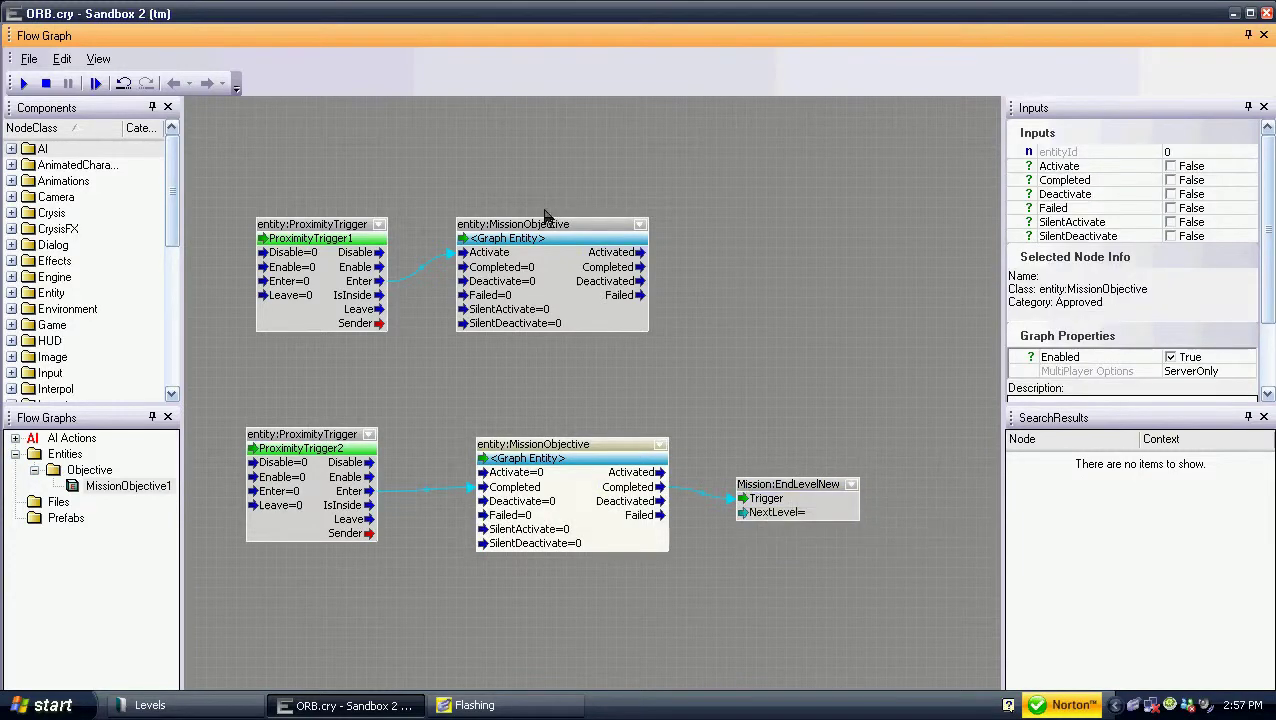
Save the flow graph as obj in the ORB level folder
click(29, 59)
click(60, 165)
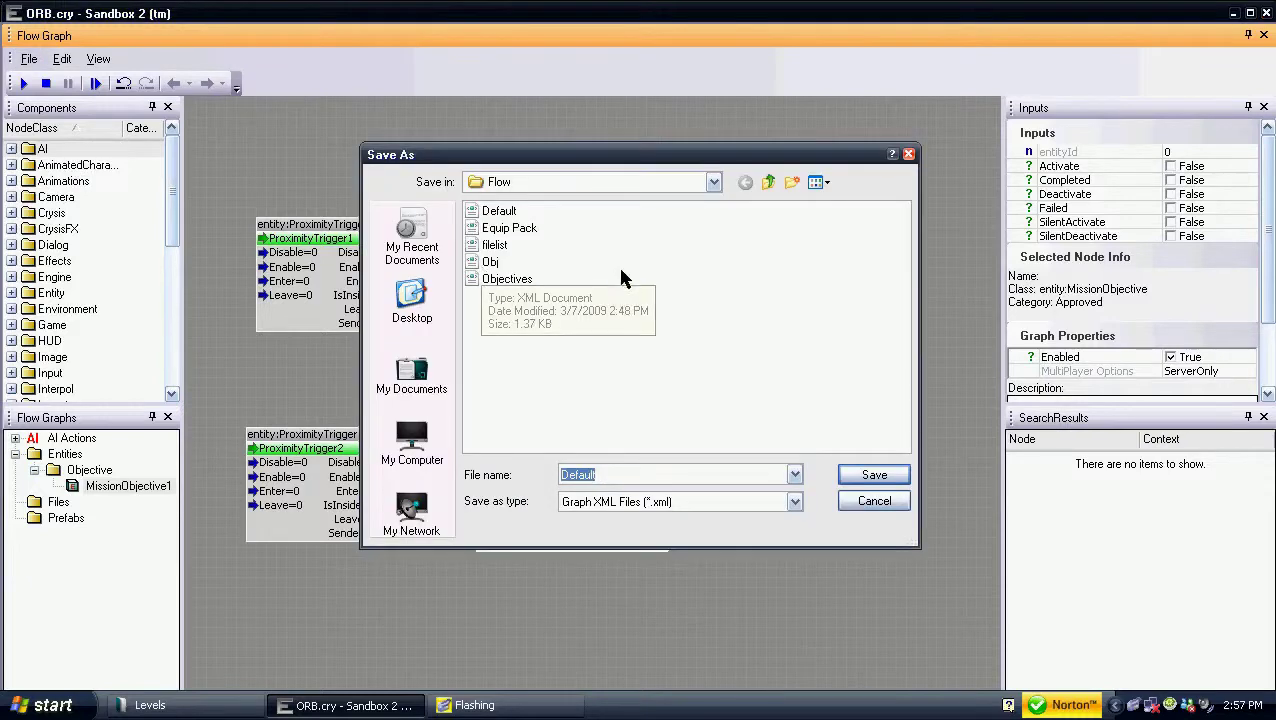
click(763, 186)
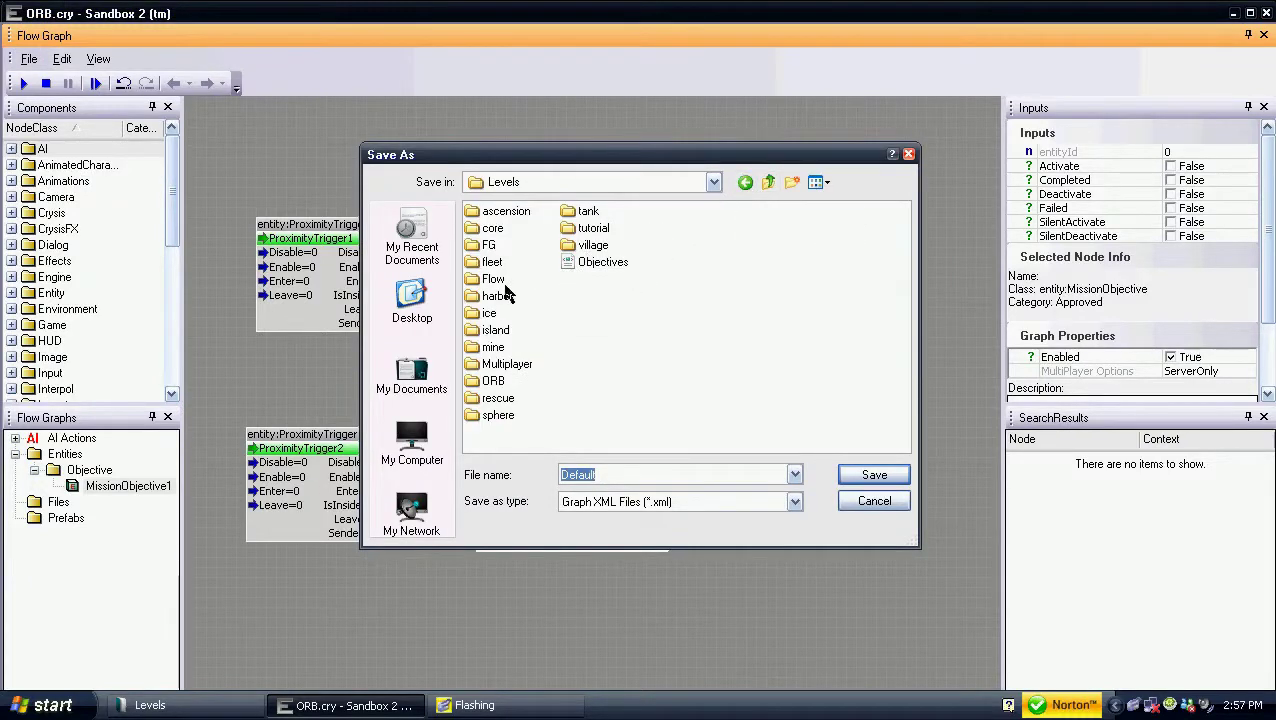
double_click(492, 383)
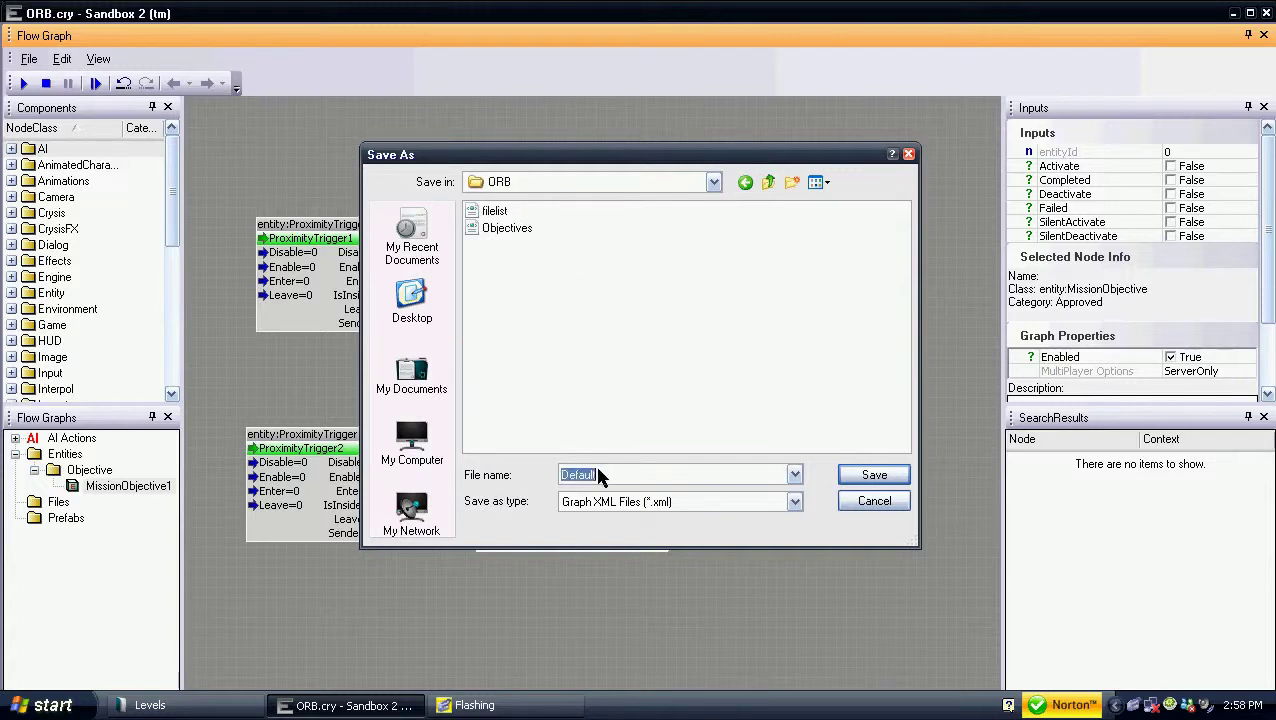
text(obj)
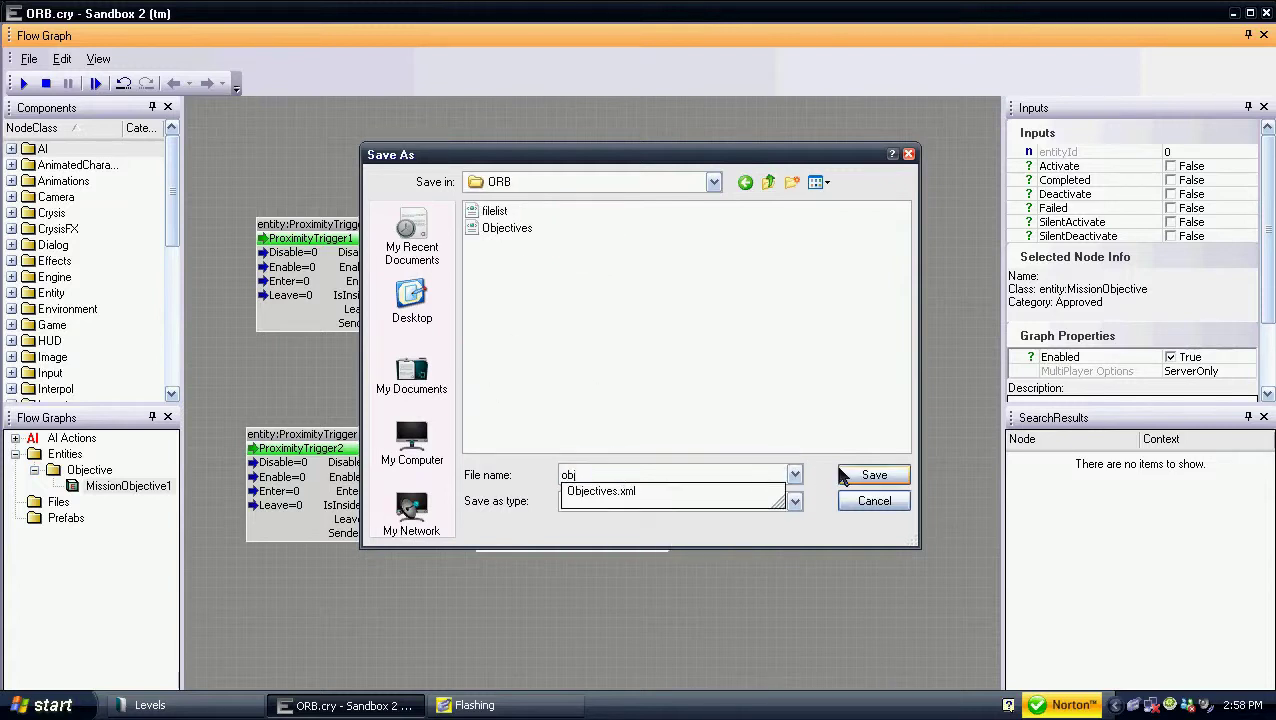
click(845, 476)
click(850, 374)
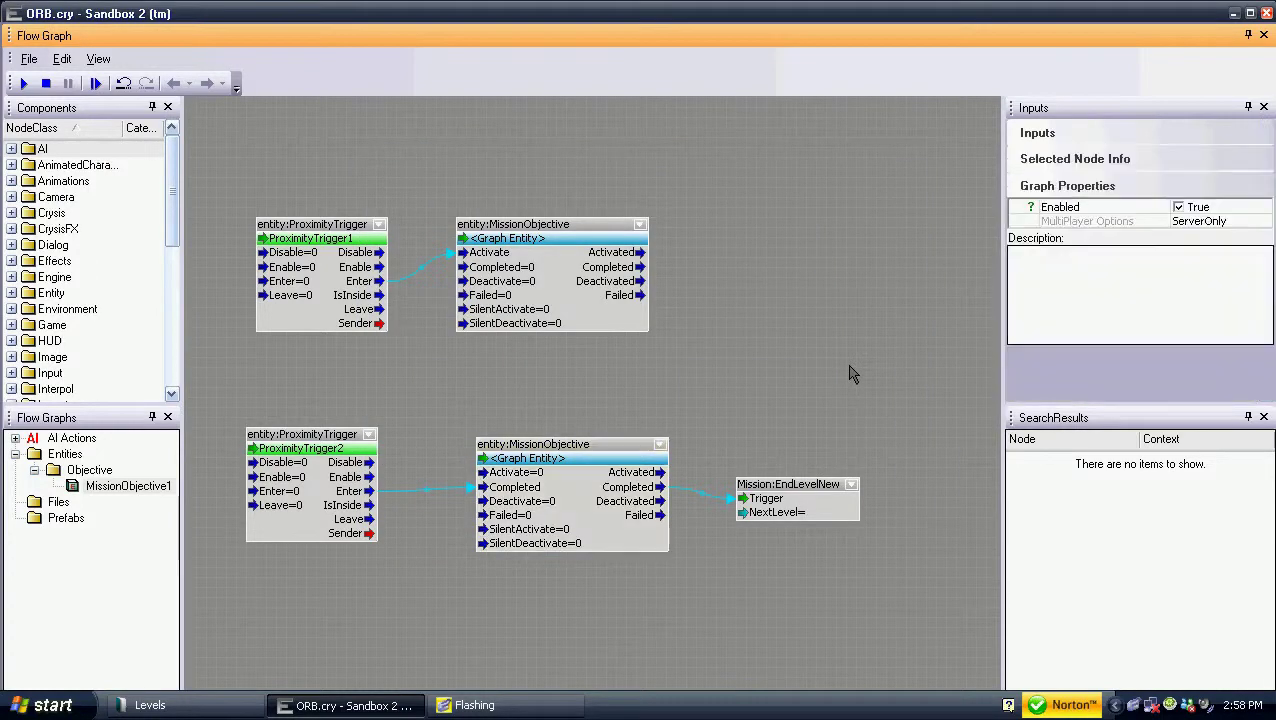
Collapse the flow graph window, save the level, reload ORB.cry and dismiss the errors report
double_click(894, 40)
click(35, 36)
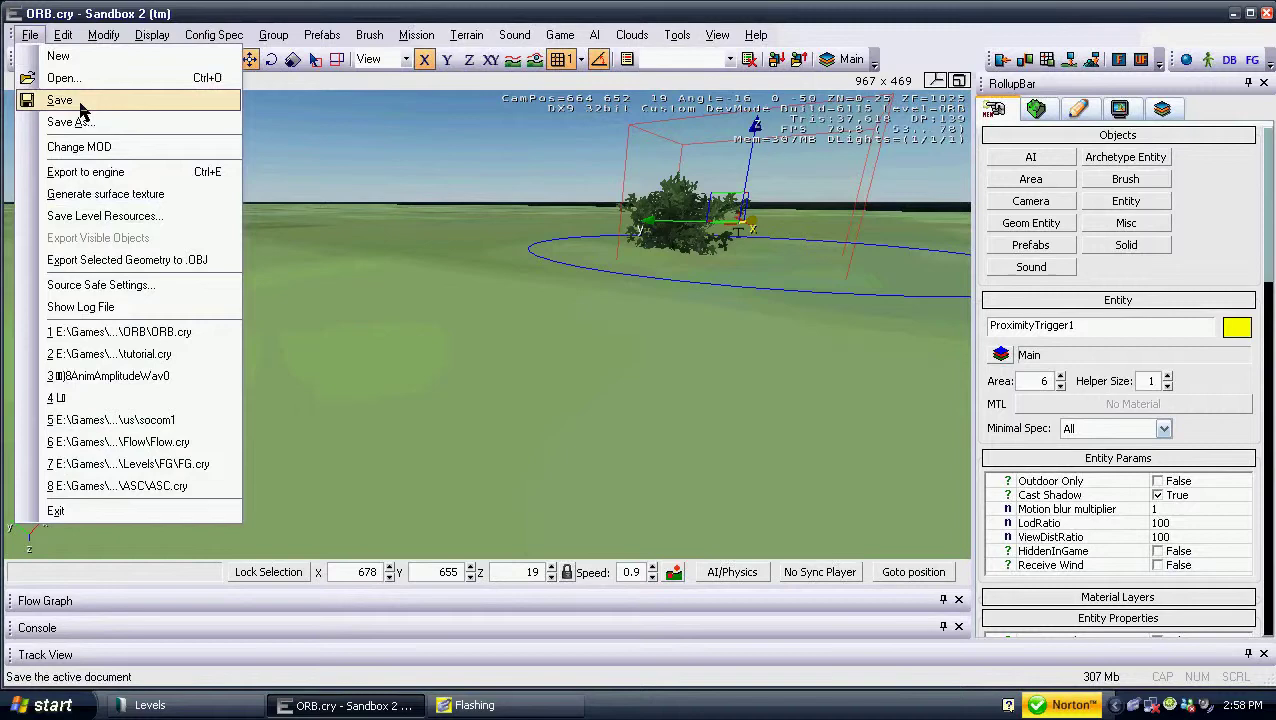
click(85, 102)
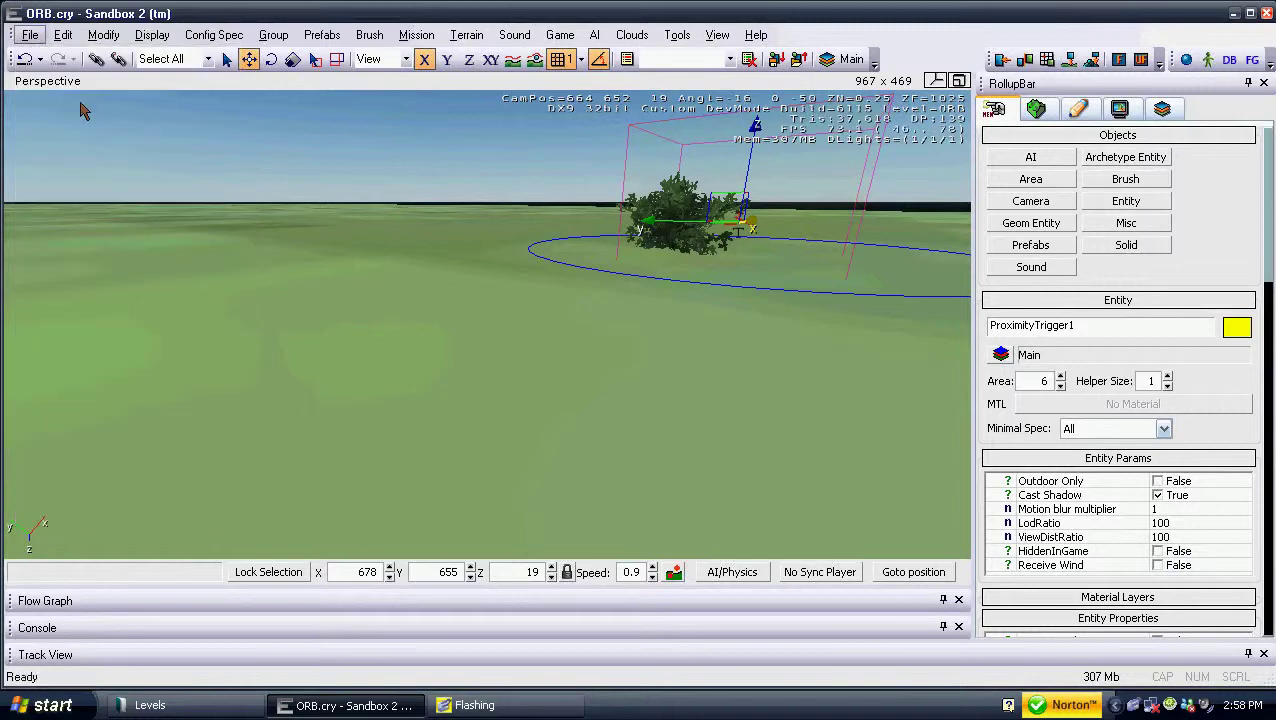
click(30, 35)
click(165, 334)
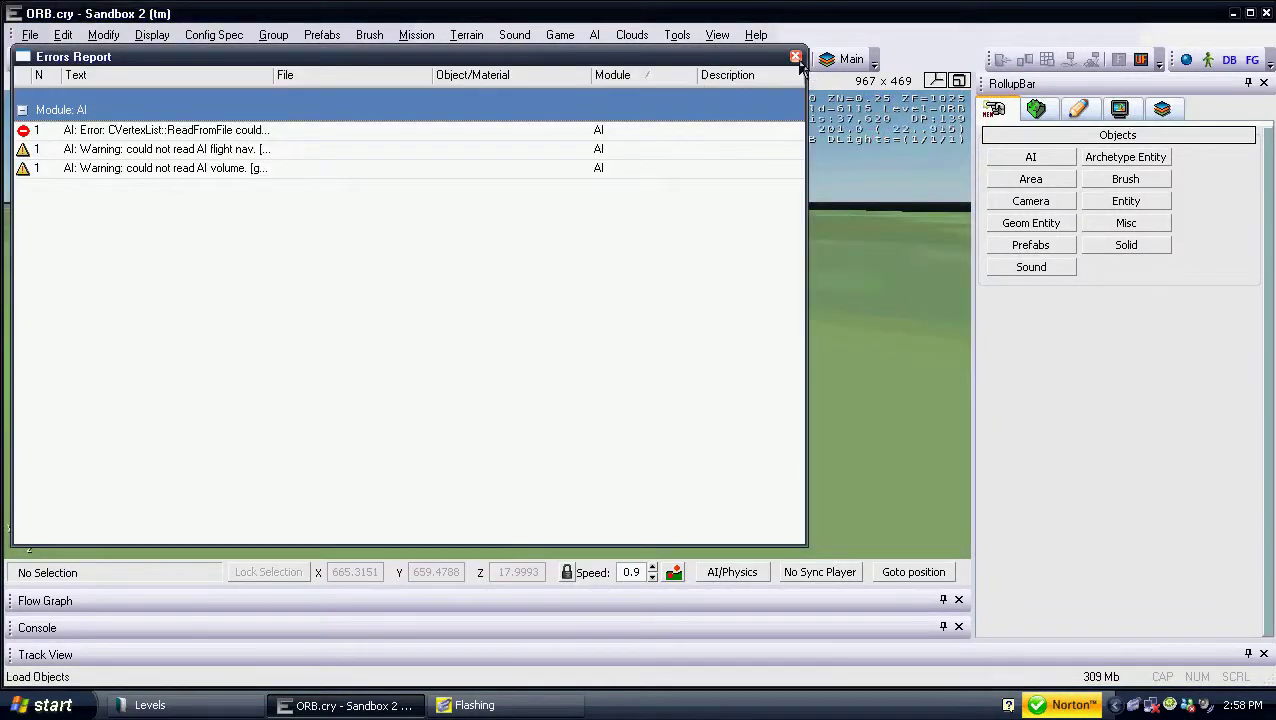
click(796, 57)
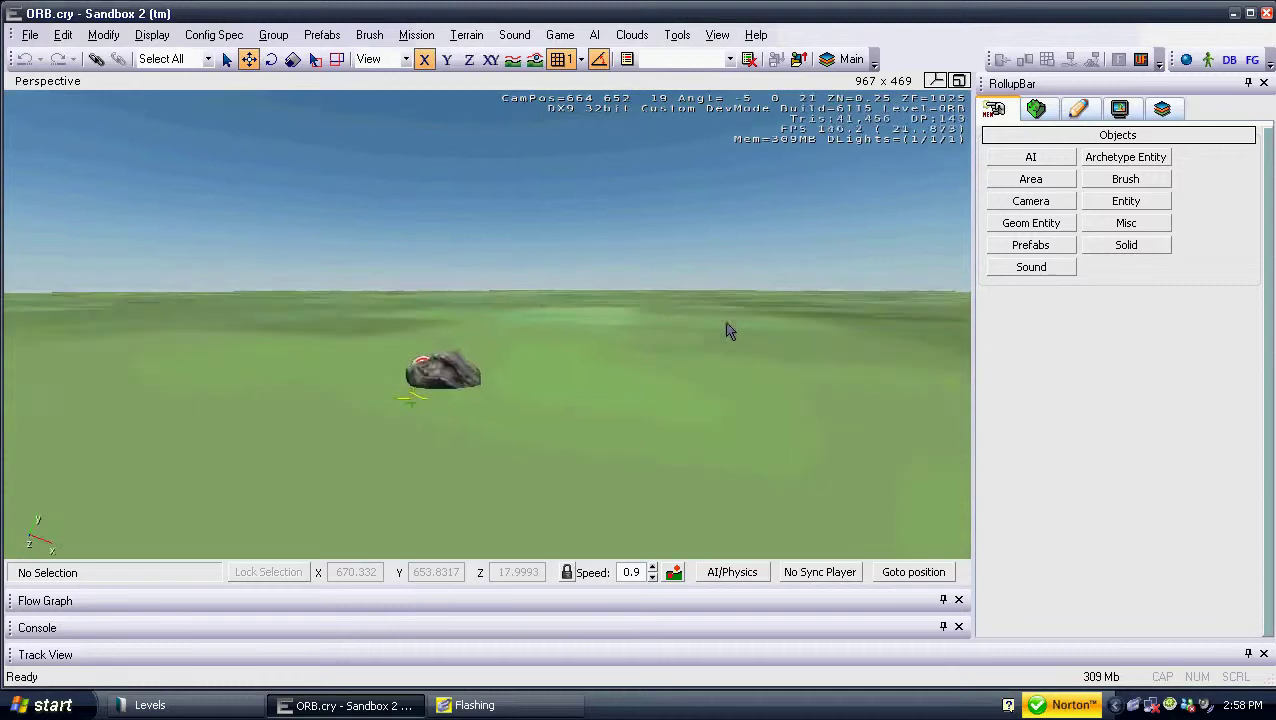
Inspect the area of ProximityTrigger1 beside the bush, finishing with the view facing the bush from outside it
mouse_move(730, 331)
right_down()
mouse_move(762, 329)
mouse_move(727, 323)
right_up()
key(w)
key(w)
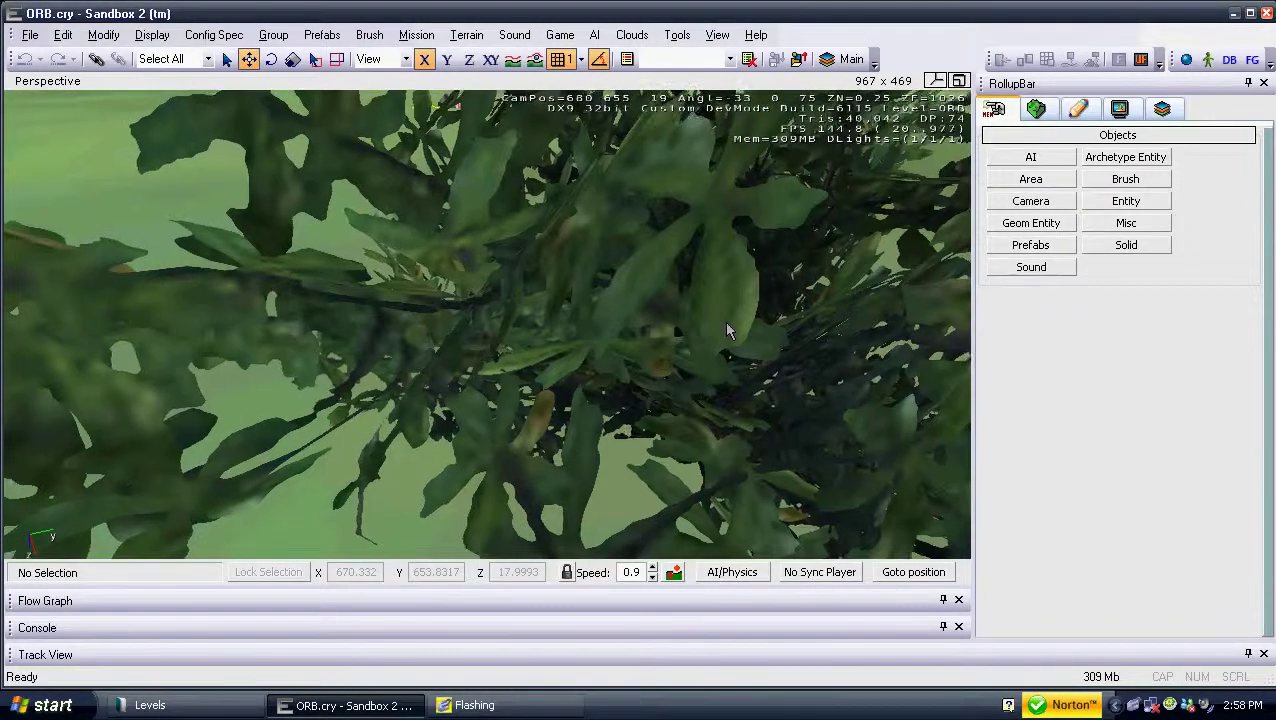
scroll(724, 331, down, 5)
click(481, 305)
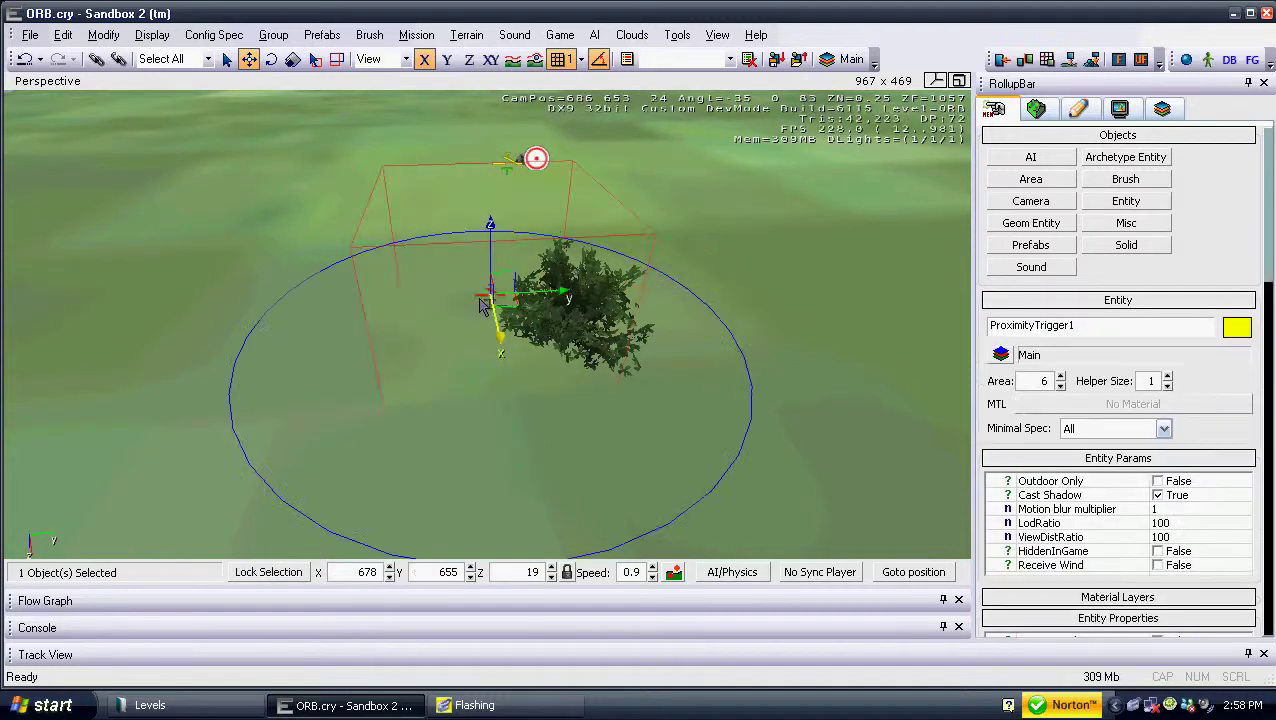
click(856, 303)
mouse_move(843, 312)
right_down()
mouse_move(826, 326)
mouse_move(834, 288)
mouse_move(836, 310)
right_up()
key(w)
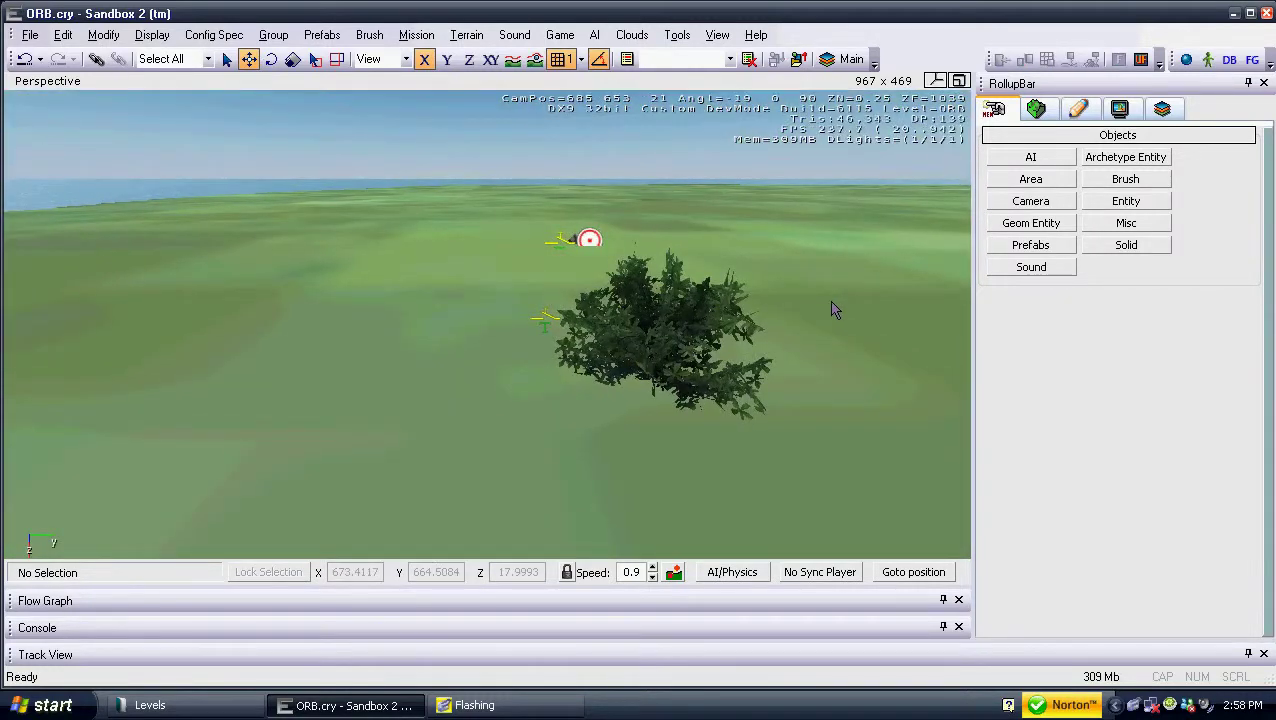
Play-test the level by walking through the bush trigger to the rock trigger and back to the bush
key(ctrl+g)
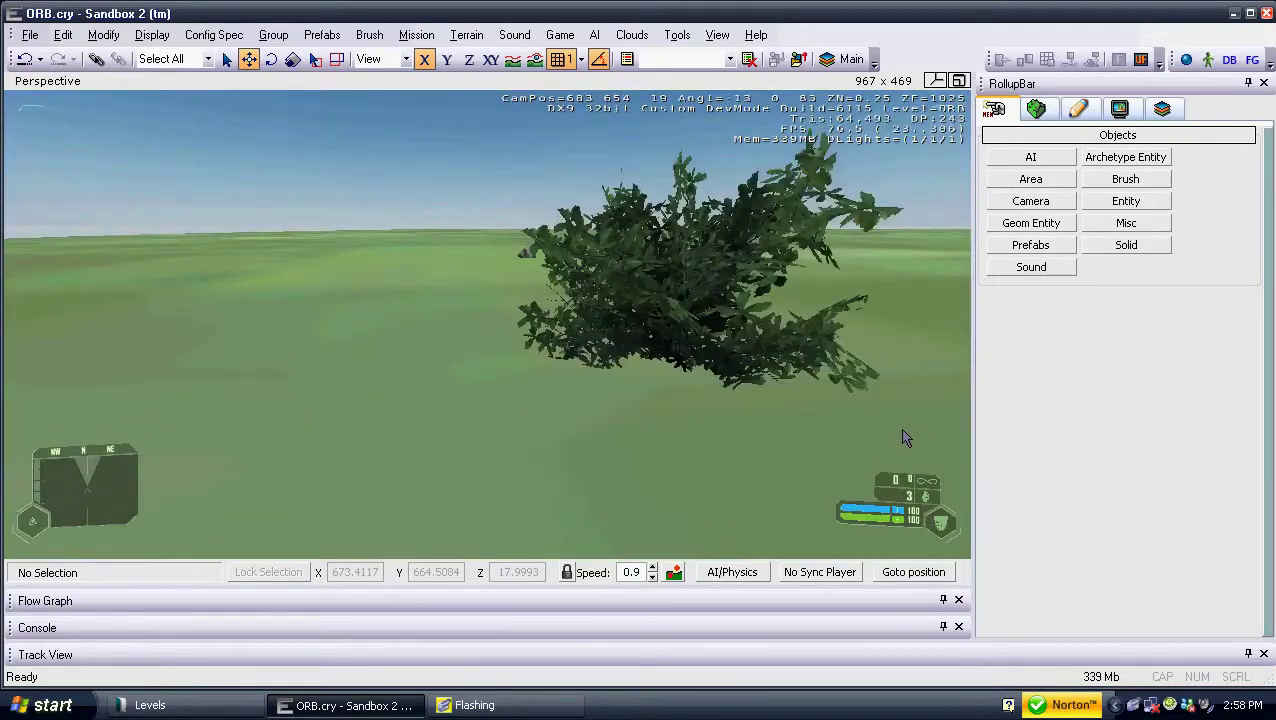
key(w)
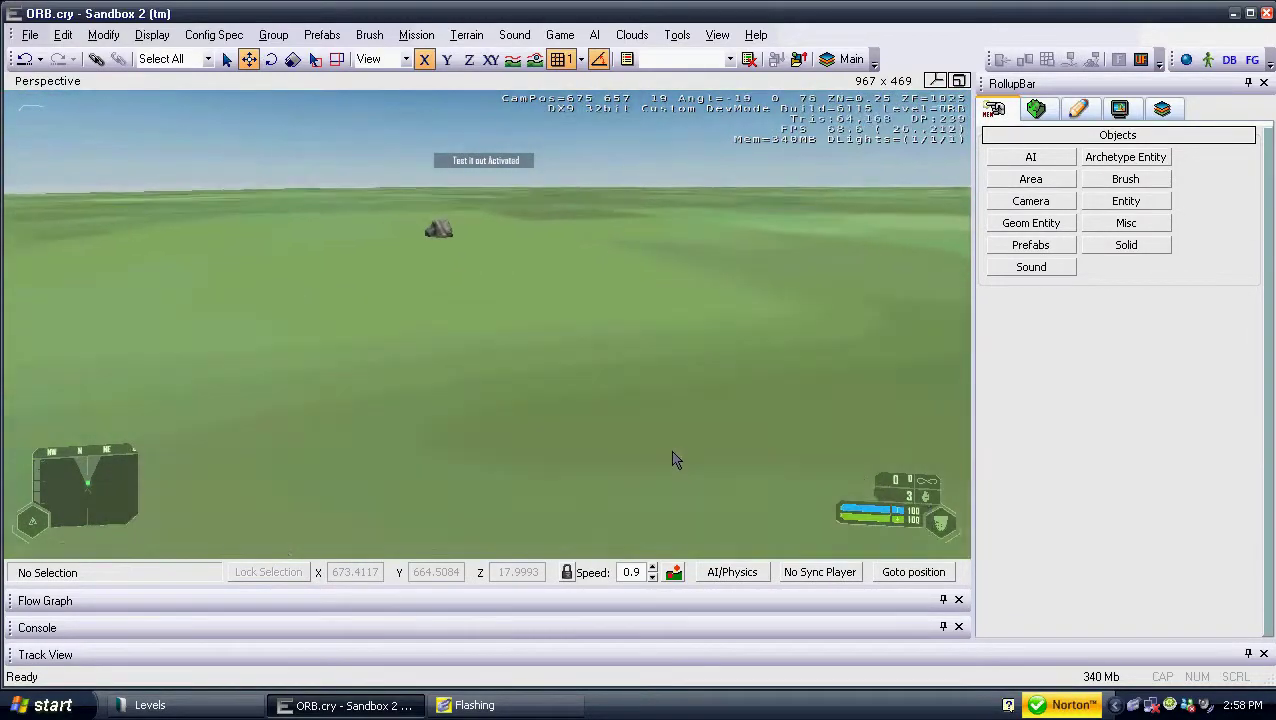
key(w)
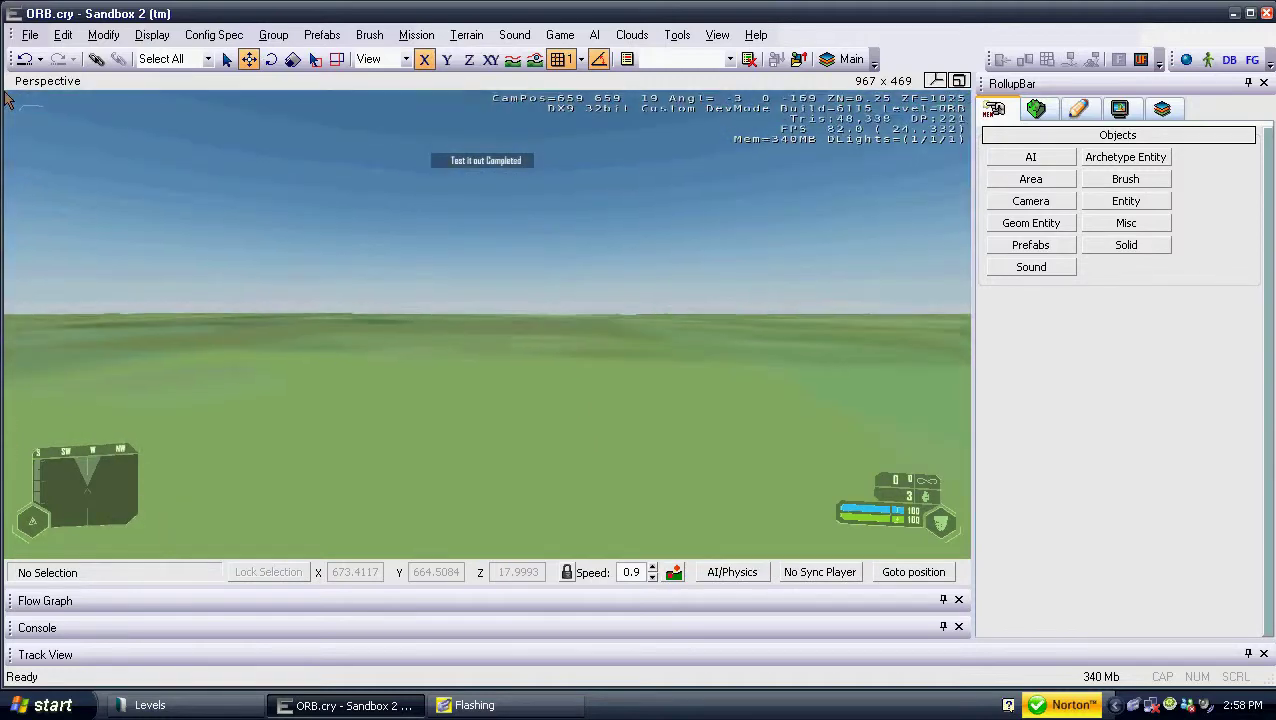
mouse_move(8, 100)
key(w)
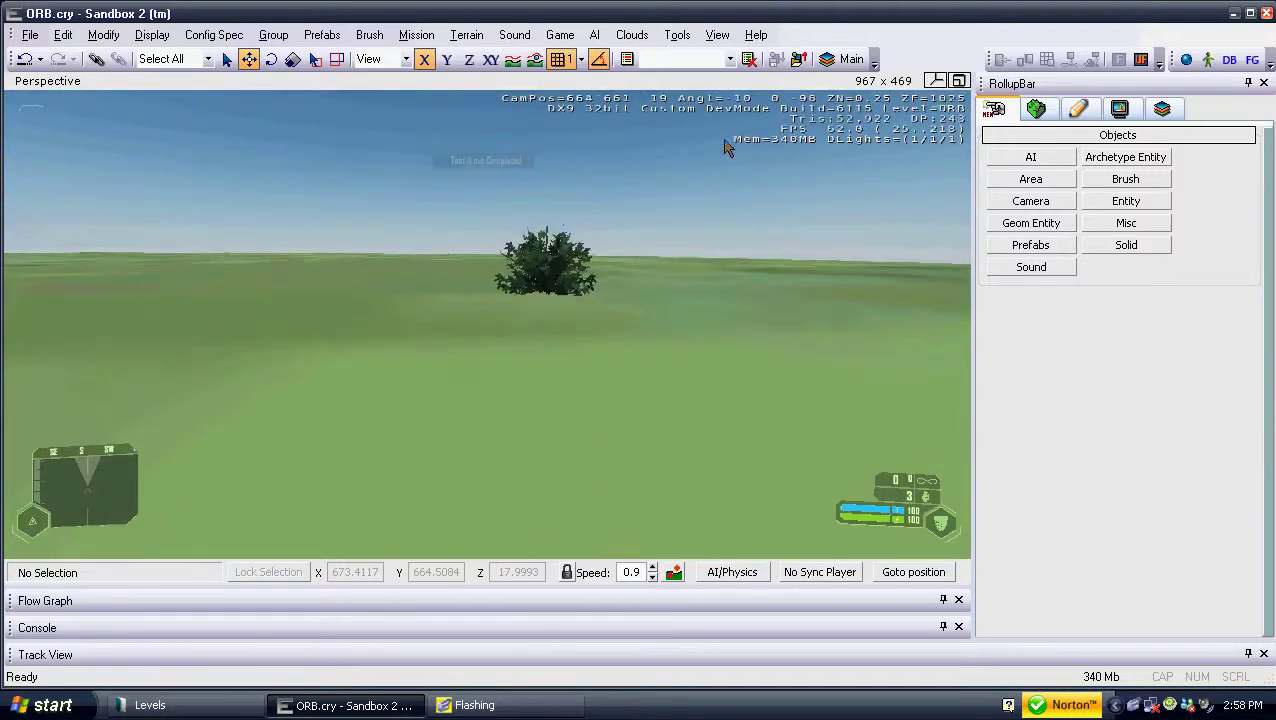
mouse_move(815, 160)
key(w)
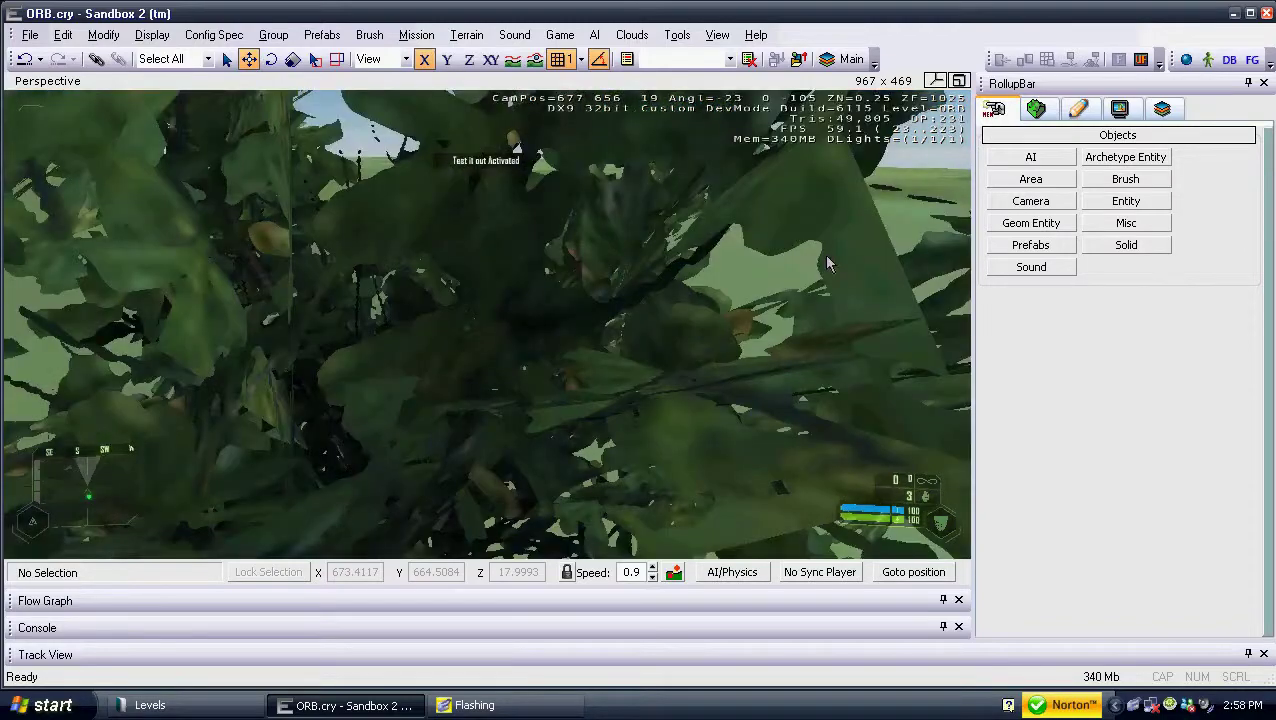
Check the in-game objectives map before and after walking from the bush to the rock, and leave game mode
key(Caps_Lock)
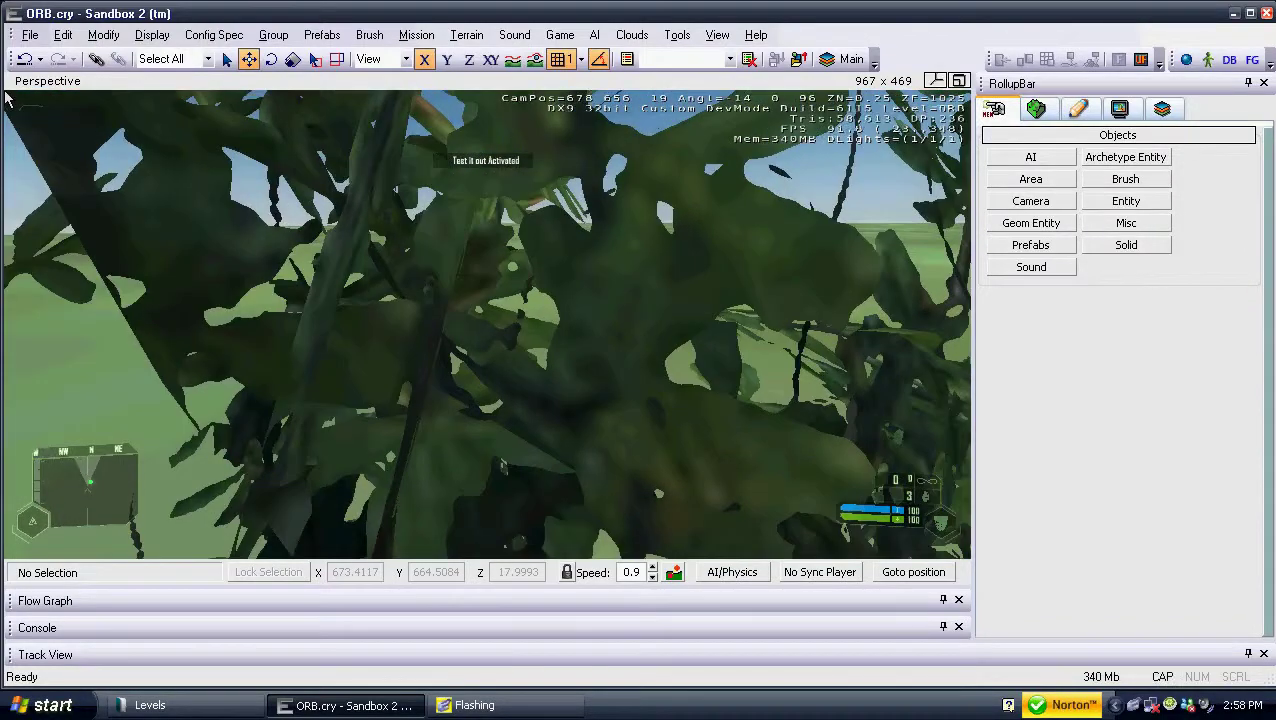
key(w)
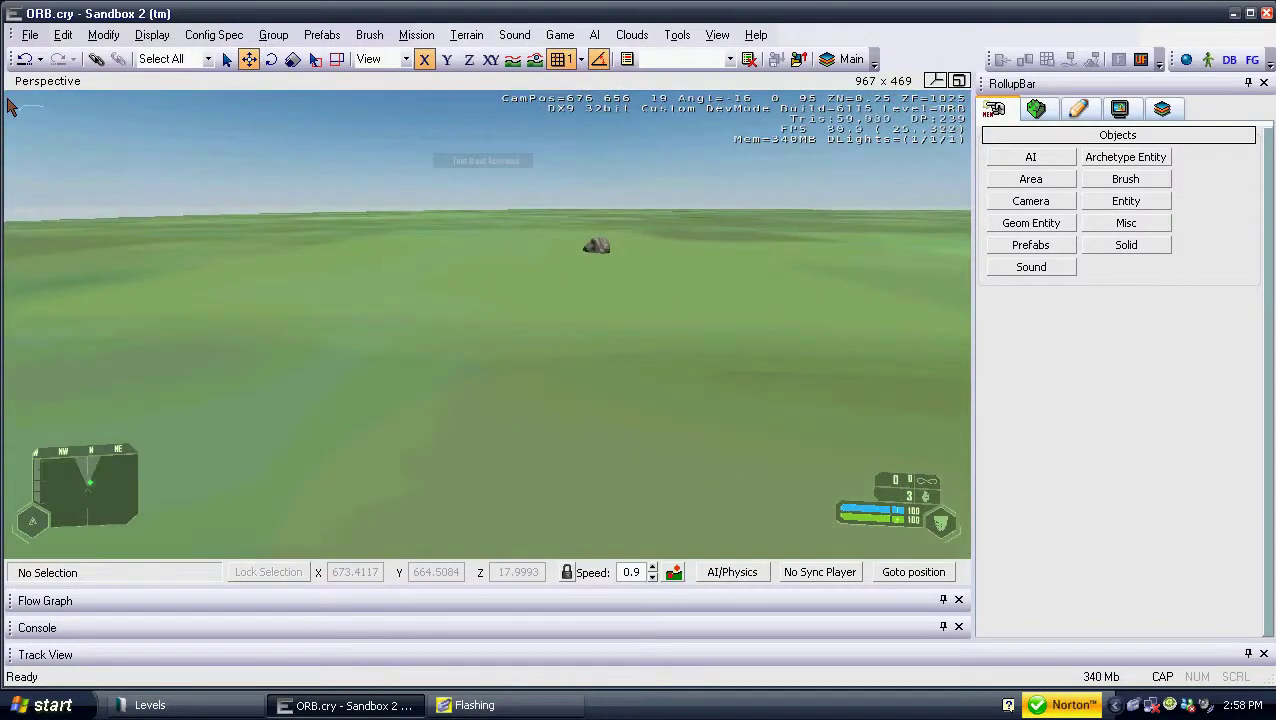
key(m)
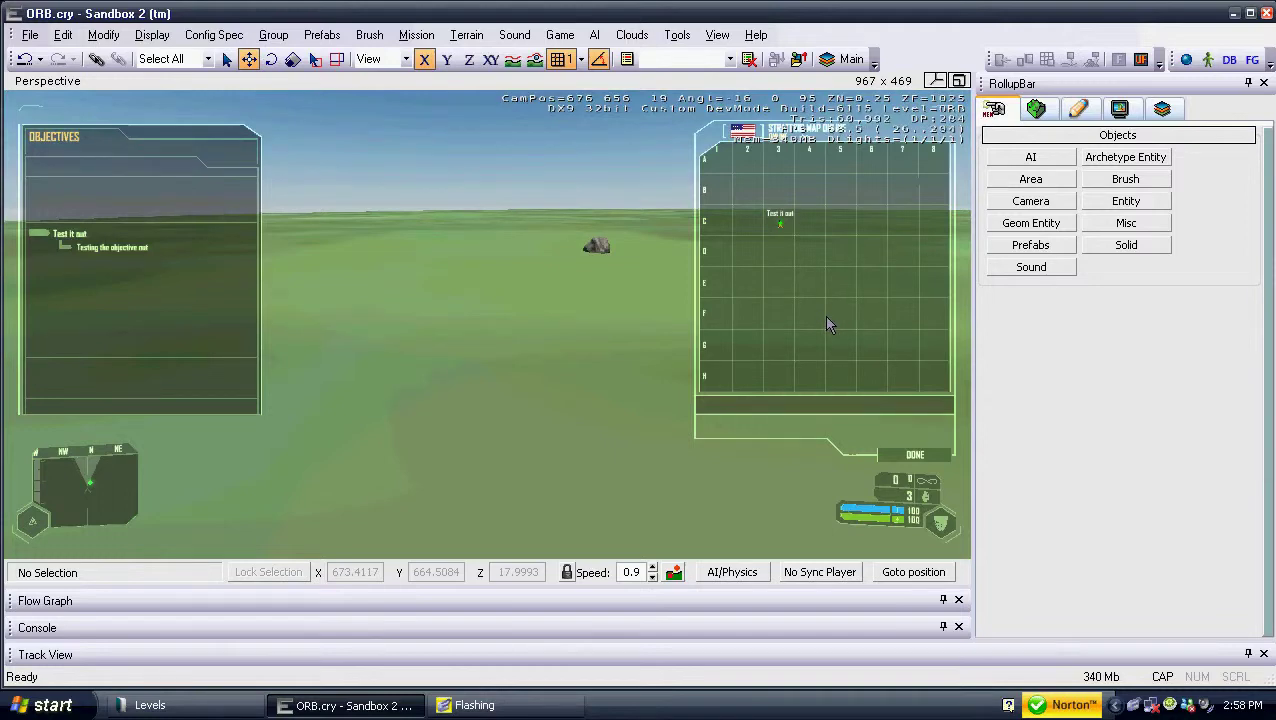
key(m)
key(w)
key(w)
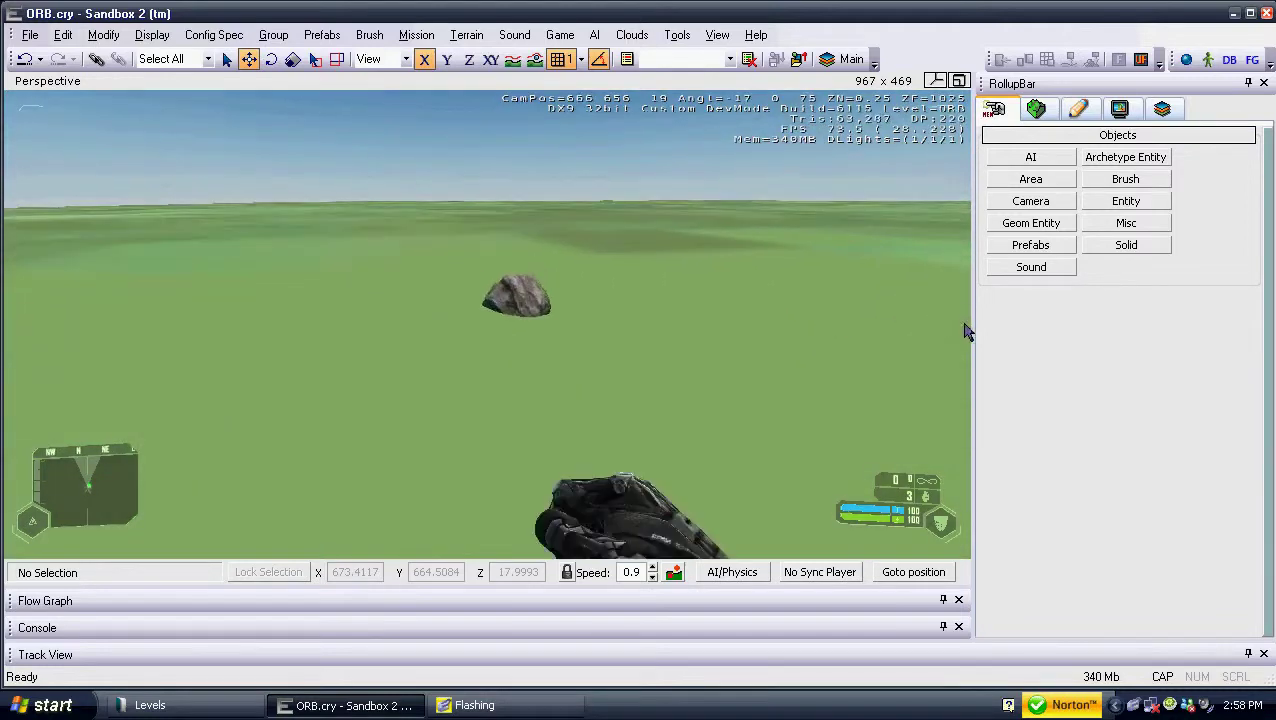
key(m)
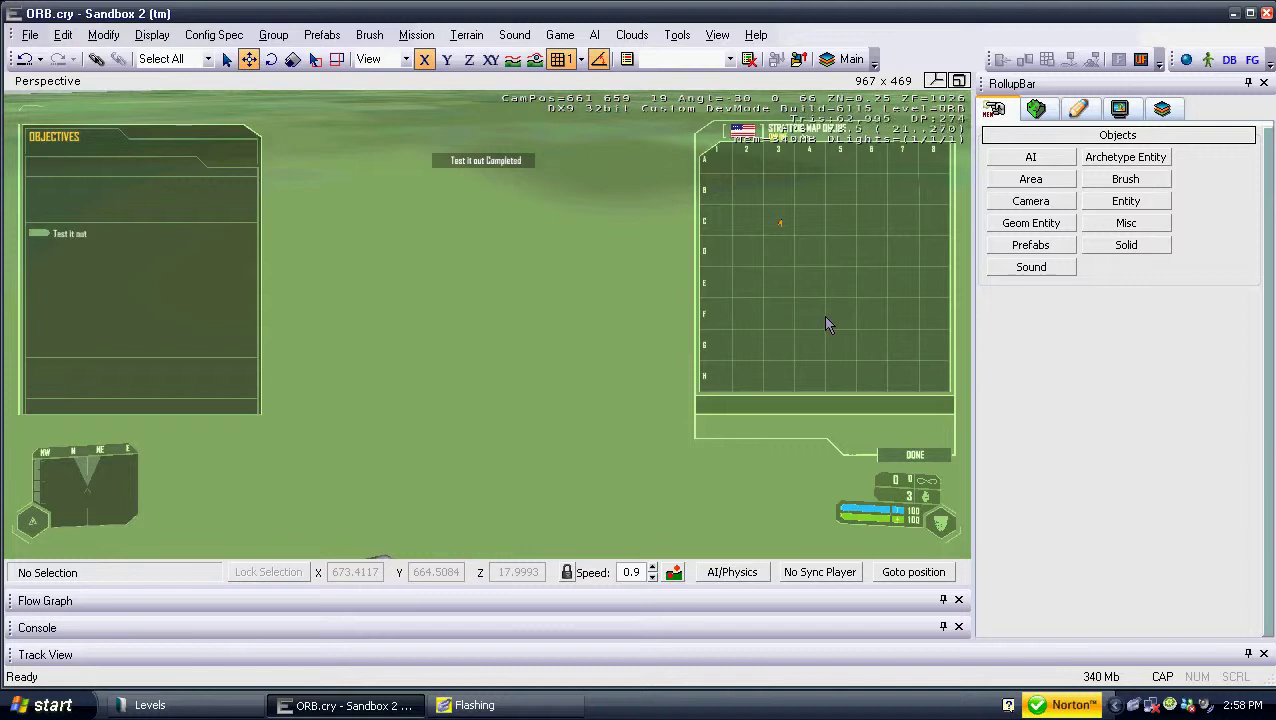
key(m)
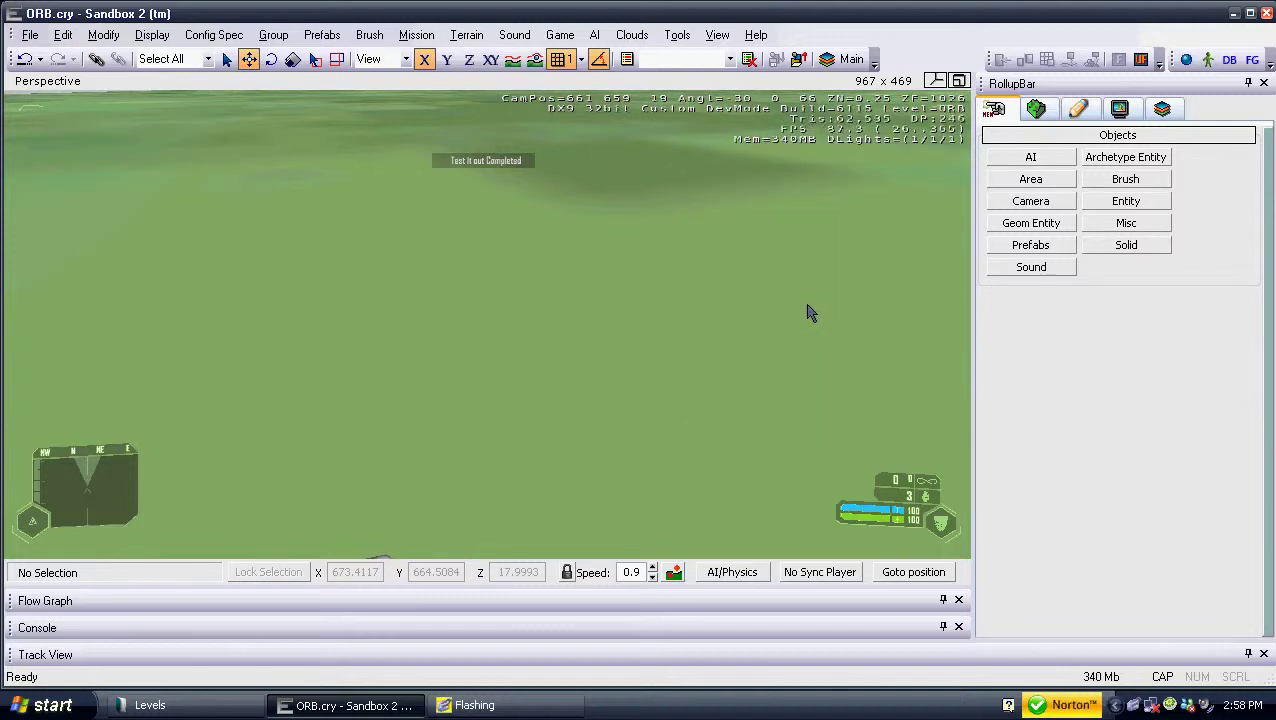
key(Escape)
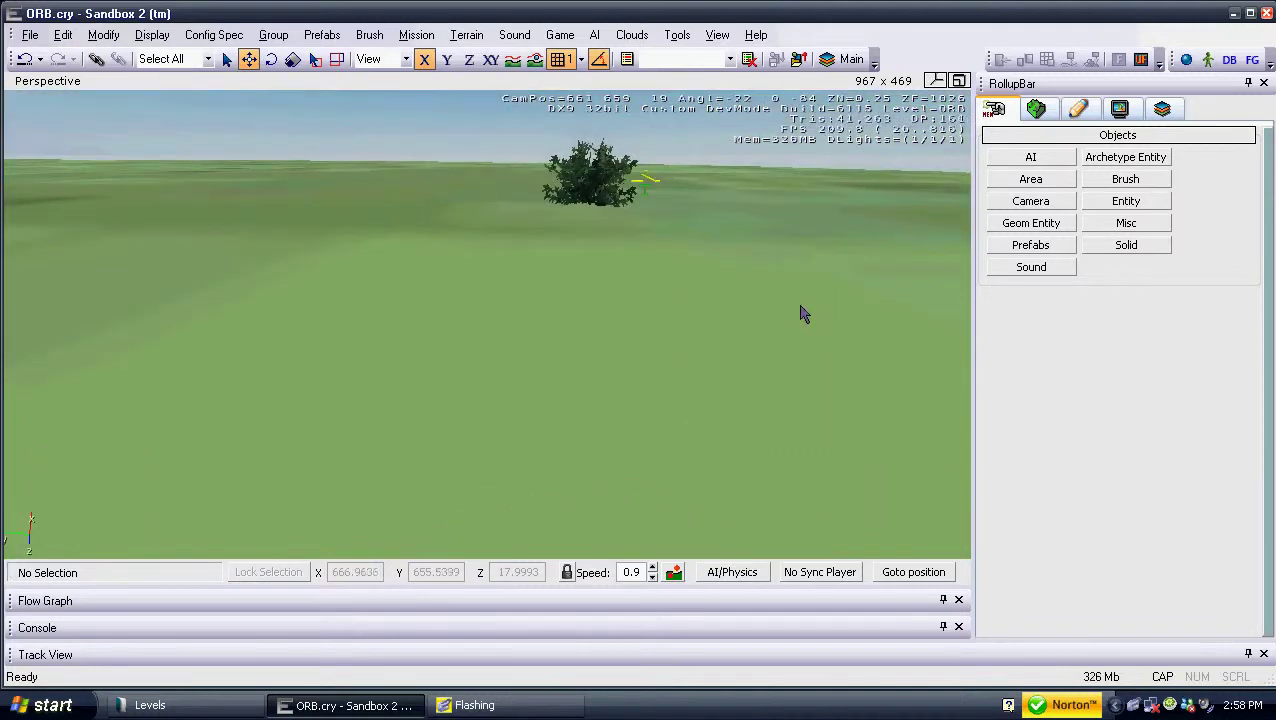
Enable TriggerOnce on ProximityTrigger1 by the bush and on the proximity trigger by the rock
click(655, 192)
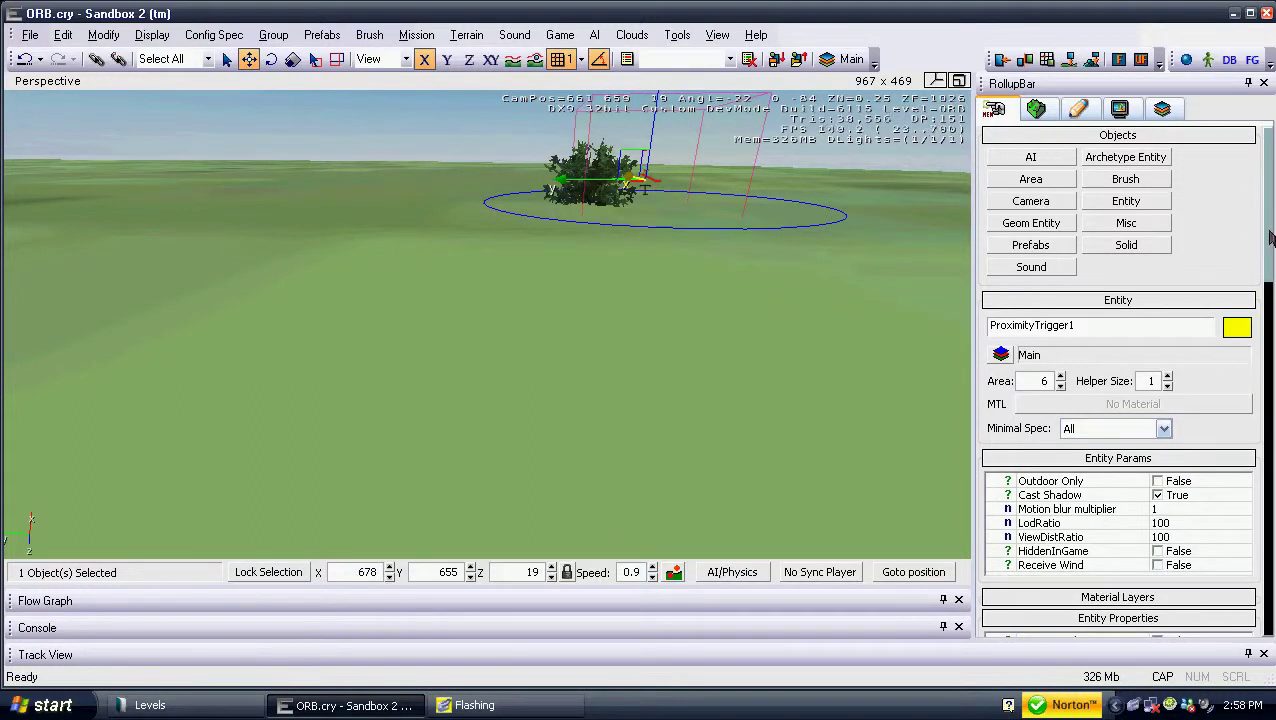
drag(1272, 234, 1263, 321)
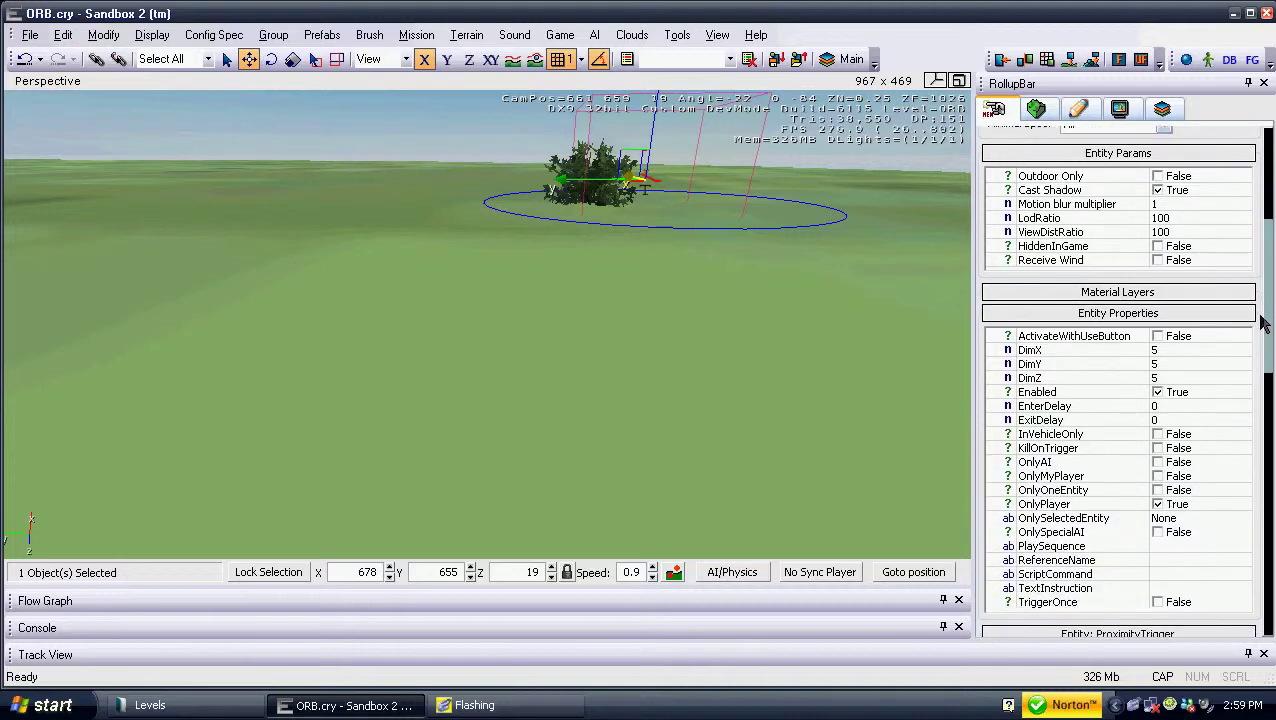
click(1160, 604)
right_drag(846, 433, 645, 421)
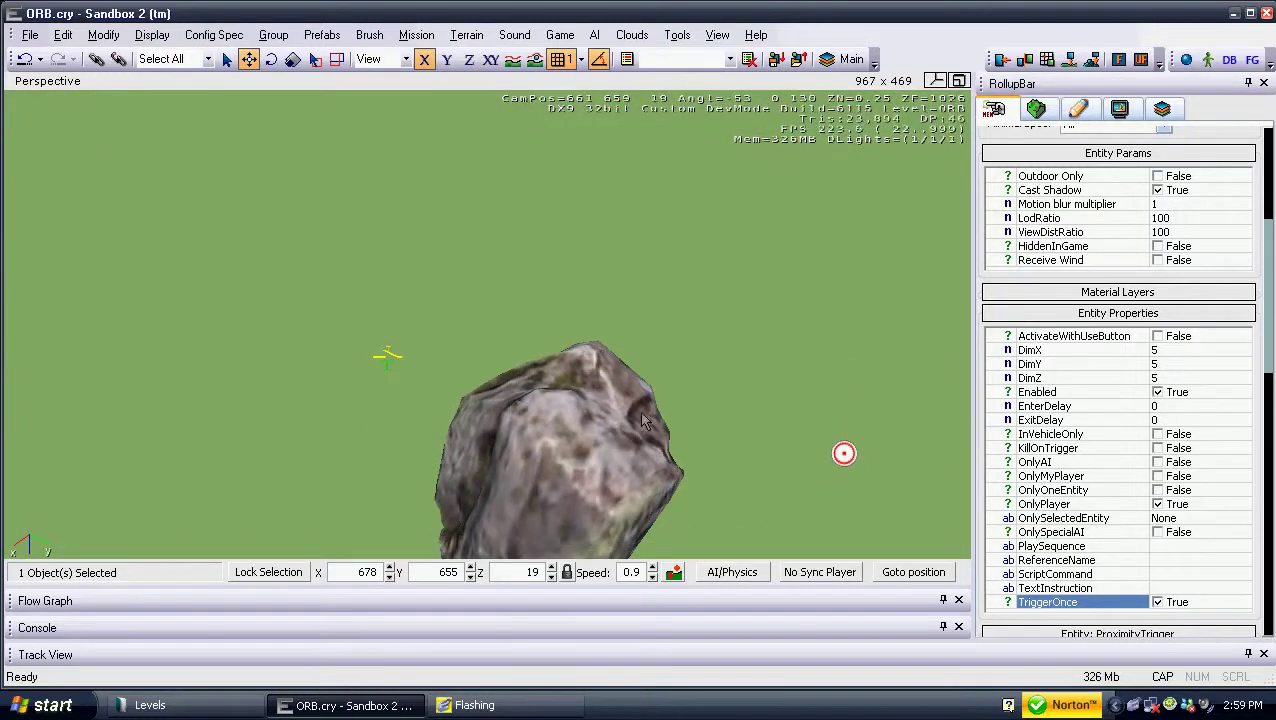
click(383, 373)
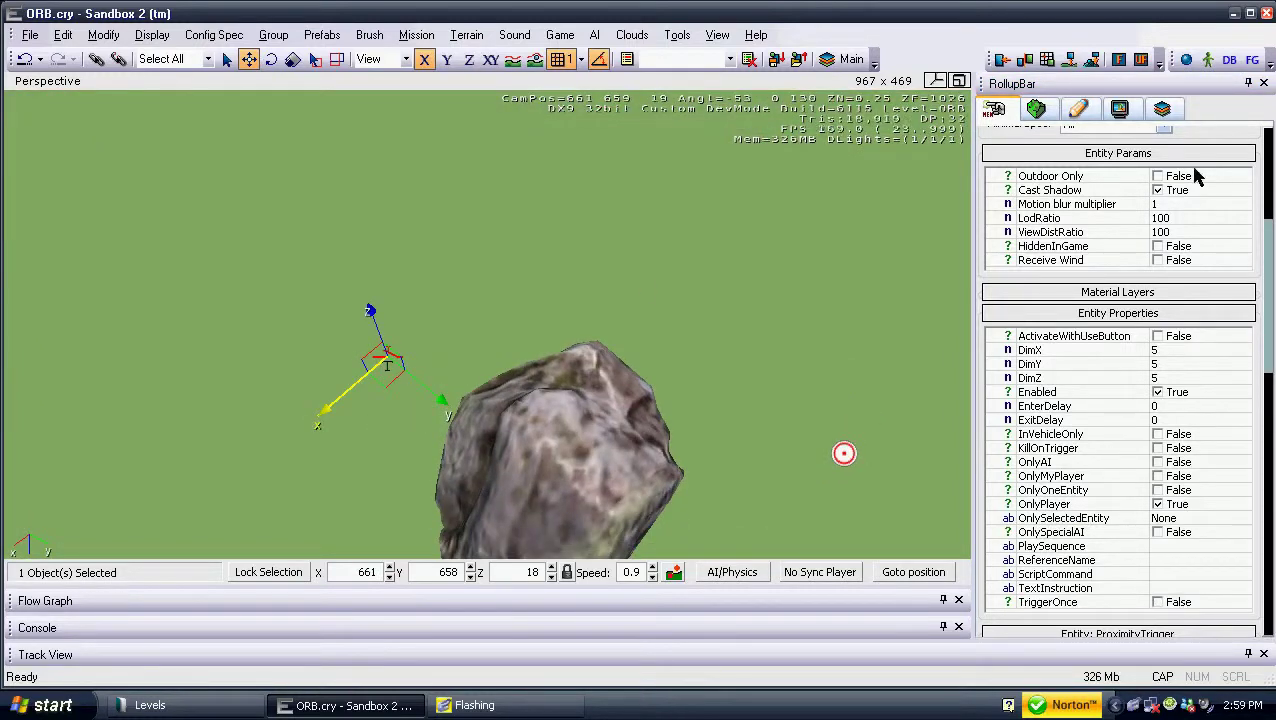
click(1160, 603)
Save the level and clear the trigger selection, with the view back beside the bush
right_drag(656, 268, 5, 18)
click(30, 35)
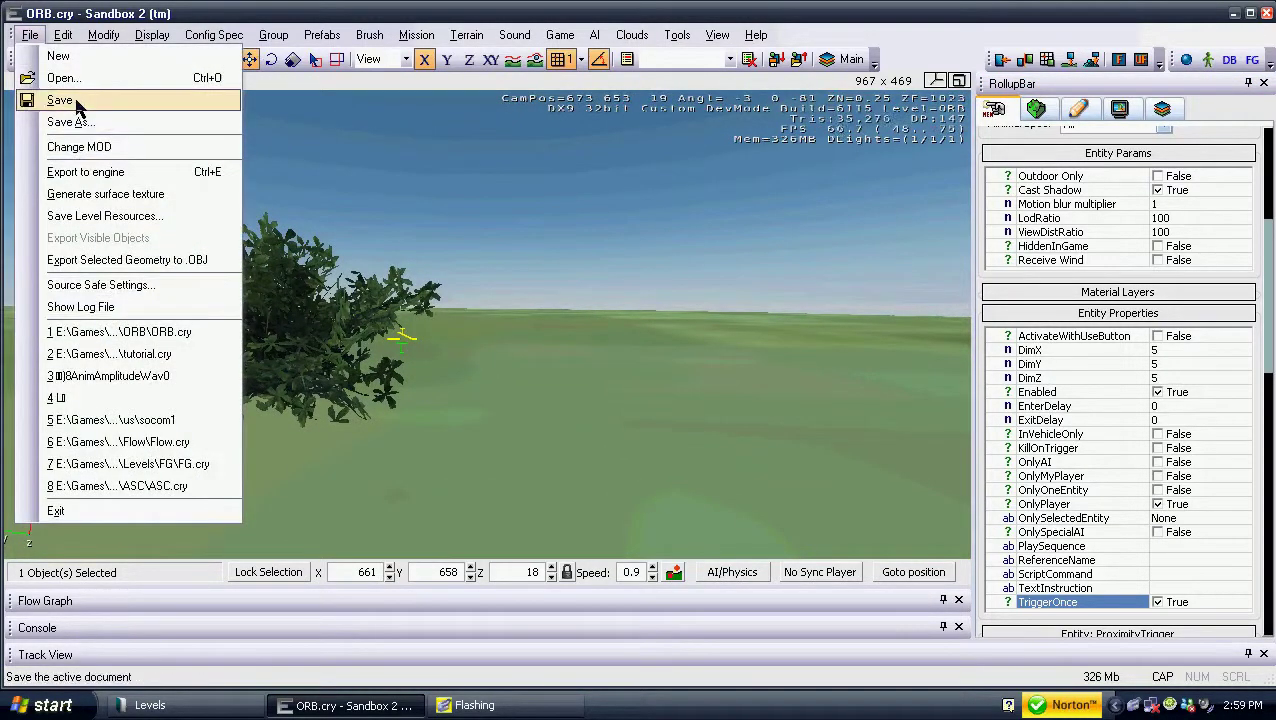
click(80, 97)
click(697, 362)
Start game mode, walk through the bush trigger towards the rock and check the objectives map
key(ctrl+g)
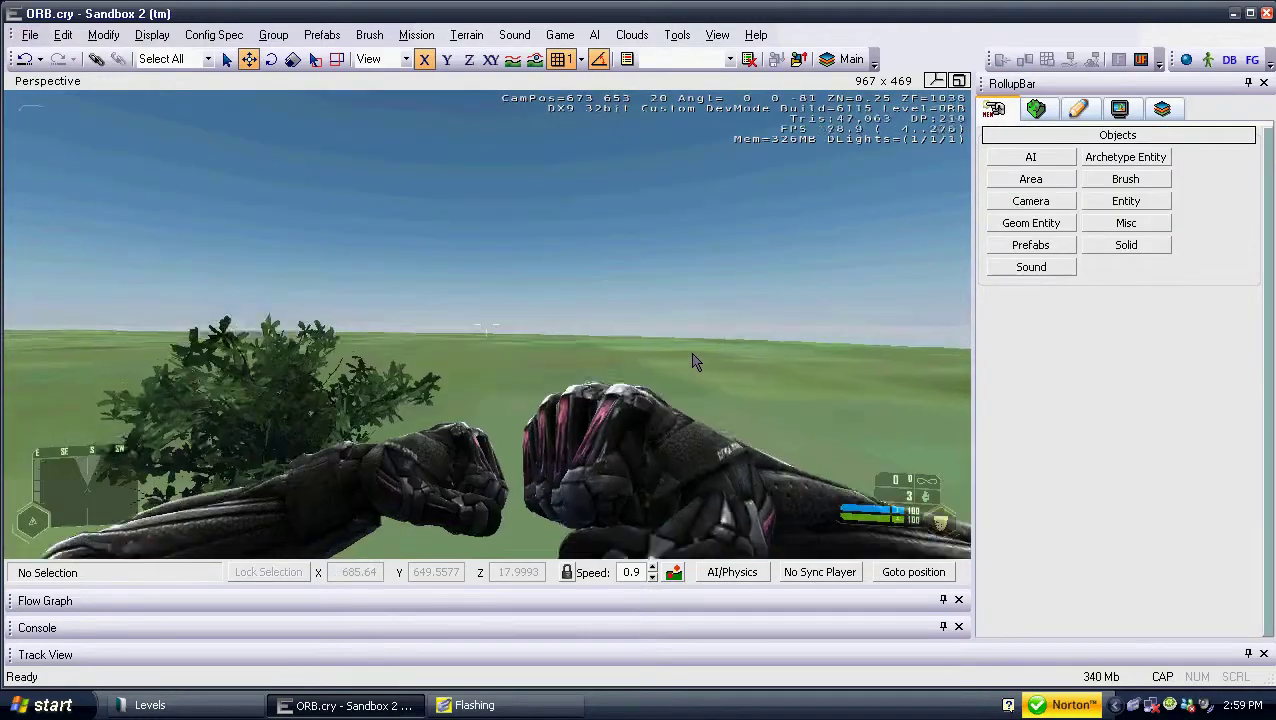
key(w)
key(w)
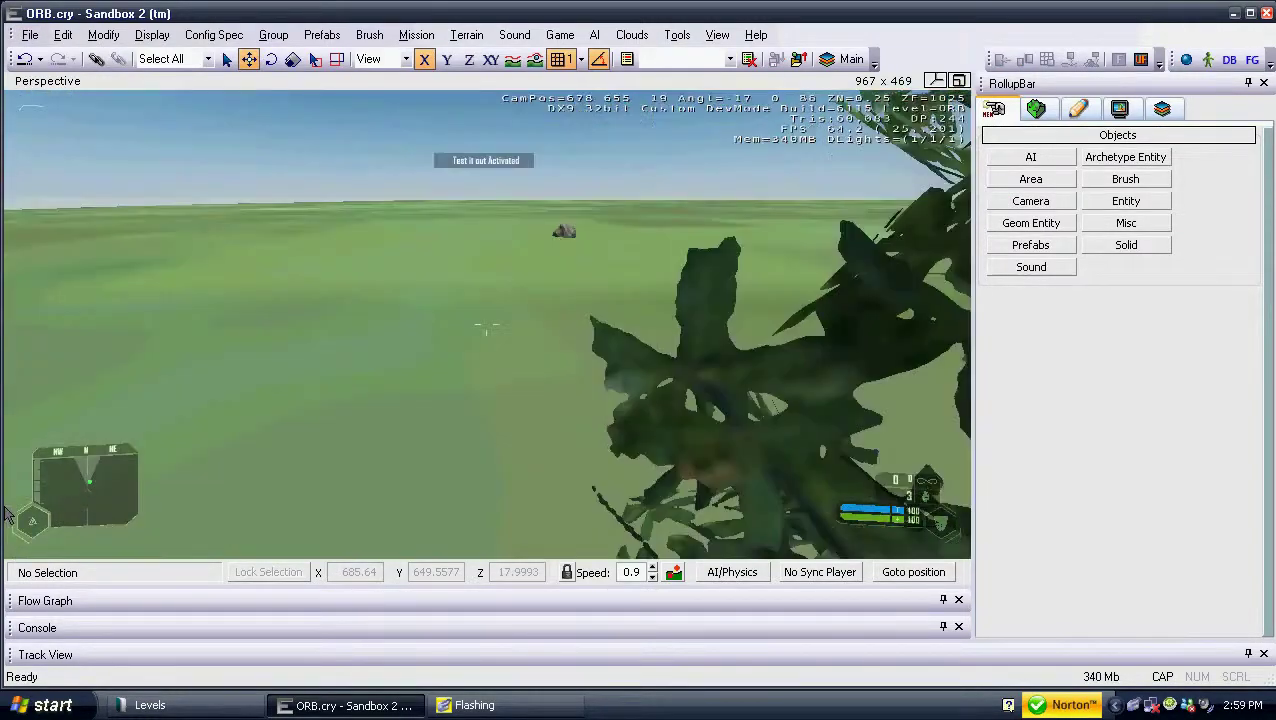
key(w)
key(m)
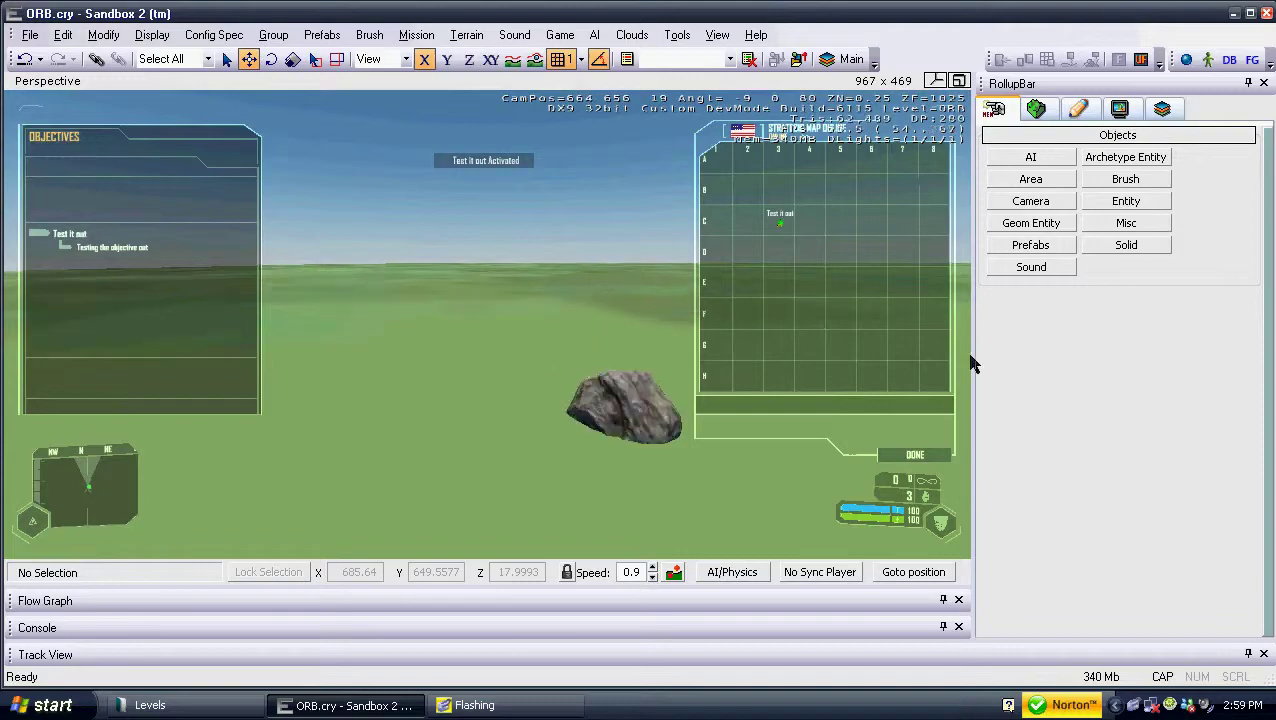
key(m)
Walk into the rock trigger, revisit the bush and the rock to test for repeat triggering, and leave game mode
key(w)
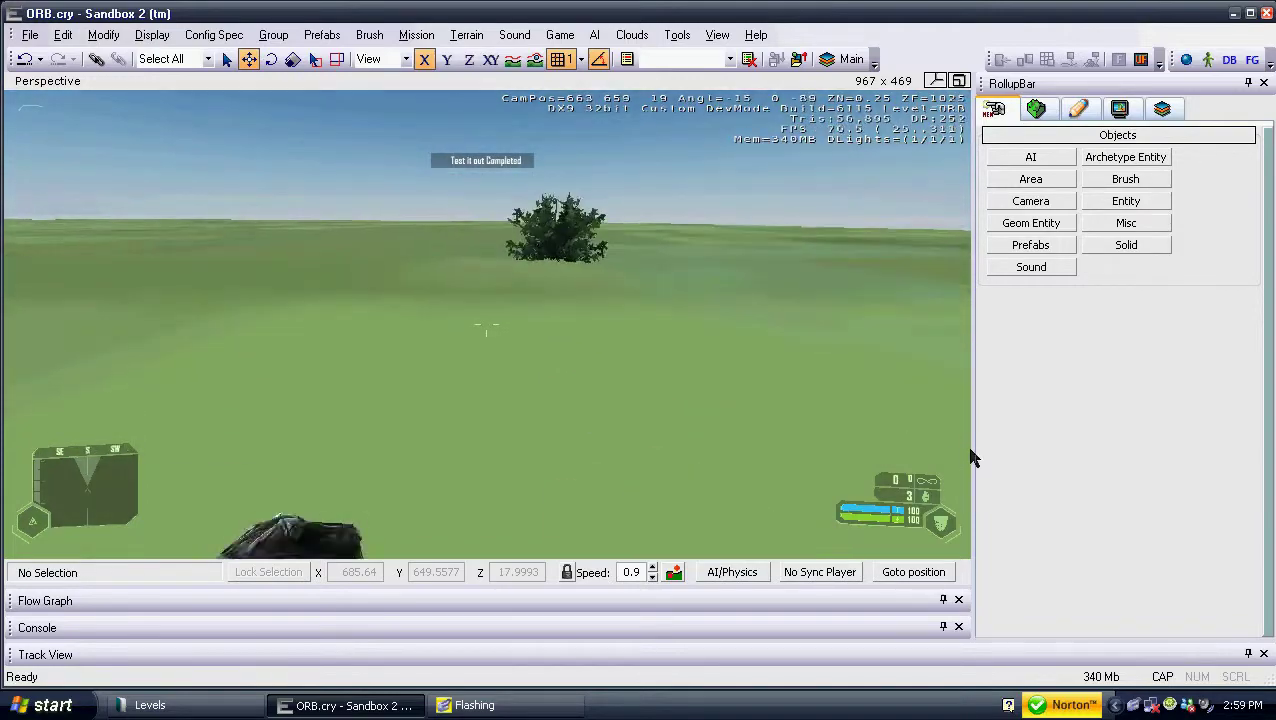
key(w)
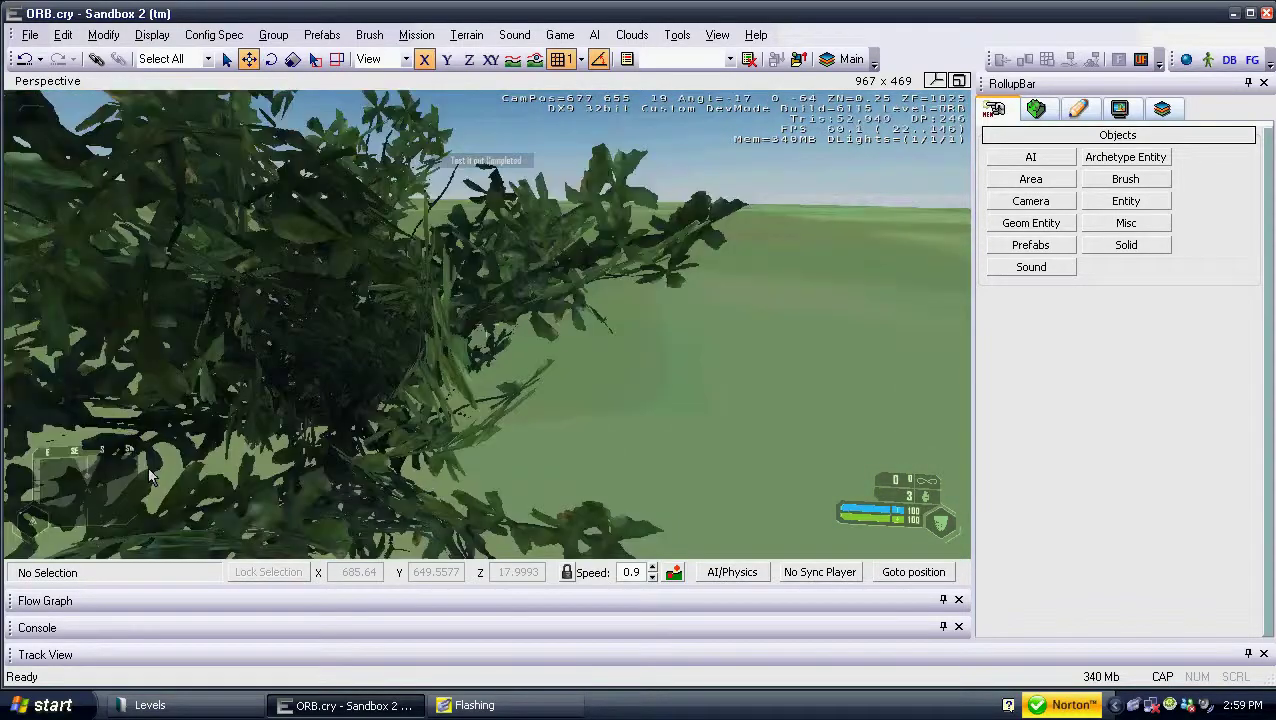
key(w)
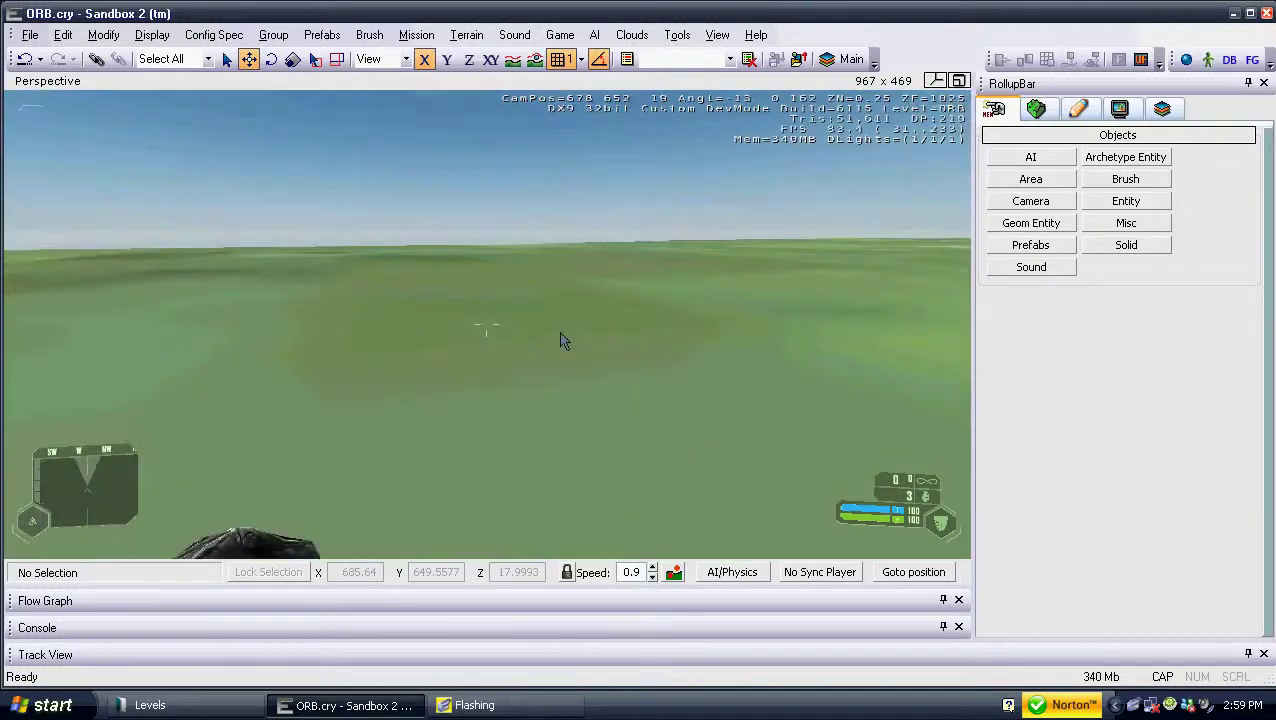
key(w)
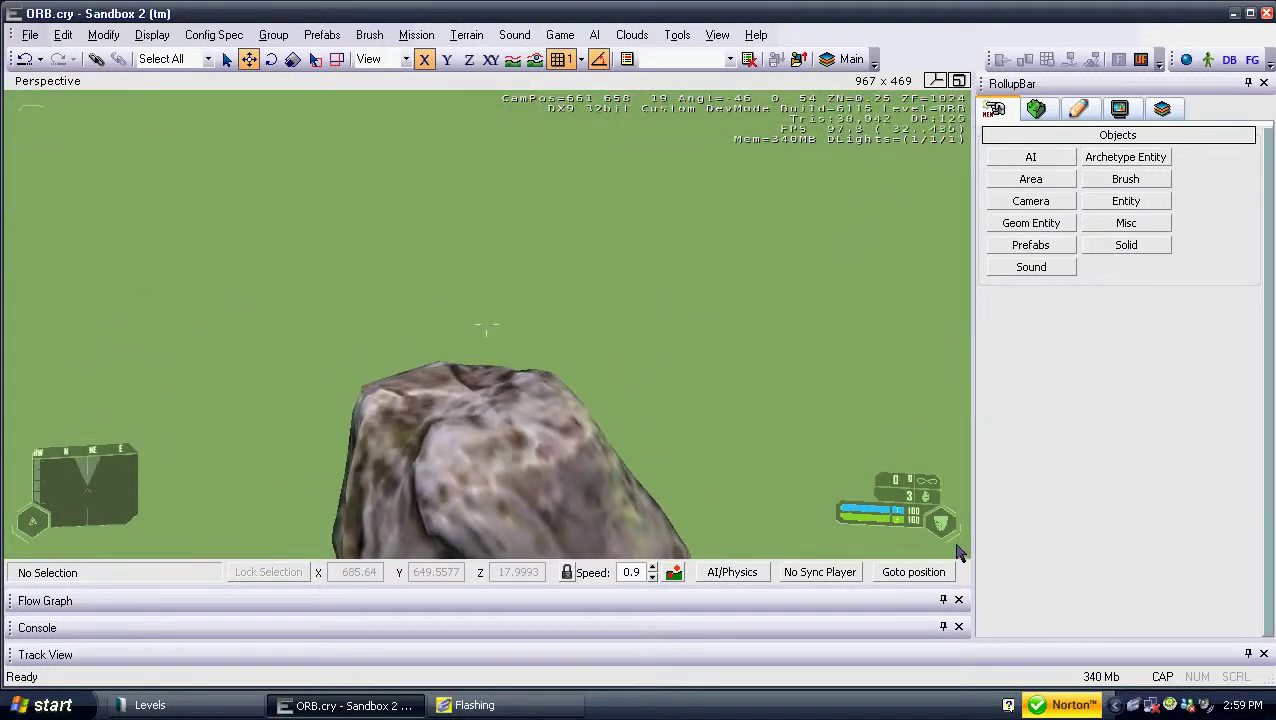
key(Escape)
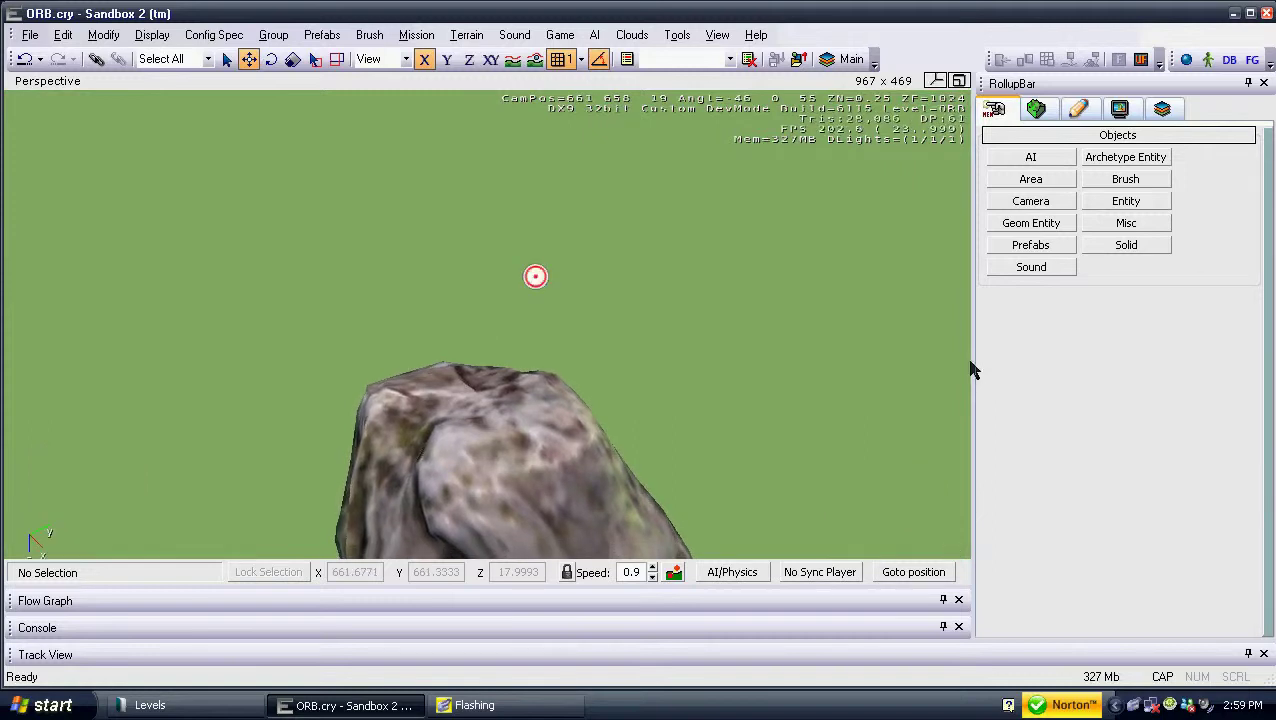